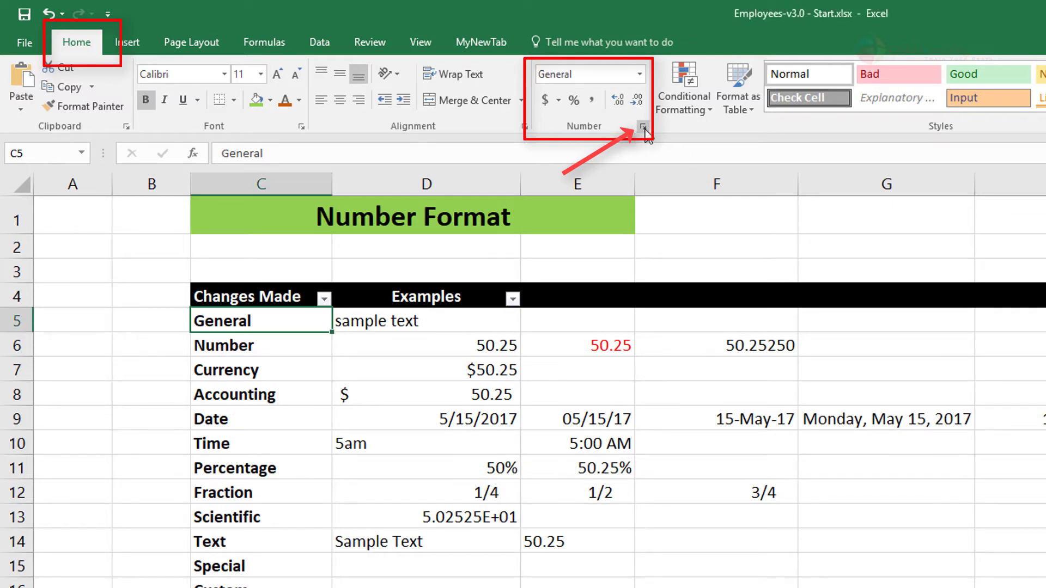
# Examine the Number, Accounting, Fraction and Time categories in Format Cells for cell C5, and cancel without applying any
pyautogui.click(644, 127)
pyautogui.moveTo(865, 18); pyautogui.dragTo(868, 86)
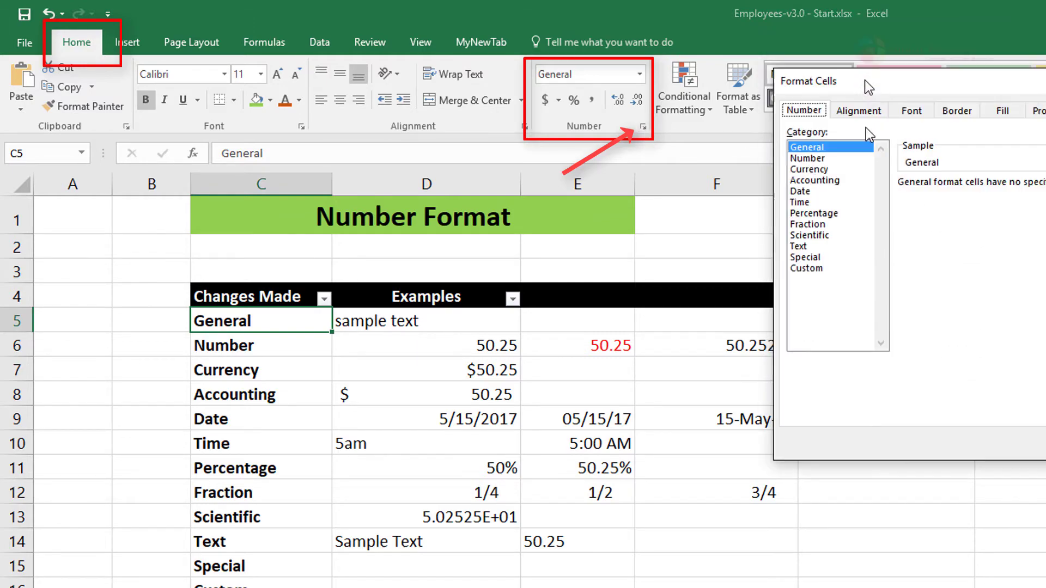
pyautogui.click(840, 161)
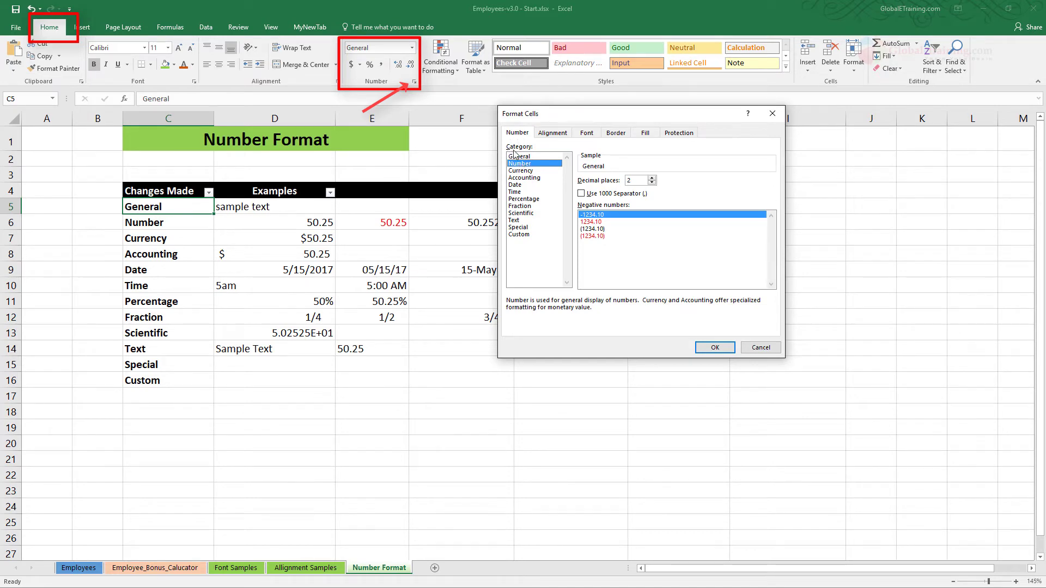
pyautogui.click(524, 178)
pyautogui.click(522, 206)
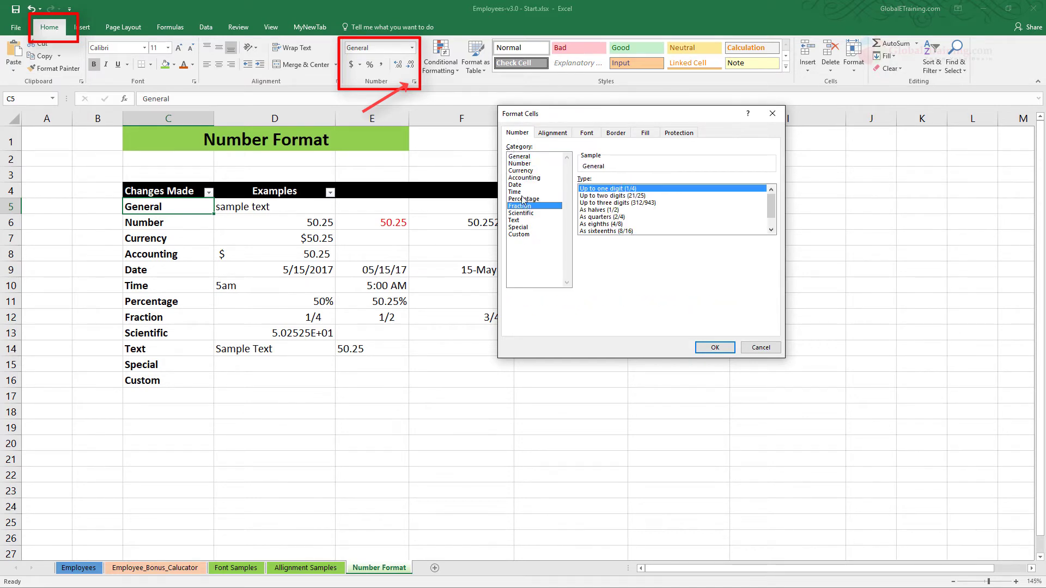
pyautogui.click(516, 192)
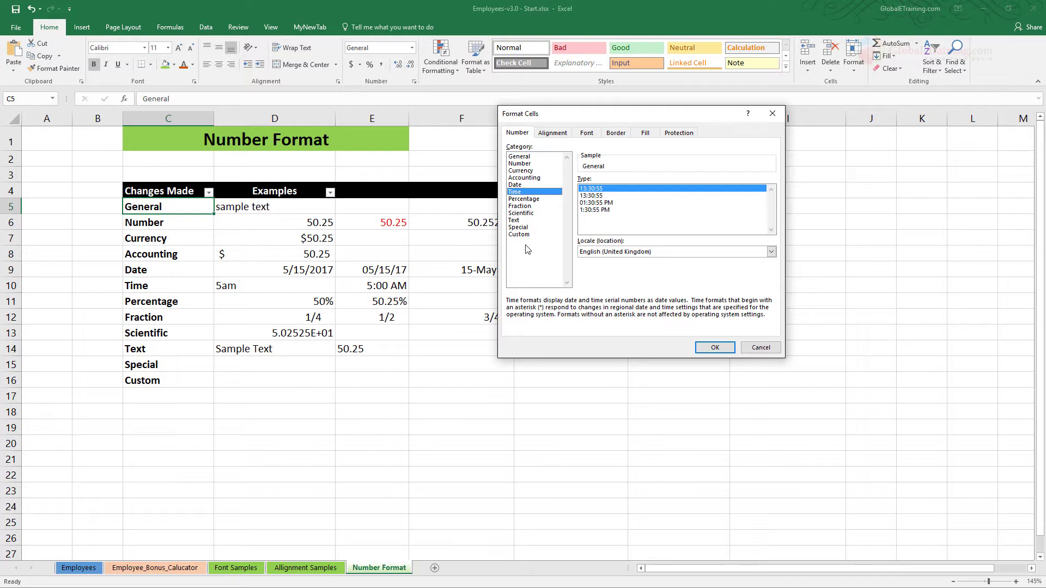
pyautogui.click(769, 350)
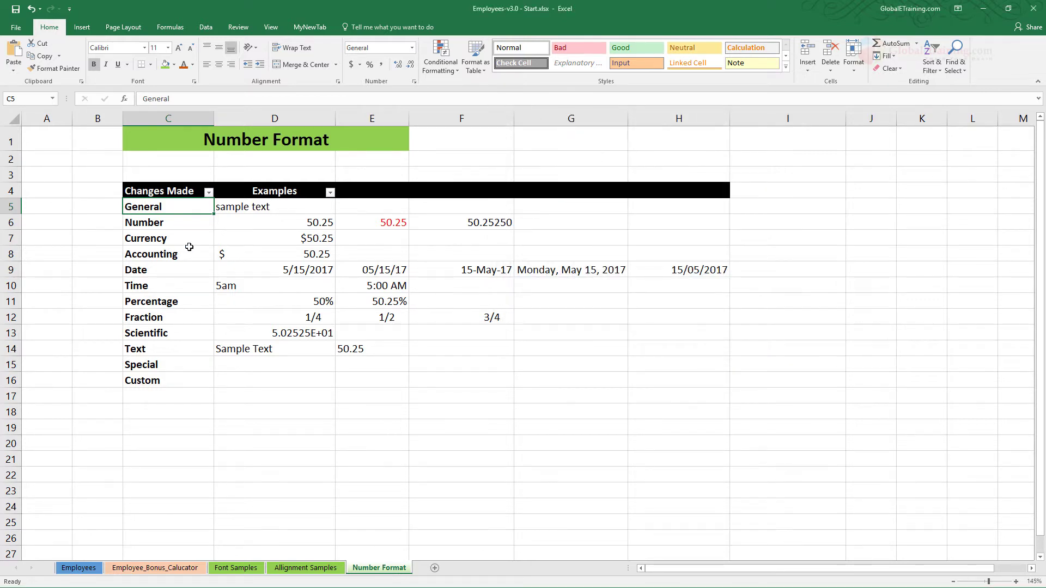
# Check which number format category the sample text in D5 uses in Format Cells, and close the dialog without changes
pyautogui.click(273, 208)
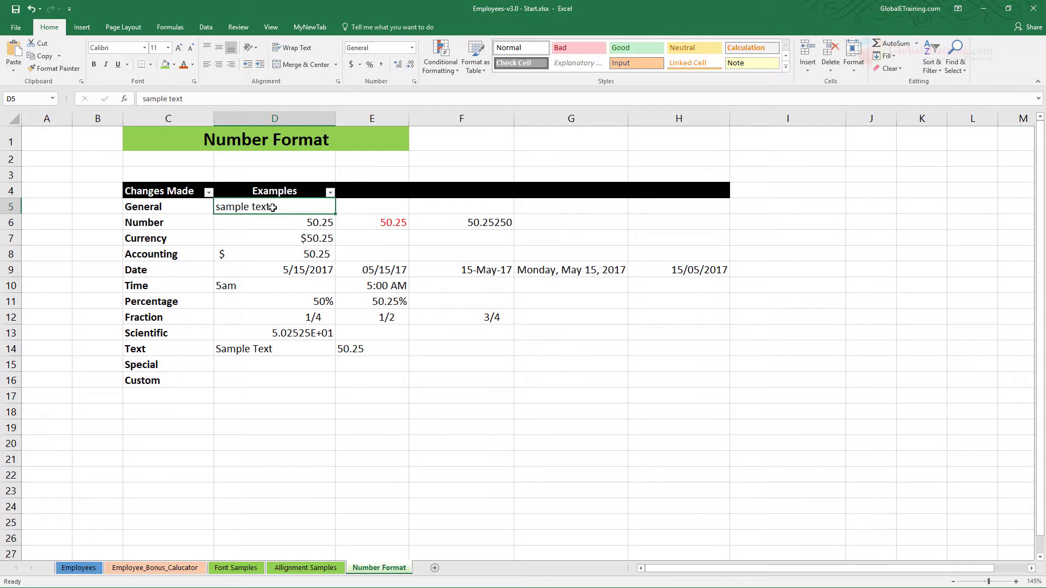
pyautogui.click(414, 81)
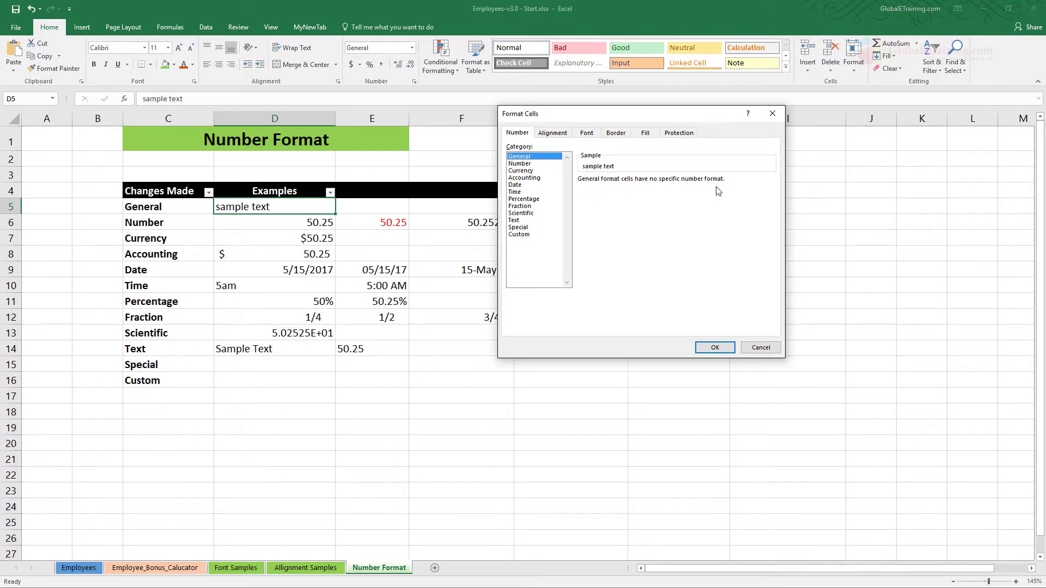
pyautogui.click(768, 348)
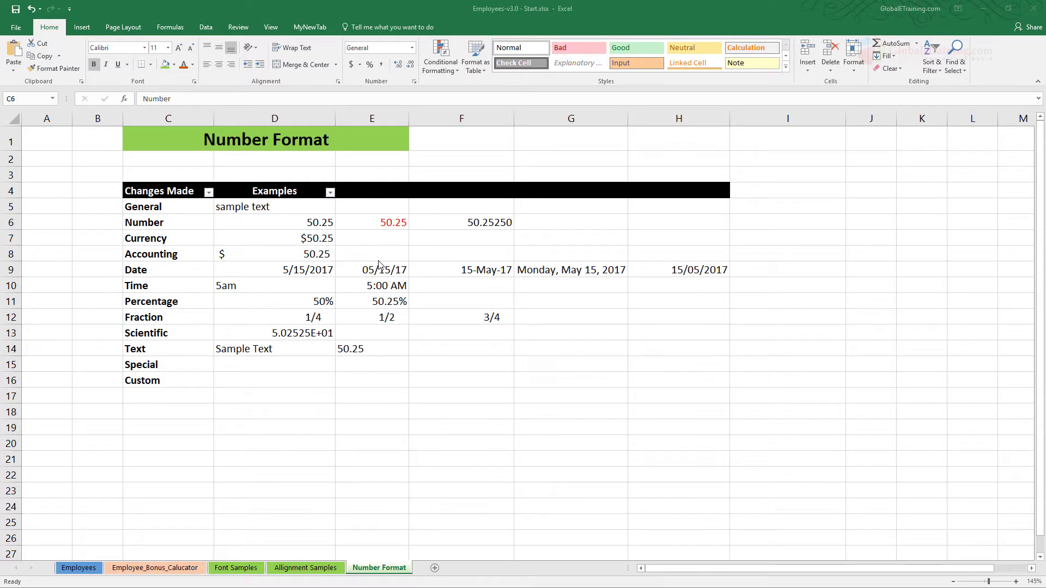
# Enter 75.75 in cell G6 and apply the Number format to it
pyautogui.click(546, 224)
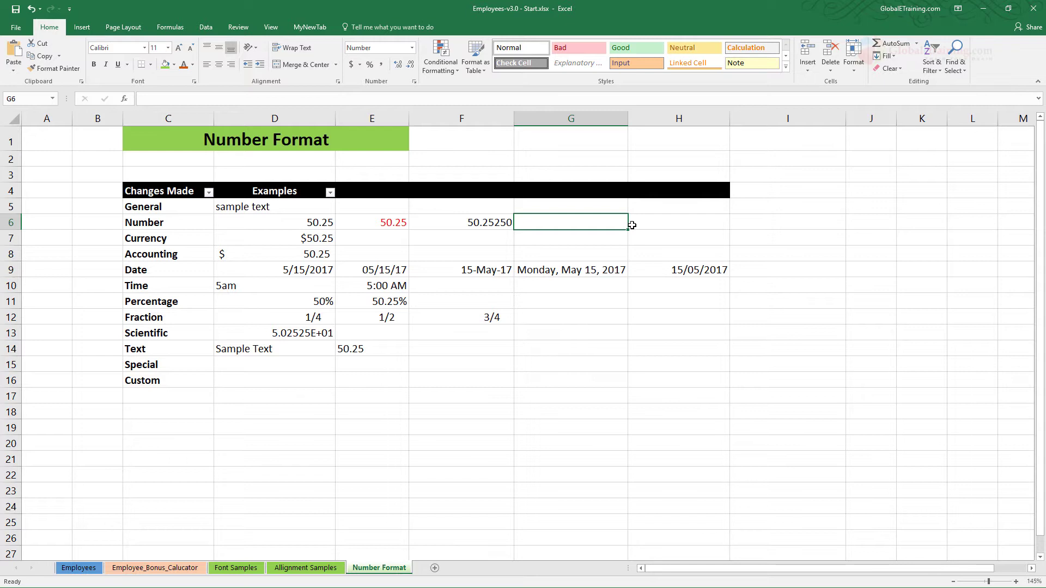
pyautogui.write('75.75')
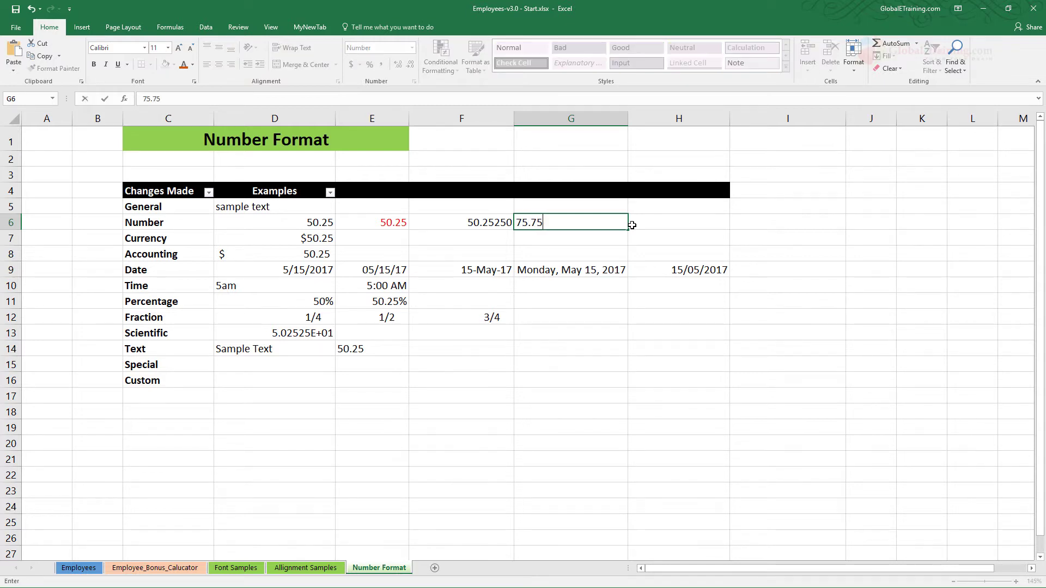
pyautogui.press('Return')
pyautogui.click(605, 223)
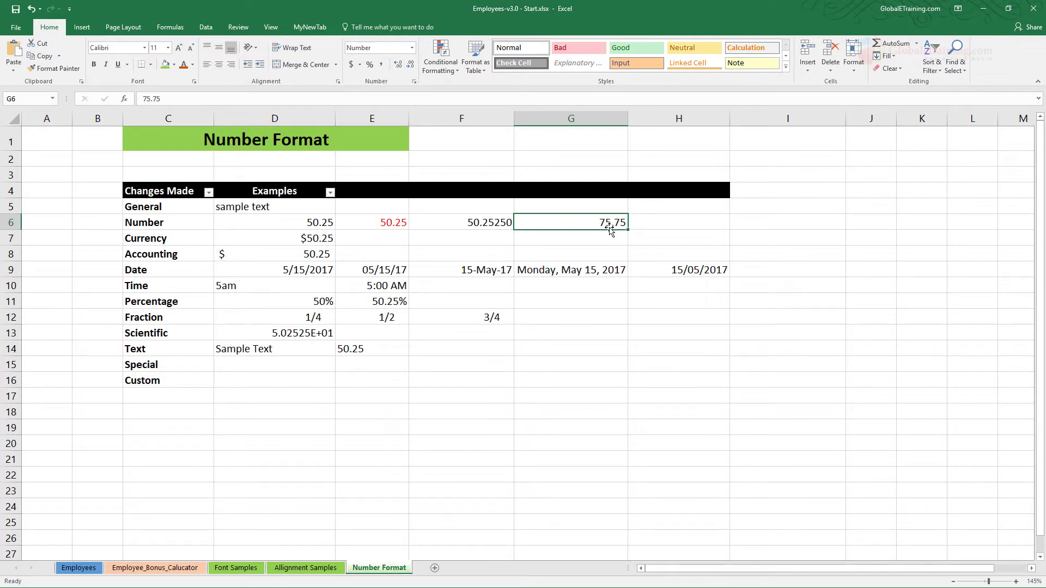
pyautogui.click(412, 47)
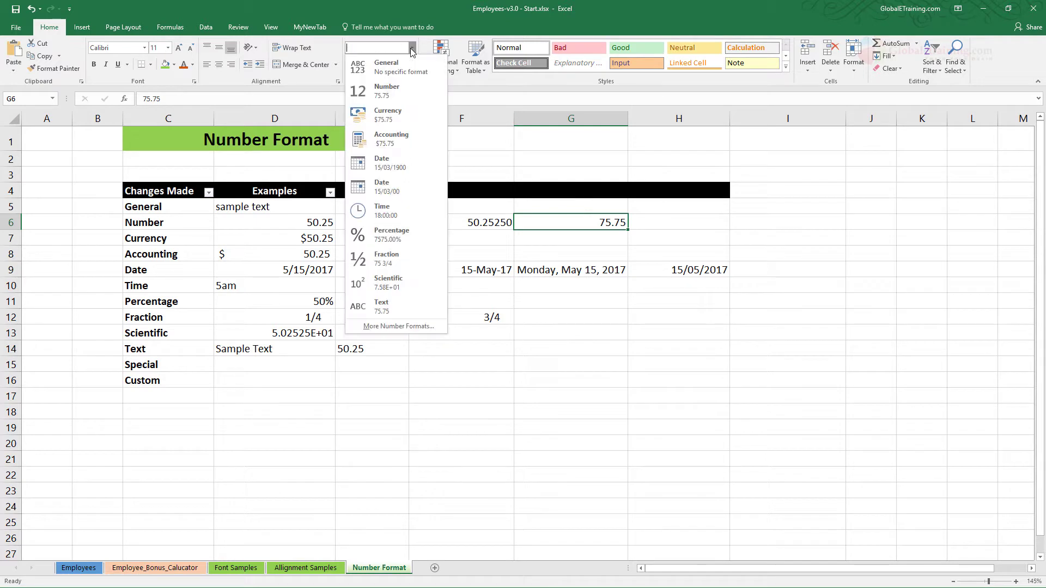
pyautogui.click(387, 91)
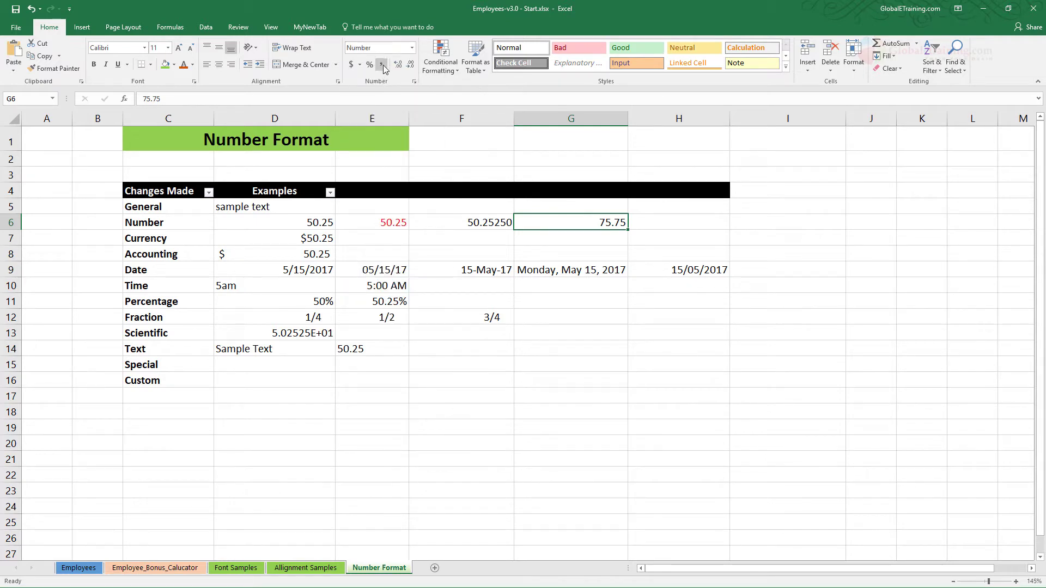
# Change the number format of cell G6 to General through Format Cells
pyautogui.click(414, 81)
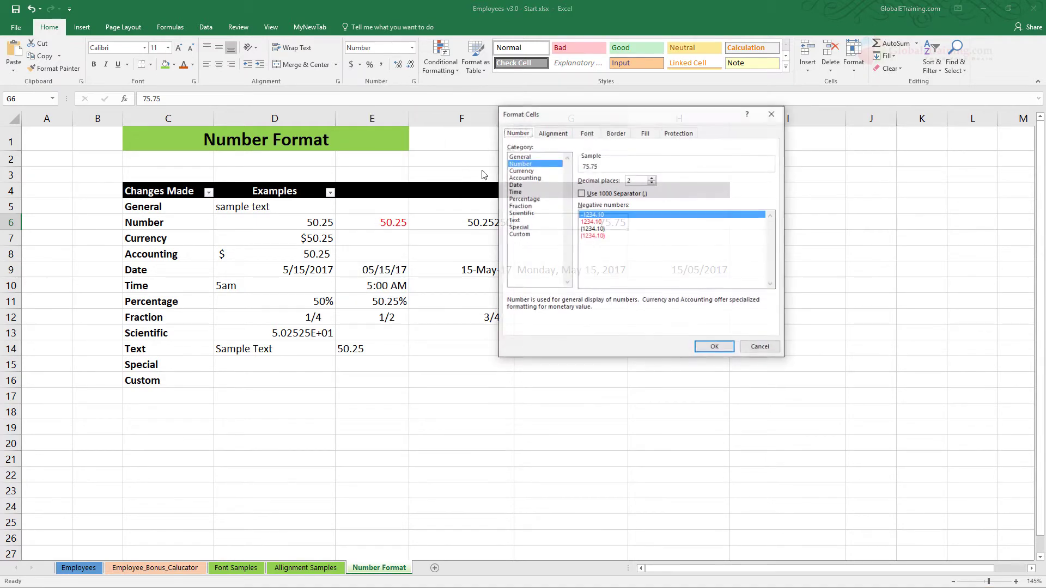
pyautogui.click(530, 157)
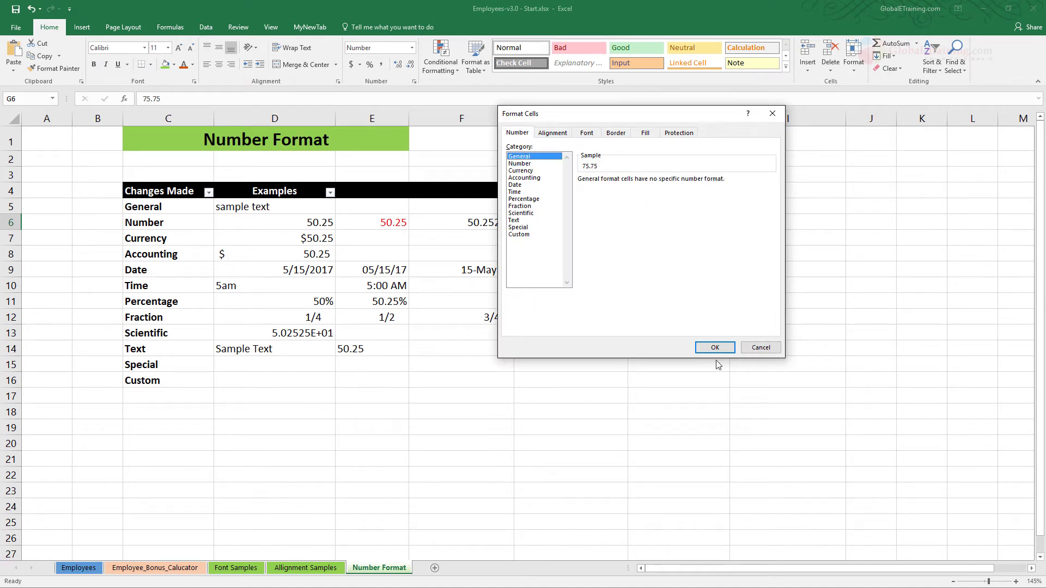
pyautogui.click(714, 349)
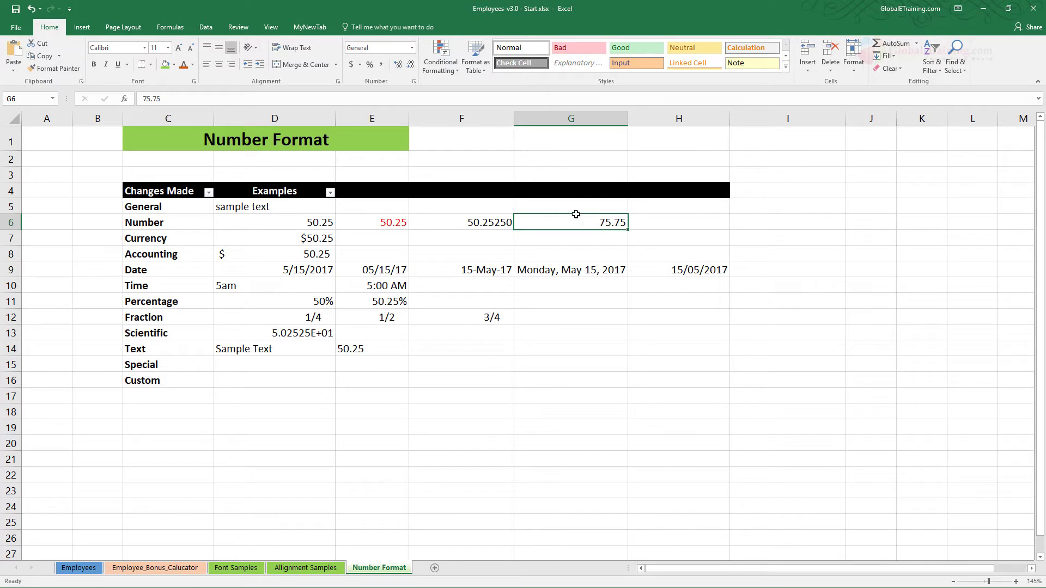
# Change the format of cell G6 to Text through Format Cells, and clear the cell's contents
pyautogui.click(414, 81)
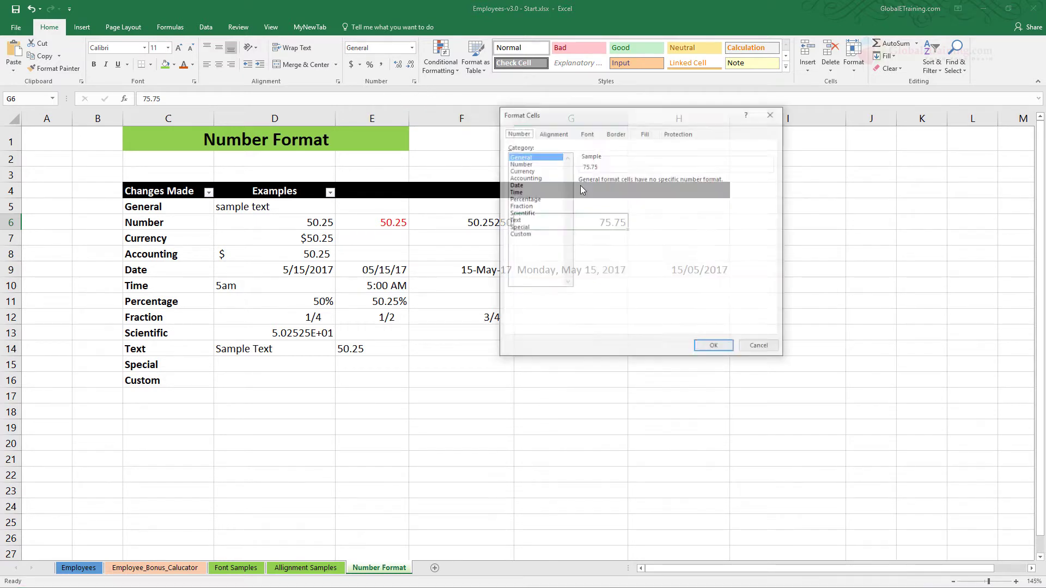
pyautogui.click(516, 220)
pyautogui.click(706, 348)
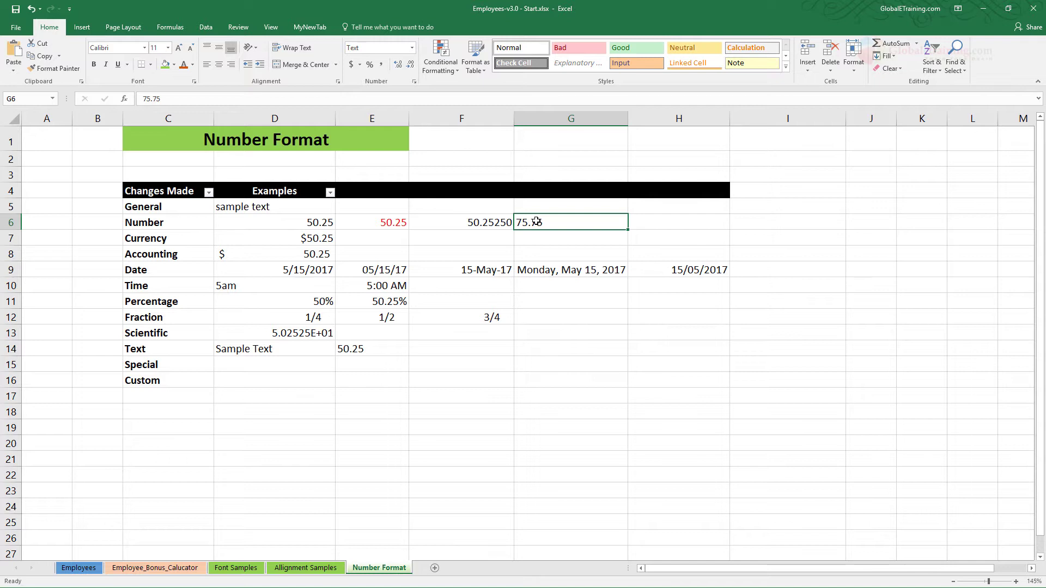
pyautogui.press('Delete')
# Set the font color of the red number in E6 to yellow and then to blue
pyautogui.click(313, 223)
pyautogui.click(386, 232)
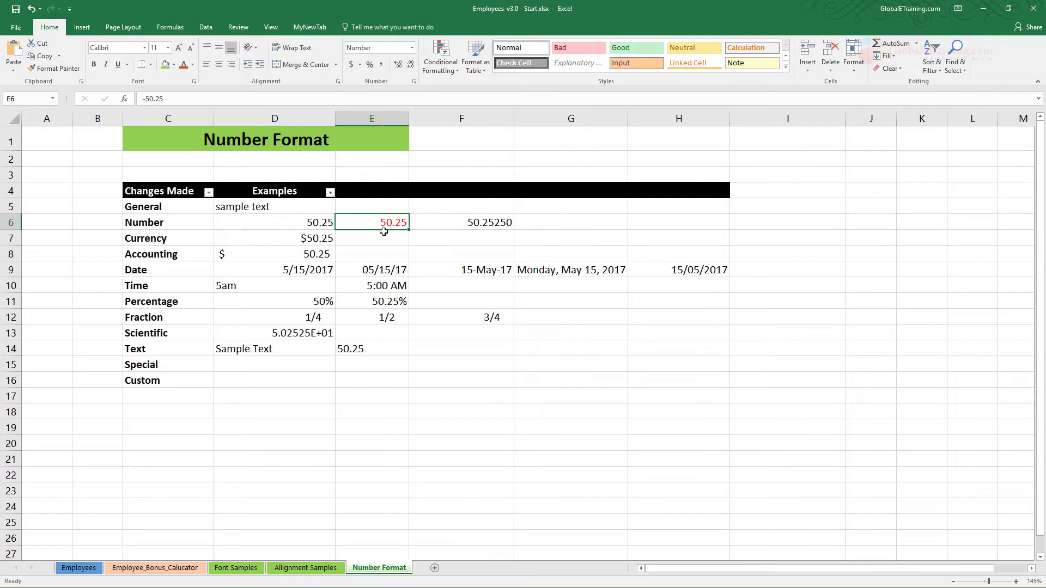
pyautogui.click(314, 222)
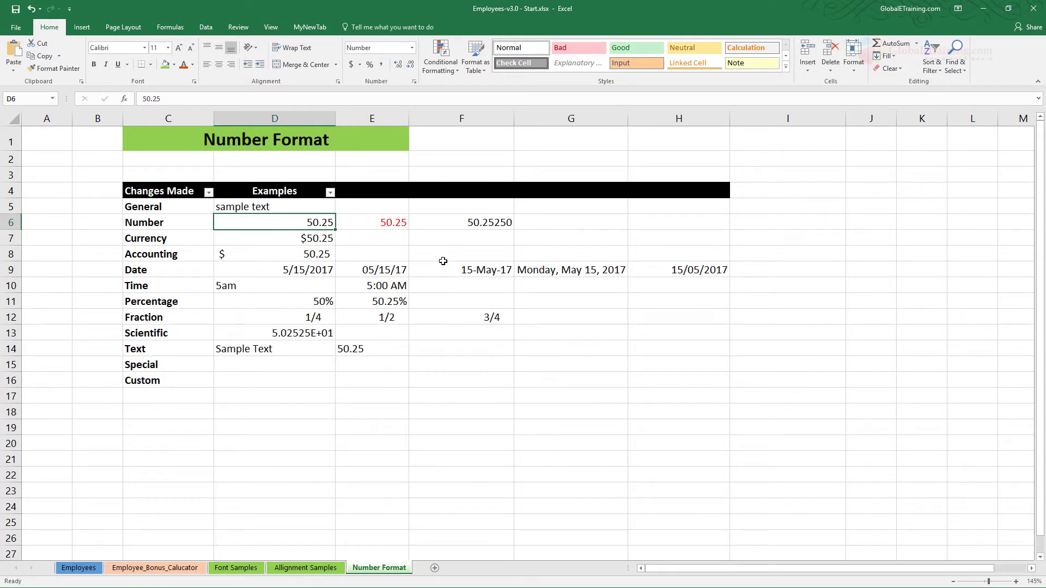
pyautogui.click(397, 226)
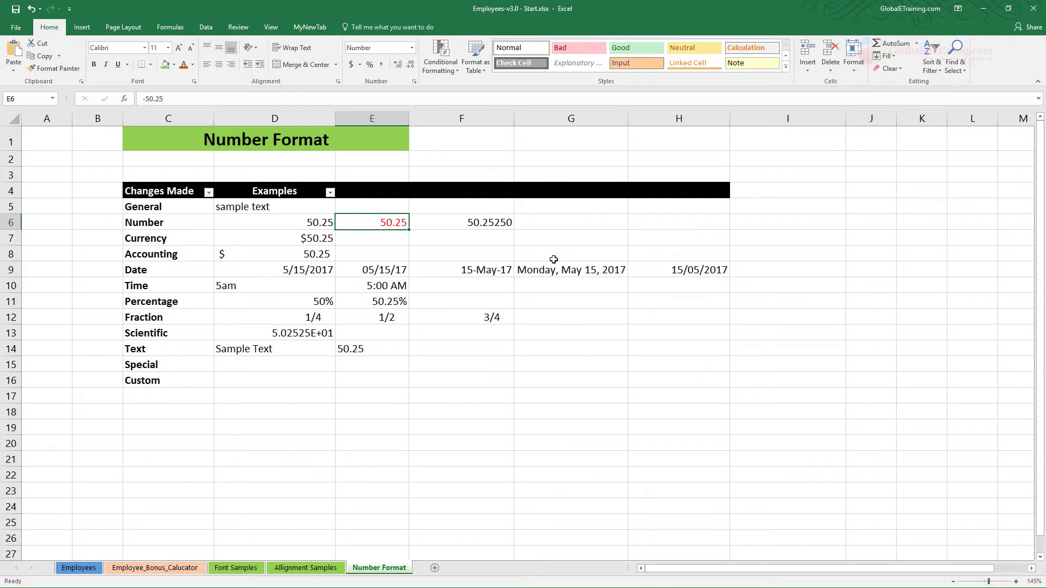
pyautogui.click(193, 65)
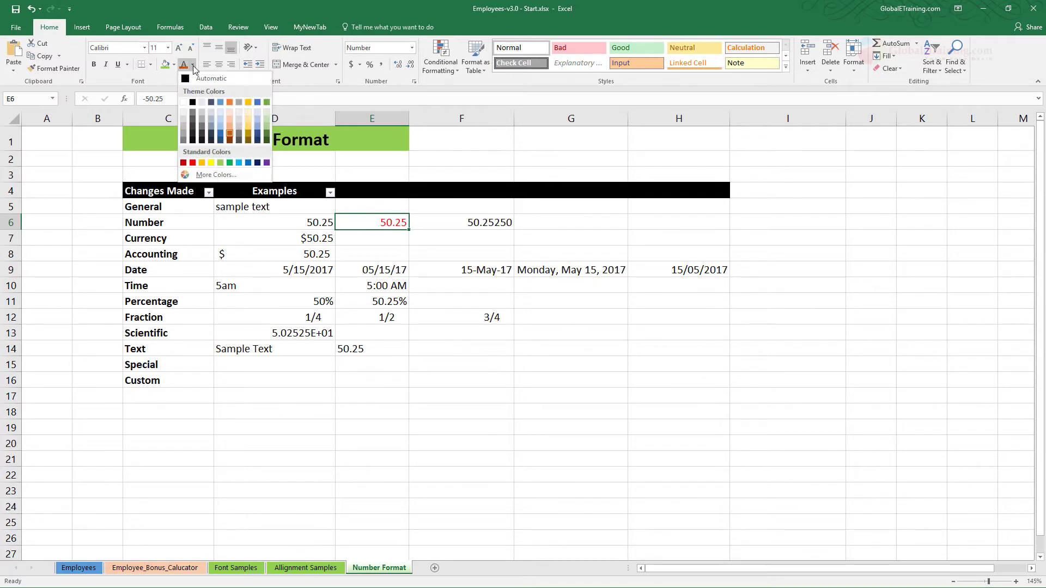
pyautogui.click(211, 162)
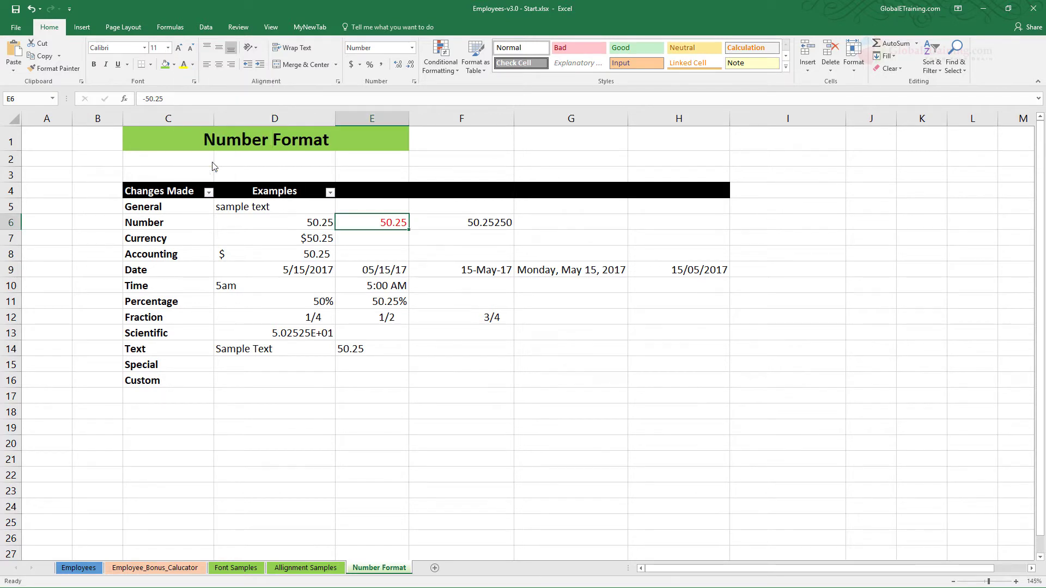
pyautogui.click(193, 65)
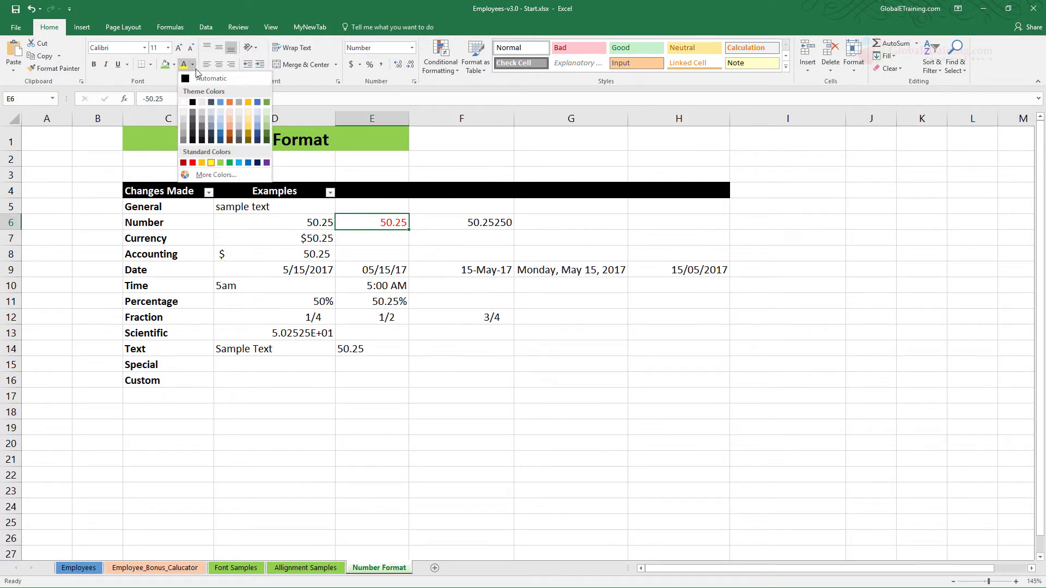
pyautogui.click(250, 162)
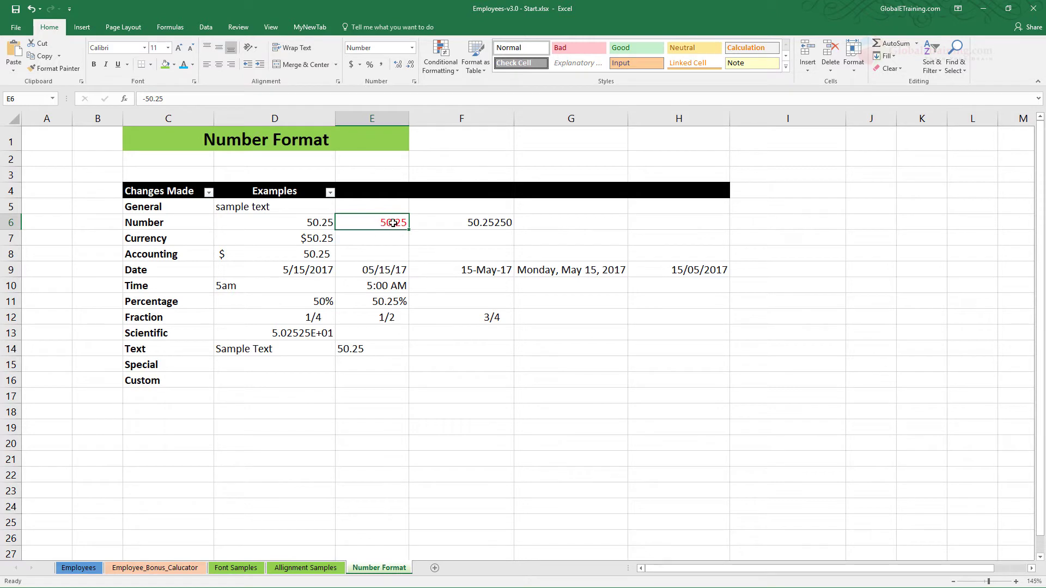
# Apply the blue font color to the number in D6 and reset it to Automatic
pyautogui.click(326, 224)
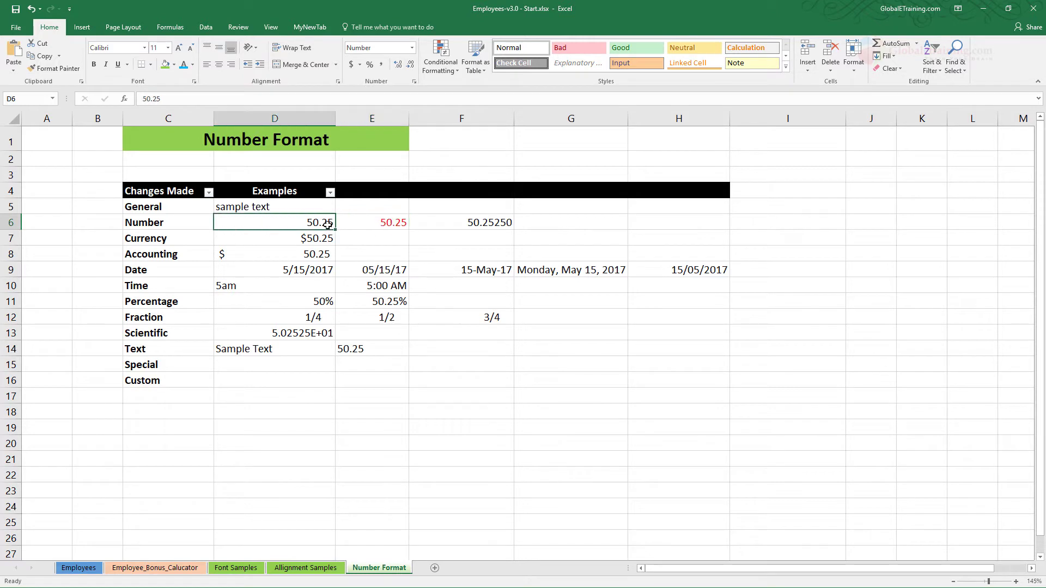
pyautogui.click(184, 64)
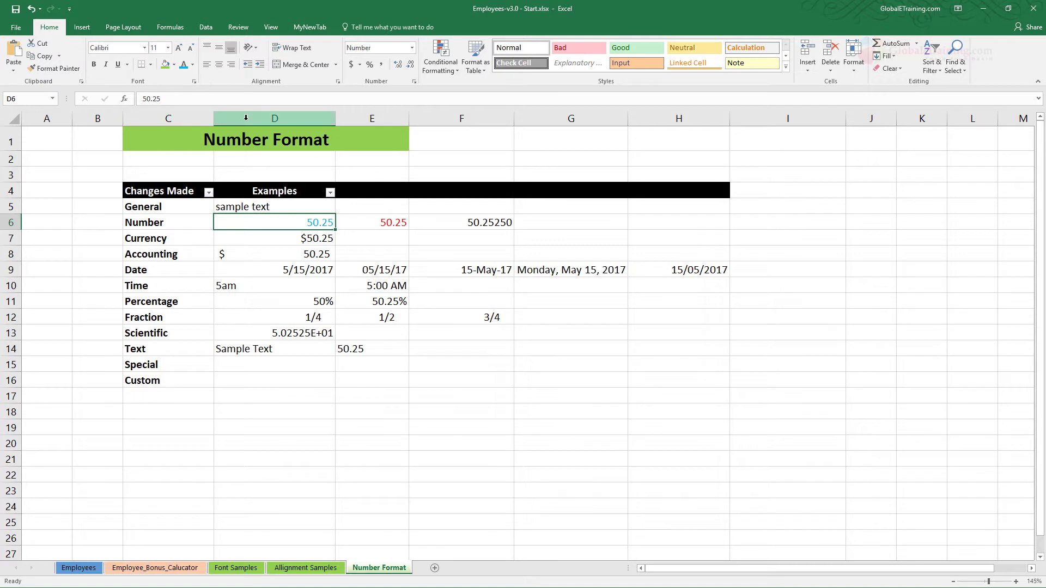
pyautogui.click(192, 64)
pyautogui.click(185, 79)
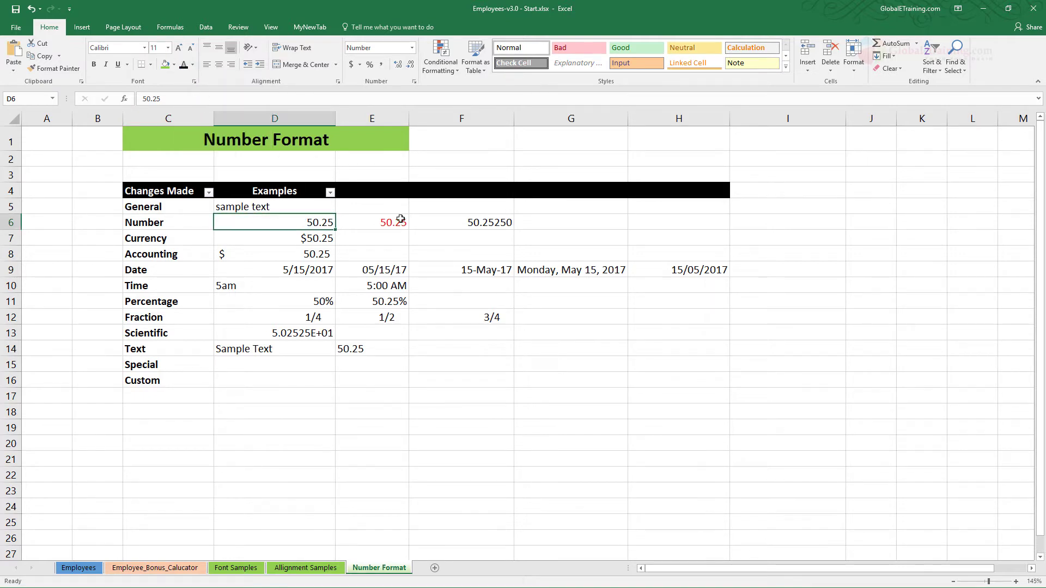
pyautogui.click(404, 243)
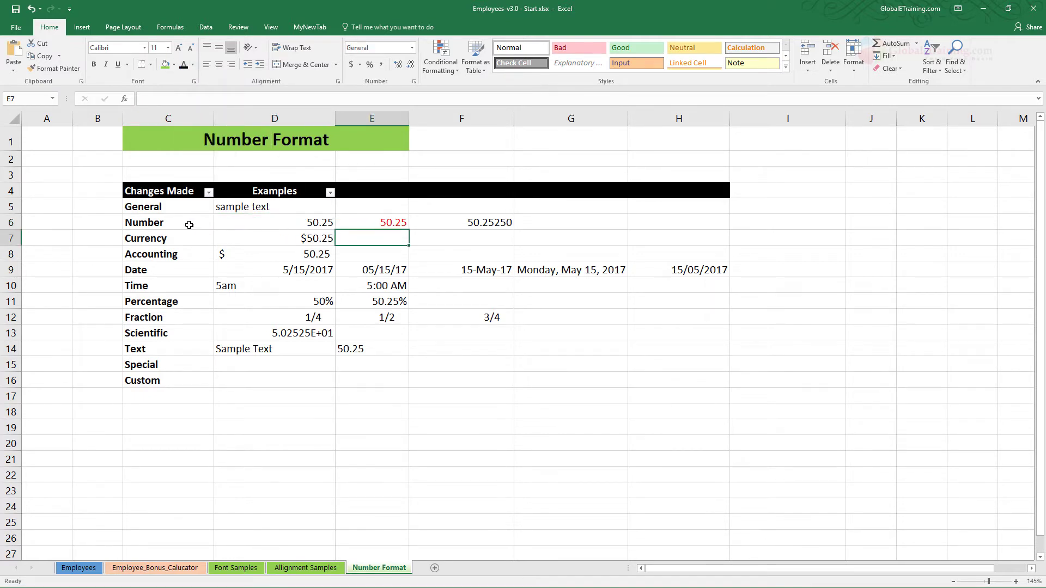
# Try increasing the decimal places of the Number format for D6 in Format Cells, and cancel the change
pyautogui.click(322, 224)
pyautogui.rightClick(322, 226)
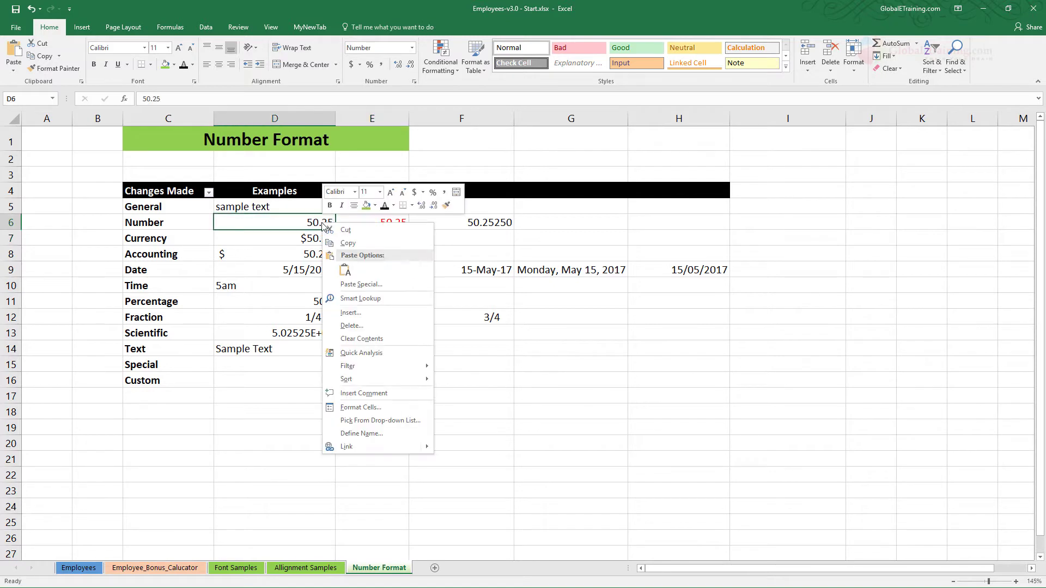
pyautogui.click(376, 408)
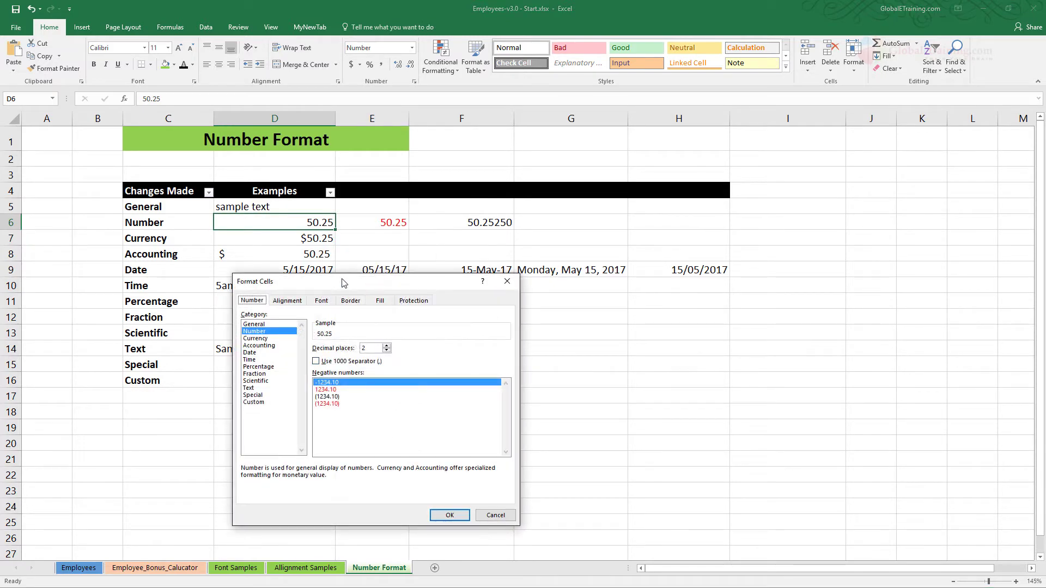
pyautogui.moveTo(343, 281); pyautogui.dragTo(386, 145)
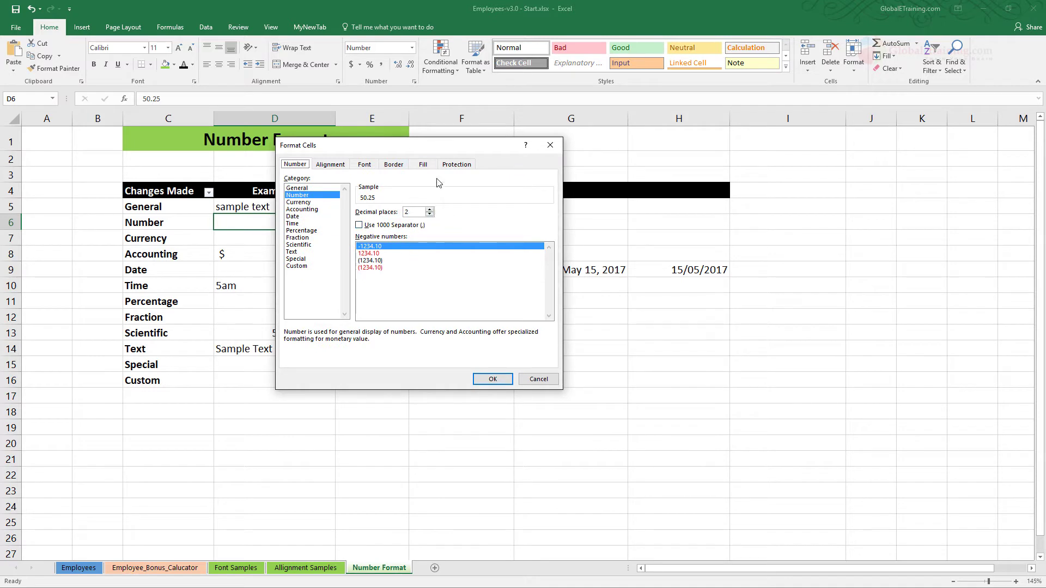
pyautogui.moveTo(443, 147); pyautogui.dragTo(684, 136)
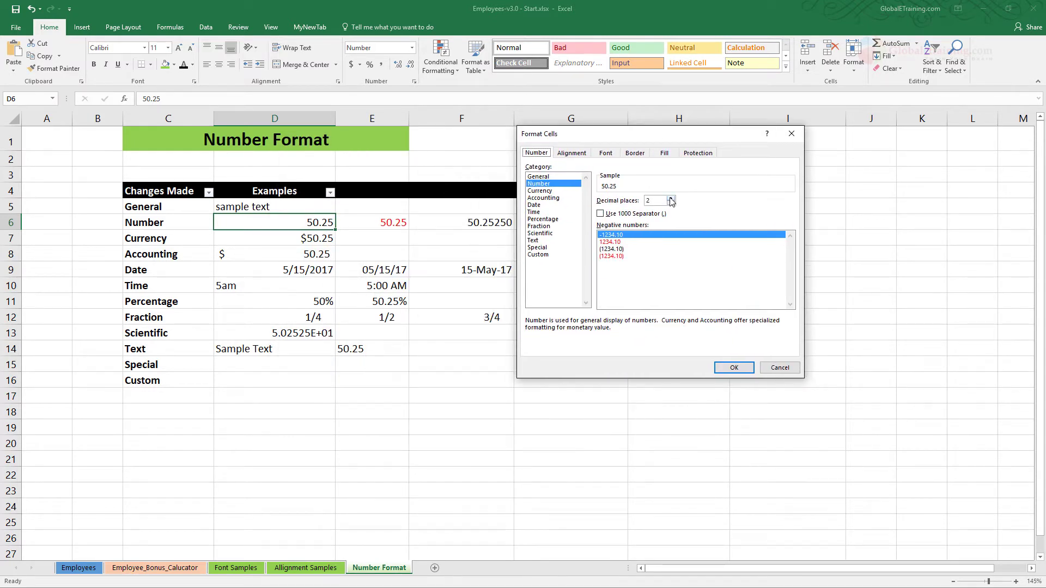
pyautogui.click(671, 199)
pyautogui.click(671, 198)
pyautogui.click(776, 369)
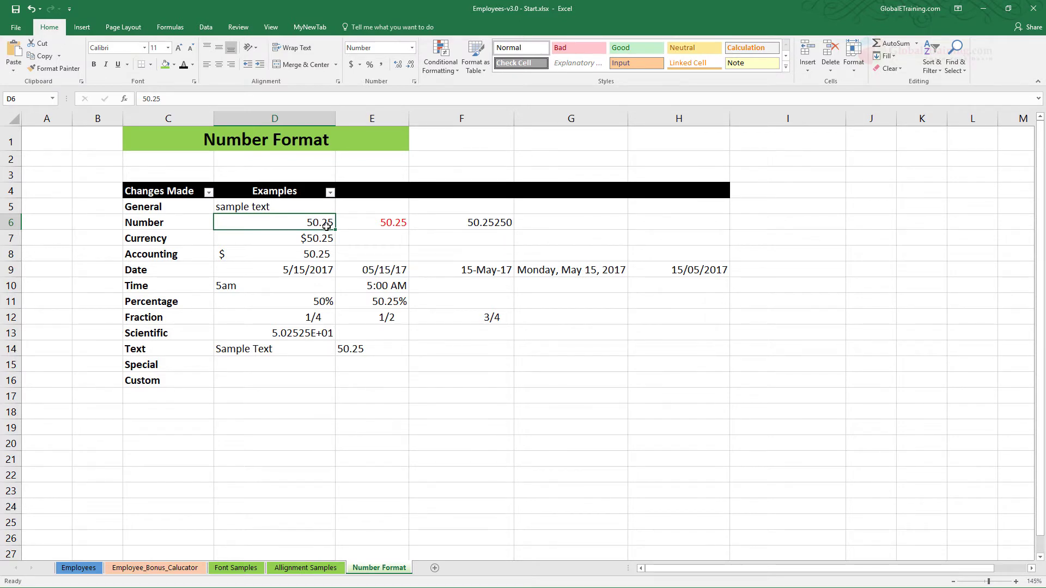
# Change the number in D6 to -50.25 by adding a minus sign
pyautogui.click(393, 224)
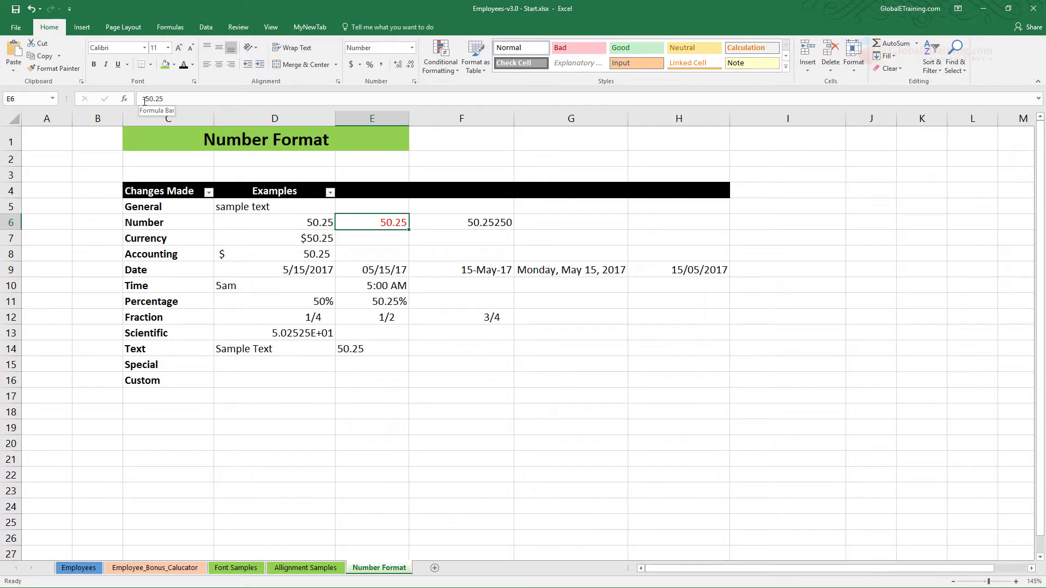
pyautogui.click(325, 227)
pyautogui.click(140, 99)
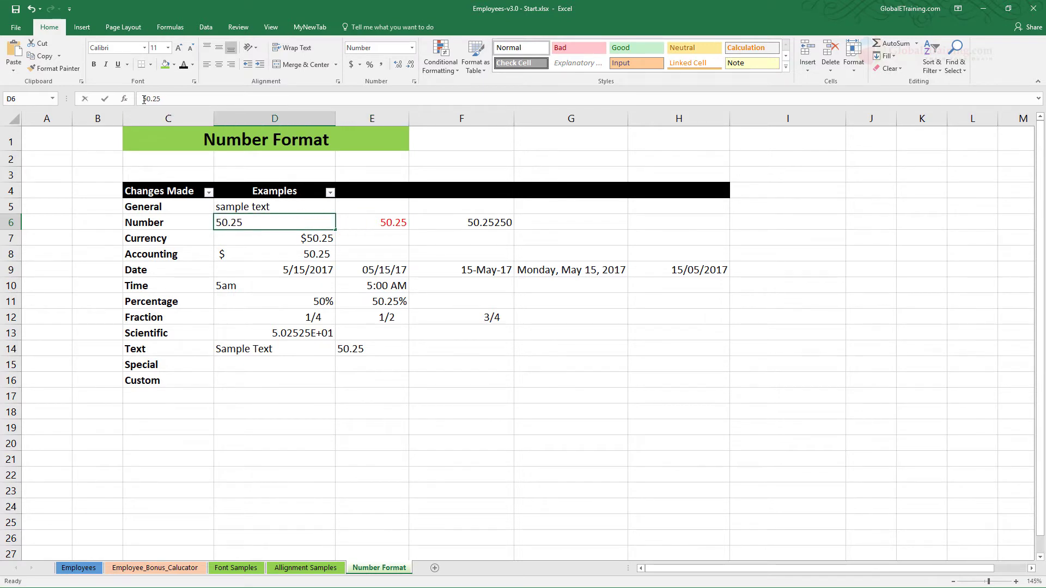
pyautogui.write('-')
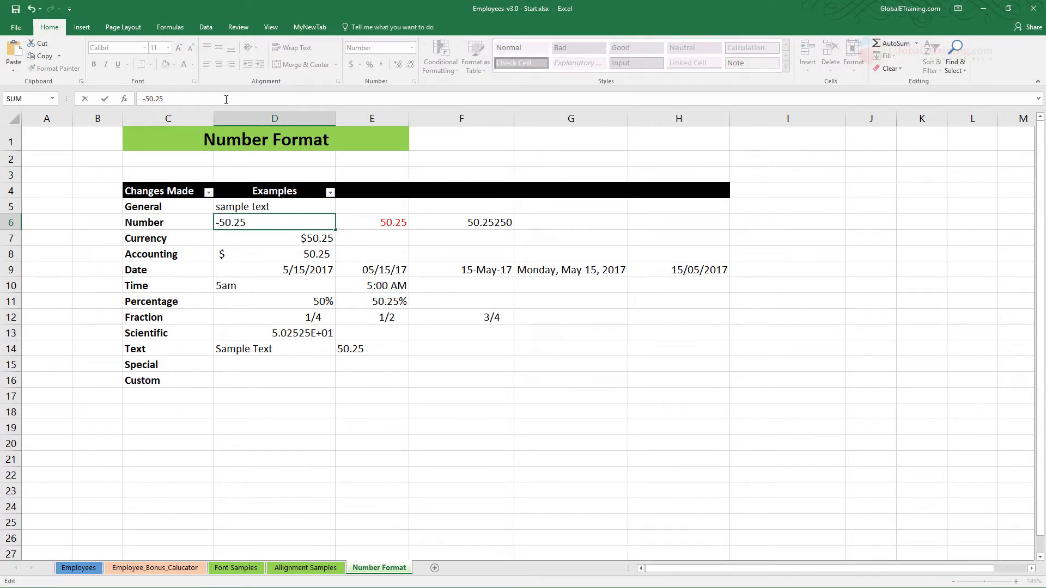
pyautogui.press('Return')
# Set the negative number style of D6 to red with parentheses, (1234.10), through Format Cells
pyautogui.click(323, 225)
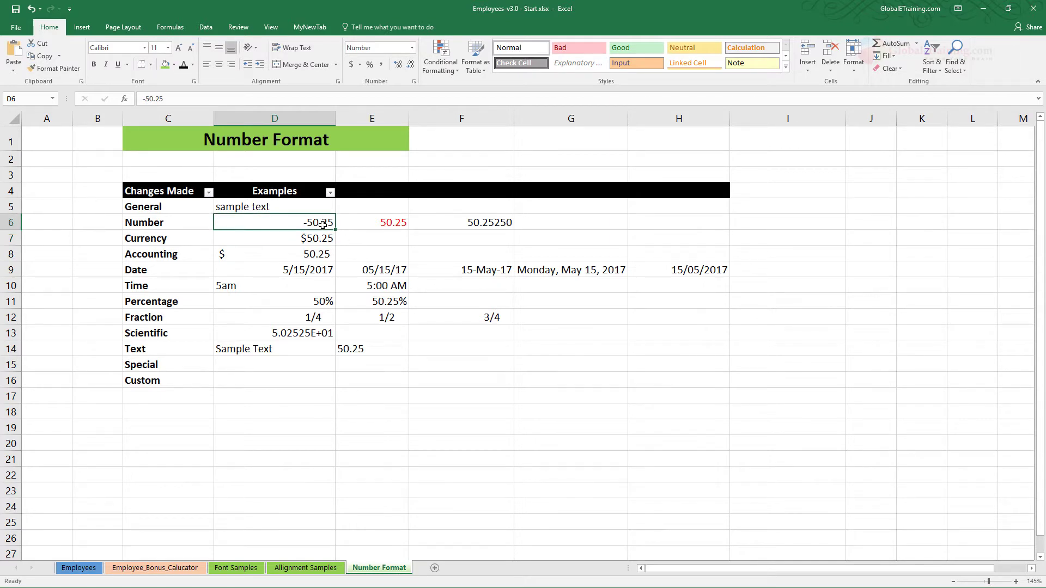
pyautogui.rightClick(323, 225)
pyautogui.click(390, 432)
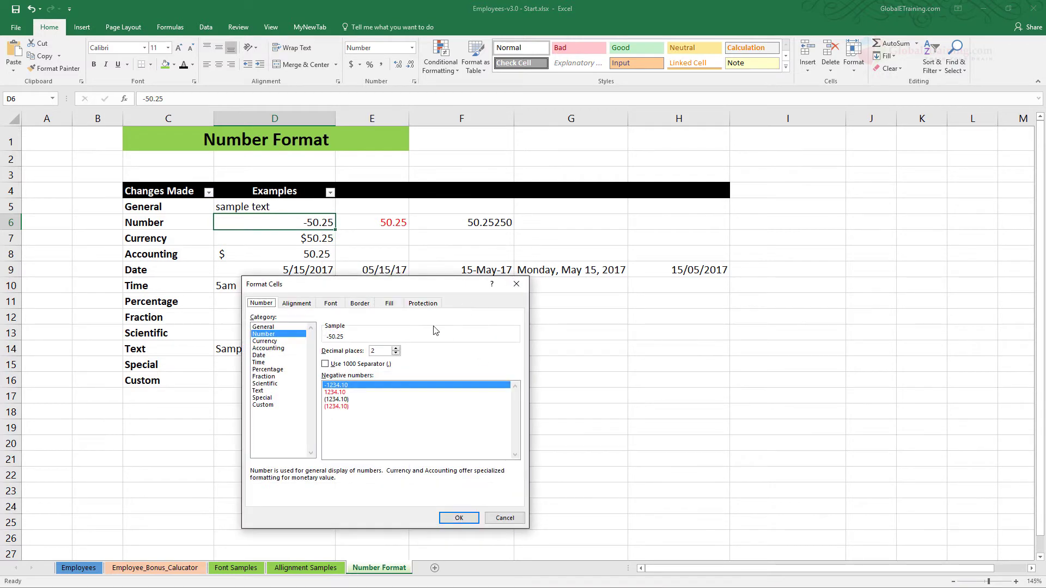
pyautogui.click(342, 407)
pyautogui.click(460, 518)
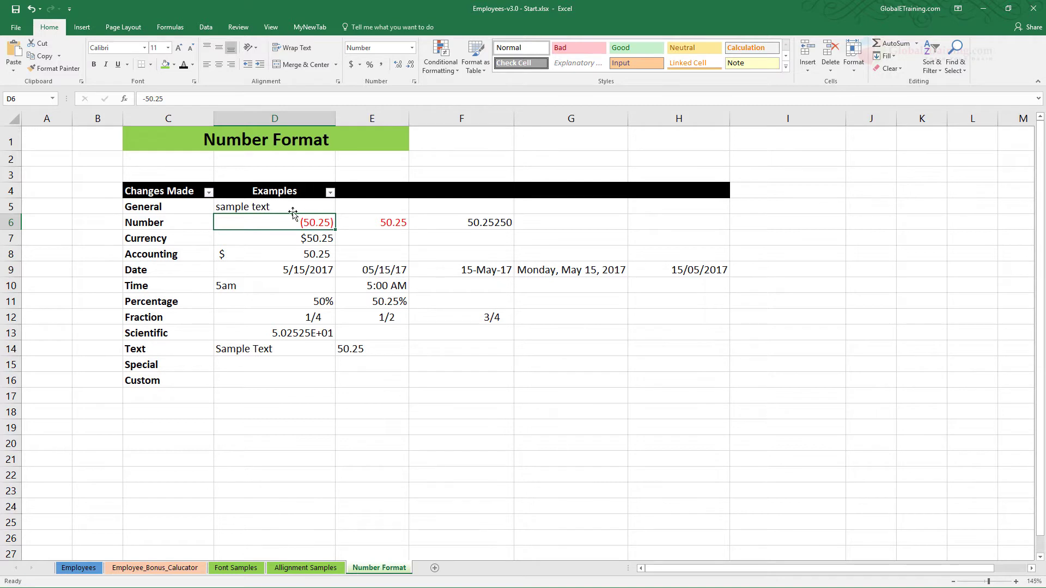
# Reduce the Number format of F6 to 3 decimal places and check the cell's full stored value
pyautogui.click(485, 224)
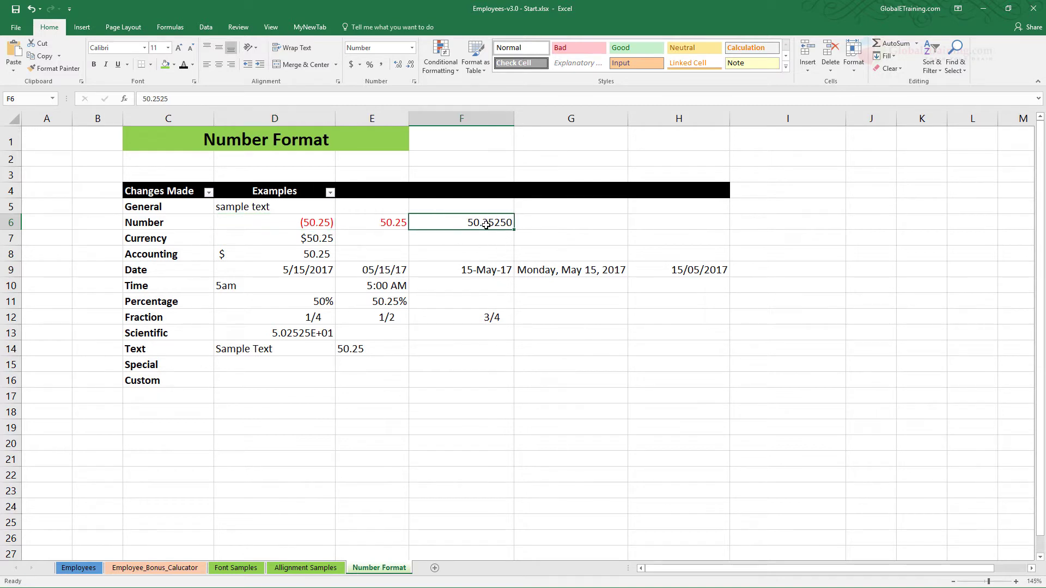
pyautogui.rightClick(485, 223)
pyautogui.click(534, 413)
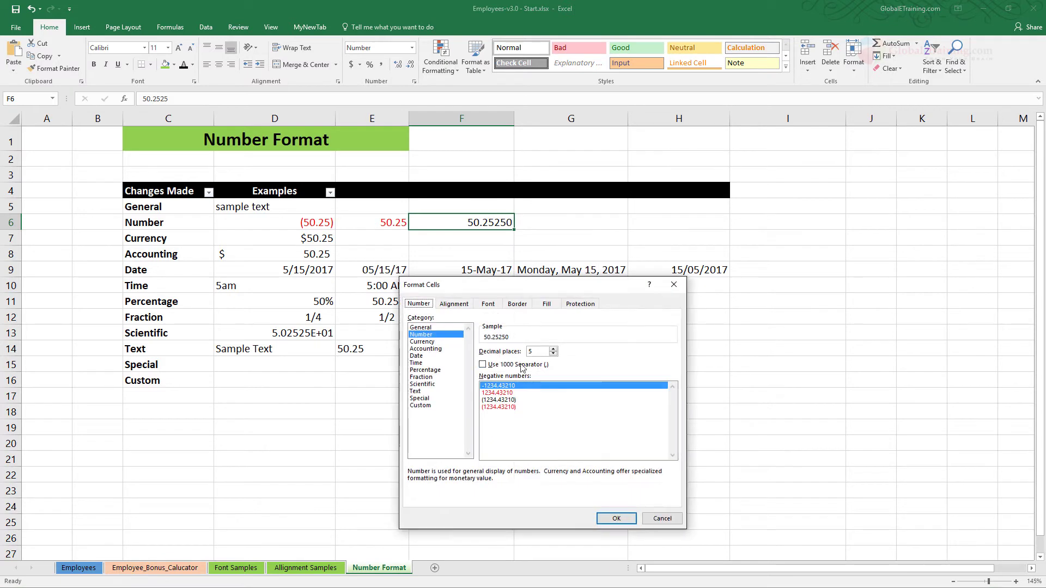
pyautogui.click(555, 355)
pyautogui.click(554, 355)
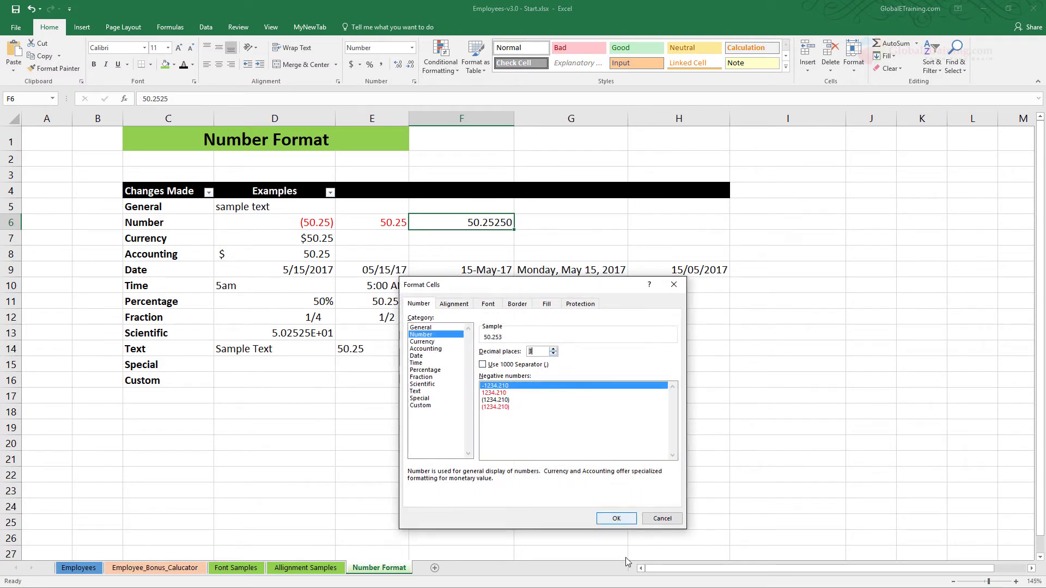
pyautogui.click(616, 519)
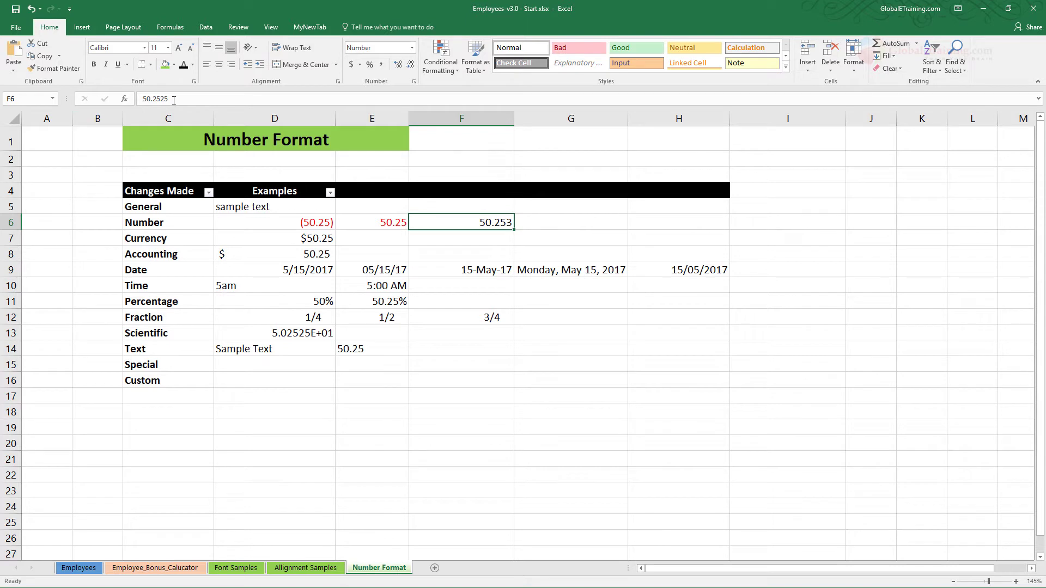
pyautogui.moveTo(152, 98); pyautogui.dragTo(191, 100)
pyautogui.click(471, 316)
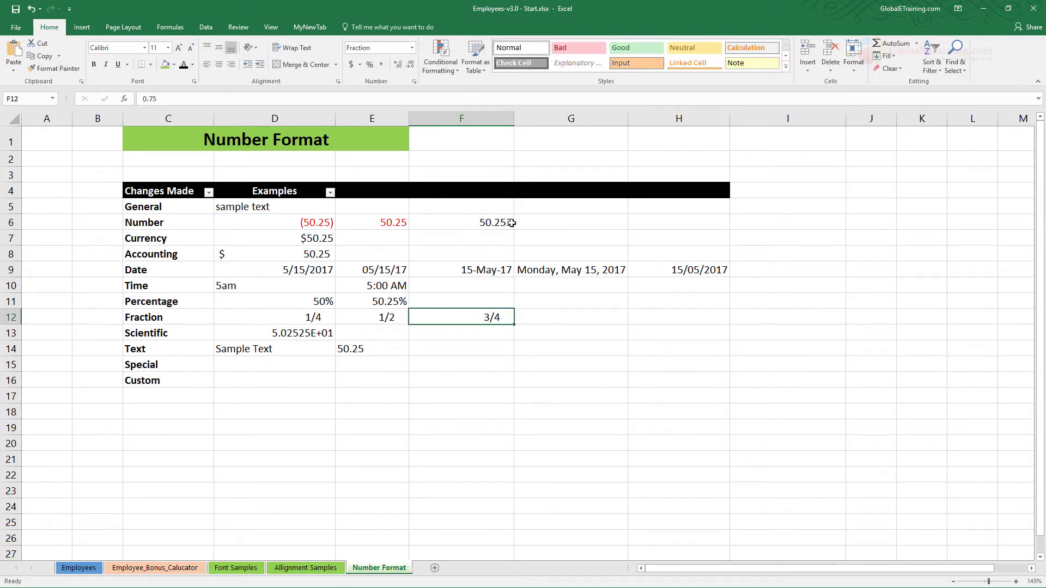
# Try the Use 1000 Separator option for F6 in Format Cells, and cancel the change
pyautogui.rightClick(496, 222)
pyautogui.click(552, 409)
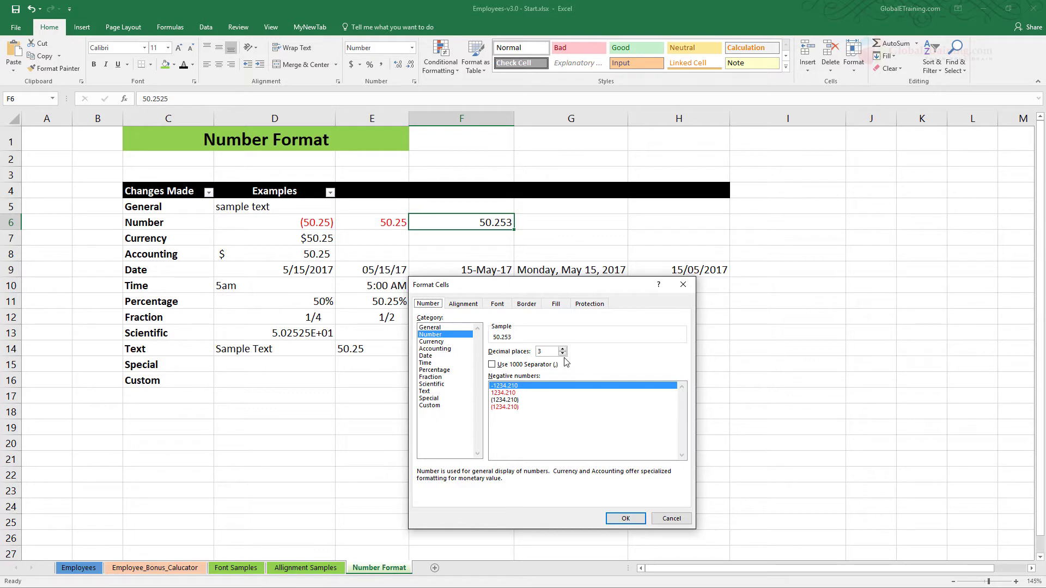
pyautogui.click(492, 364)
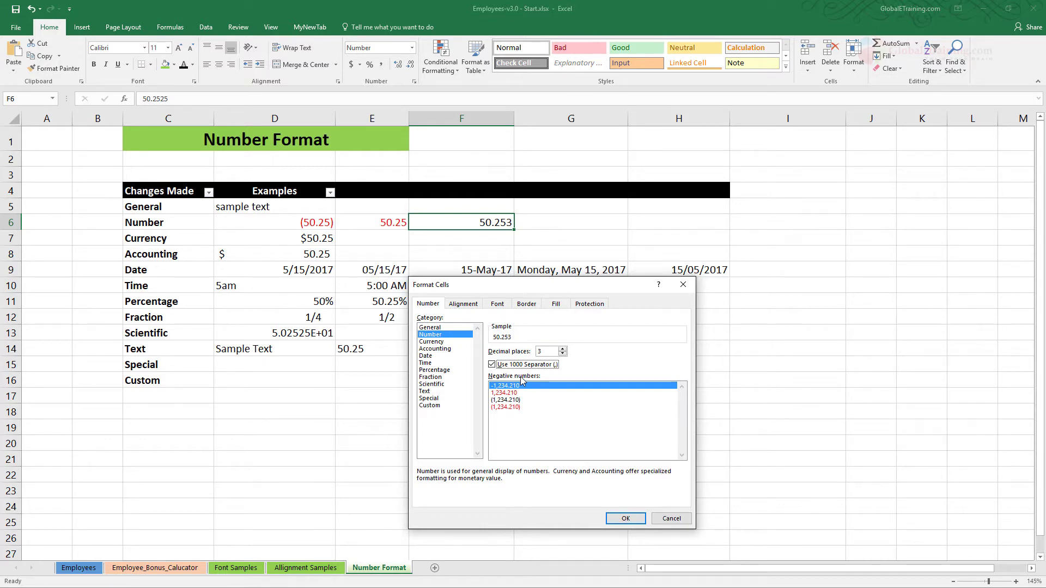
pyautogui.click(536, 367)
pyautogui.click(673, 518)
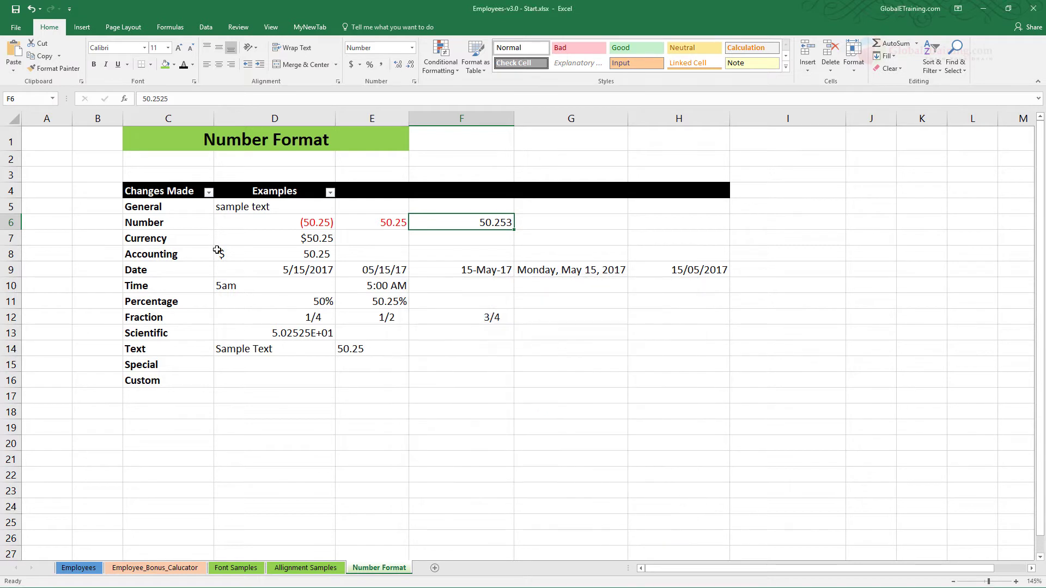
# Compare the Currency example in D7 with the Accounting example in D8, checking the value stored in D7
pyautogui.click(176, 227)
pyautogui.click(182, 236)
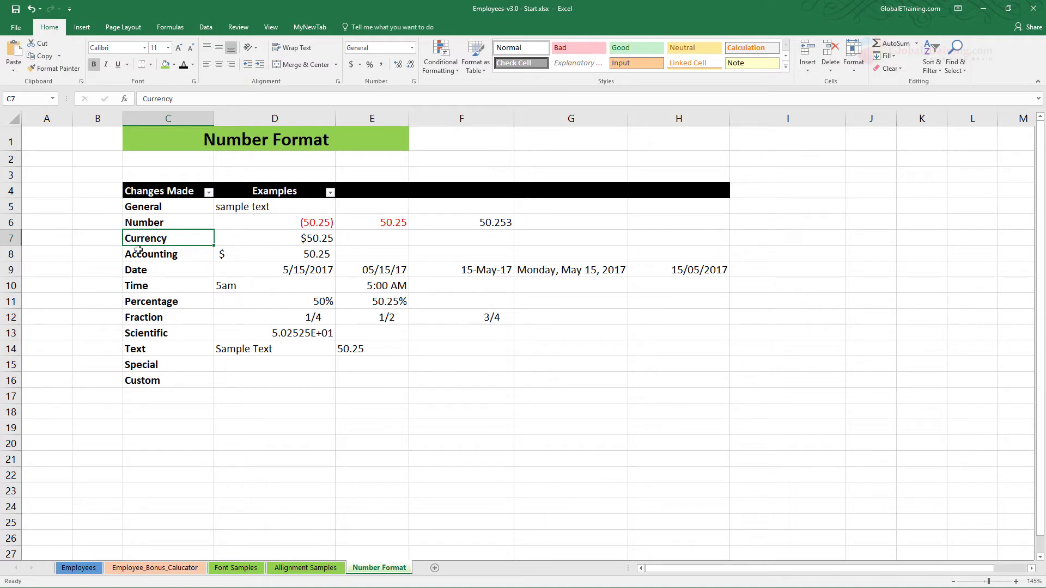
pyautogui.moveTo(144, 243)
pyautogui.mouseDown()
pyautogui.moveTo(143, 254)
pyautogui.moveTo(170, 237)
pyautogui.mouseUp()
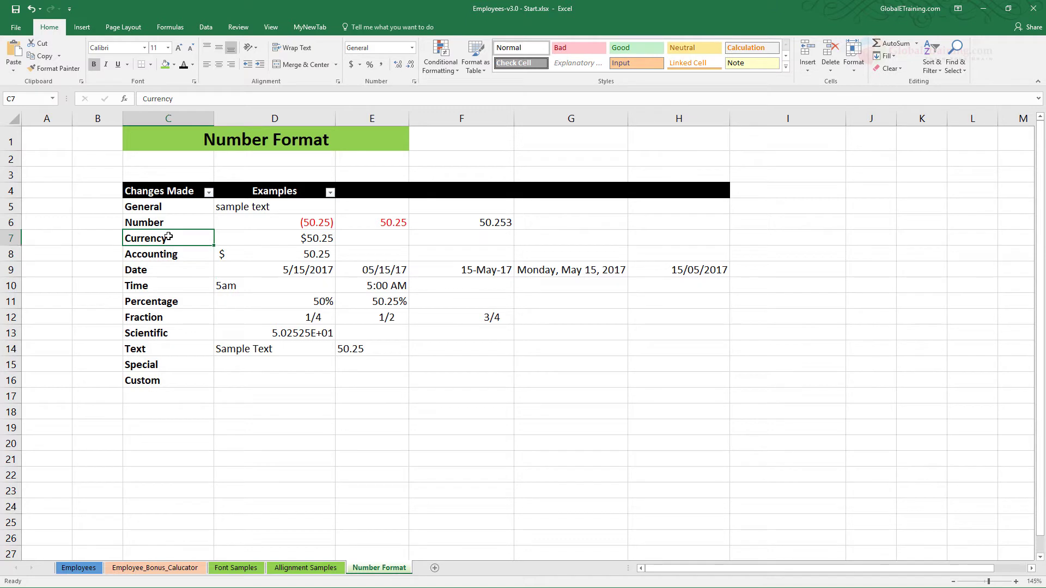
pyautogui.click(305, 238)
pyautogui.doubleClick(306, 238)
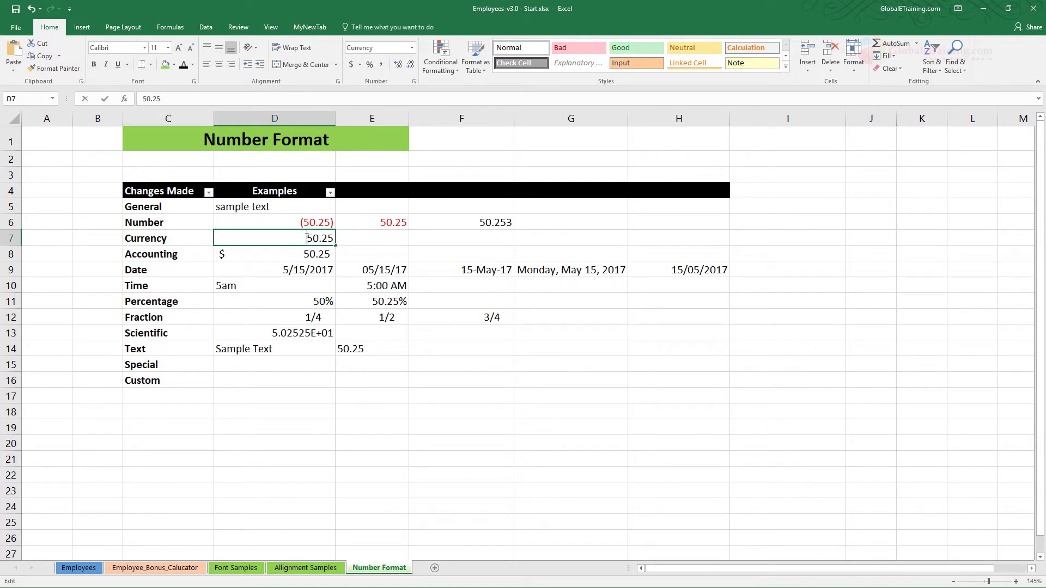
pyautogui.click(221, 256)
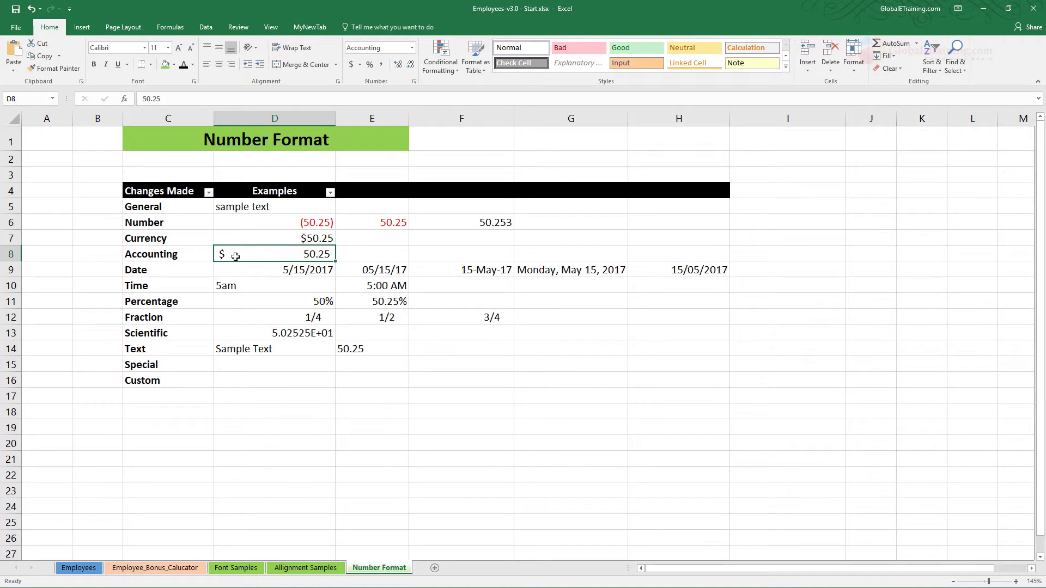
# Enter 50.25 in E7 of the Currency row and replace it with 75.75
pyautogui.click(395, 238)
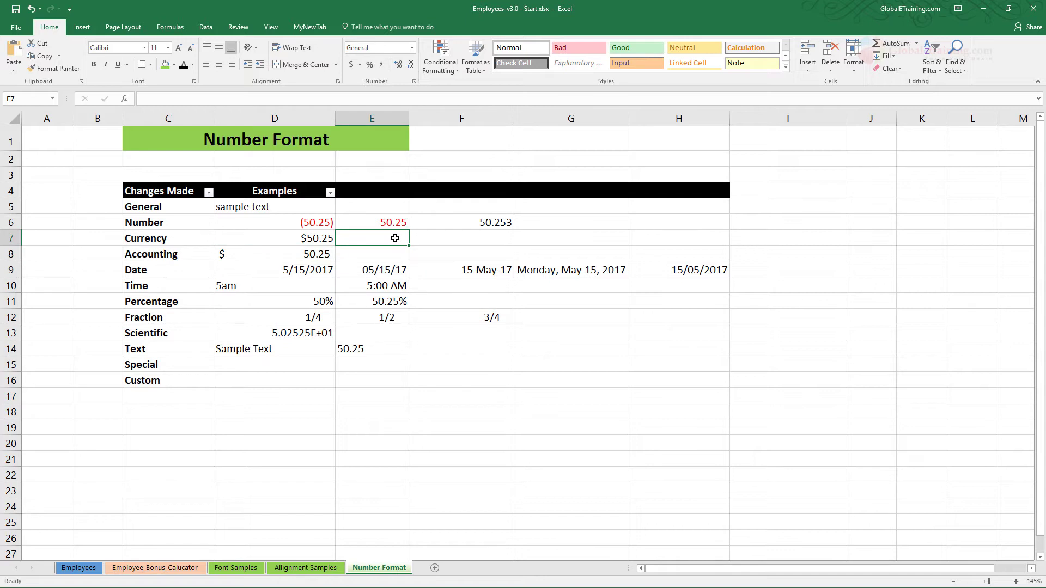
pyautogui.write('50.25')
pyautogui.press('Return')
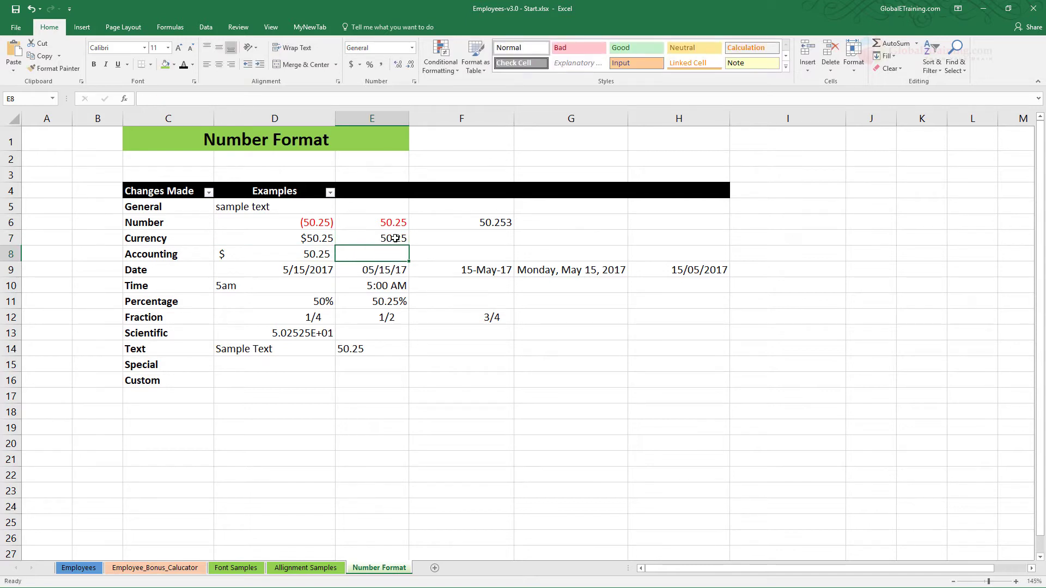
pyautogui.press('Up')
pyautogui.write('75.75')
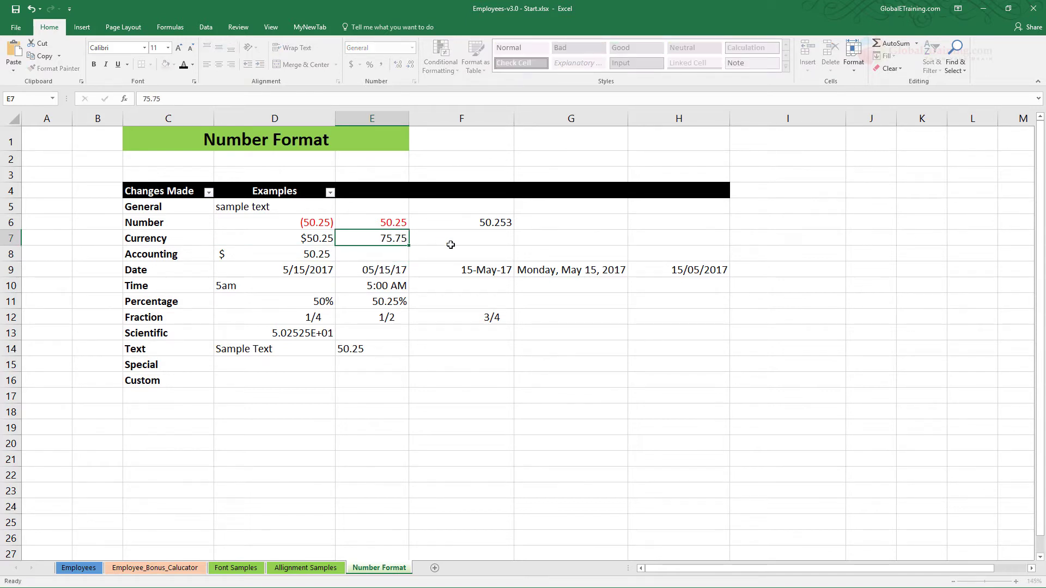
pyautogui.press('Return')
# Format E7 as Currency with 2 decimal places and the $ symbol
pyautogui.click(397, 236)
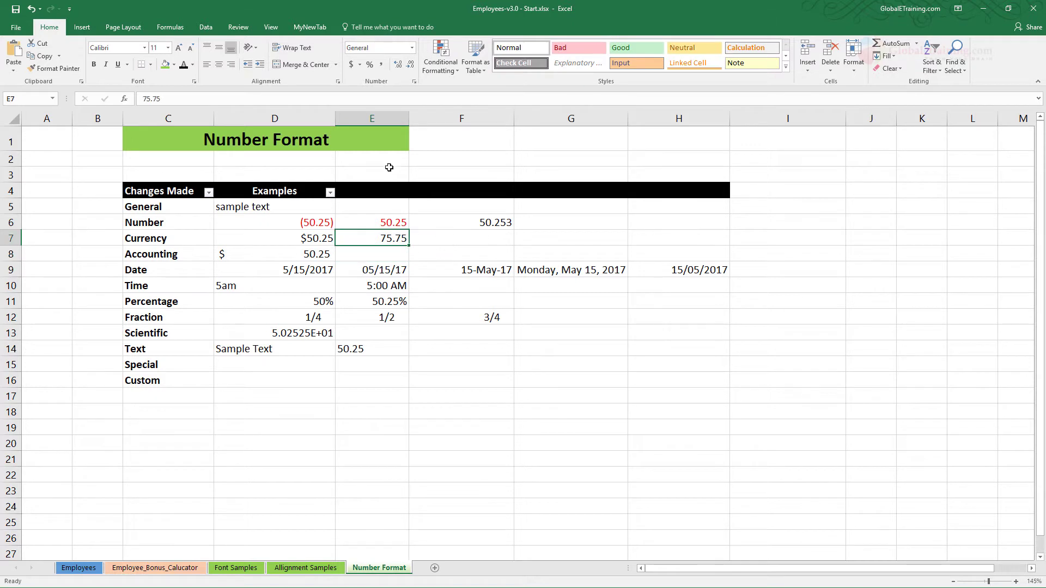
pyautogui.rightClick(380, 236)
pyautogui.click(427, 426)
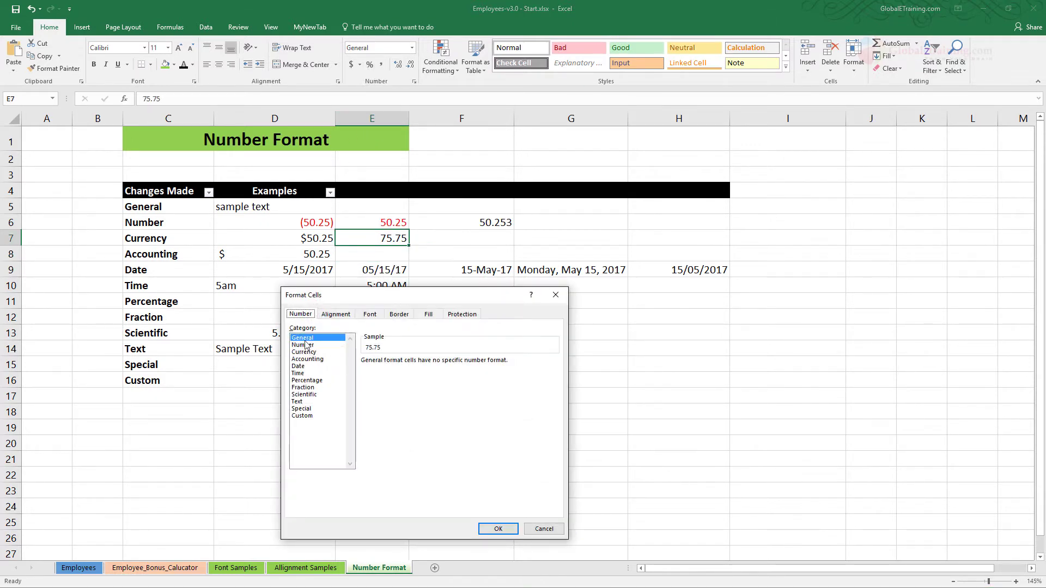
pyautogui.click(303, 352)
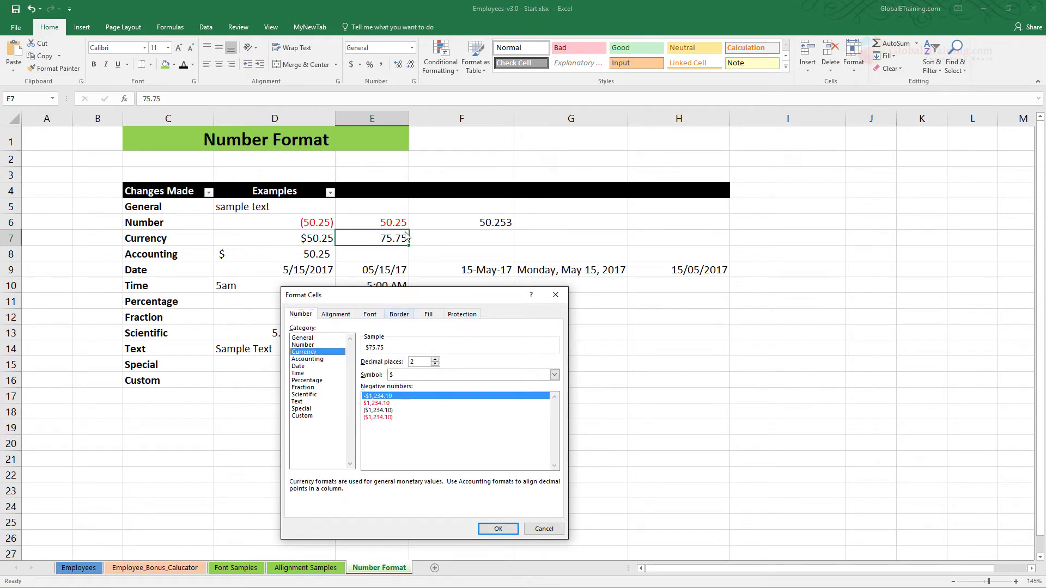
pyautogui.click(498, 529)
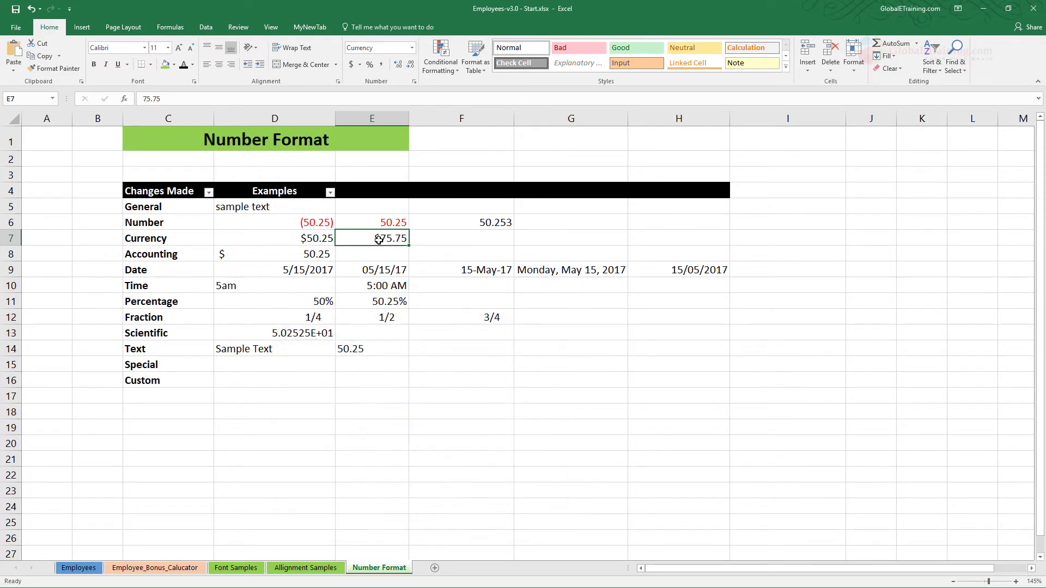
# Change the format of E7 to Accounting with the $ symbol
pyautogui.rightClick(380, 238)
pyautogui.click(463, 423)
pyautogui.click(346, 360)
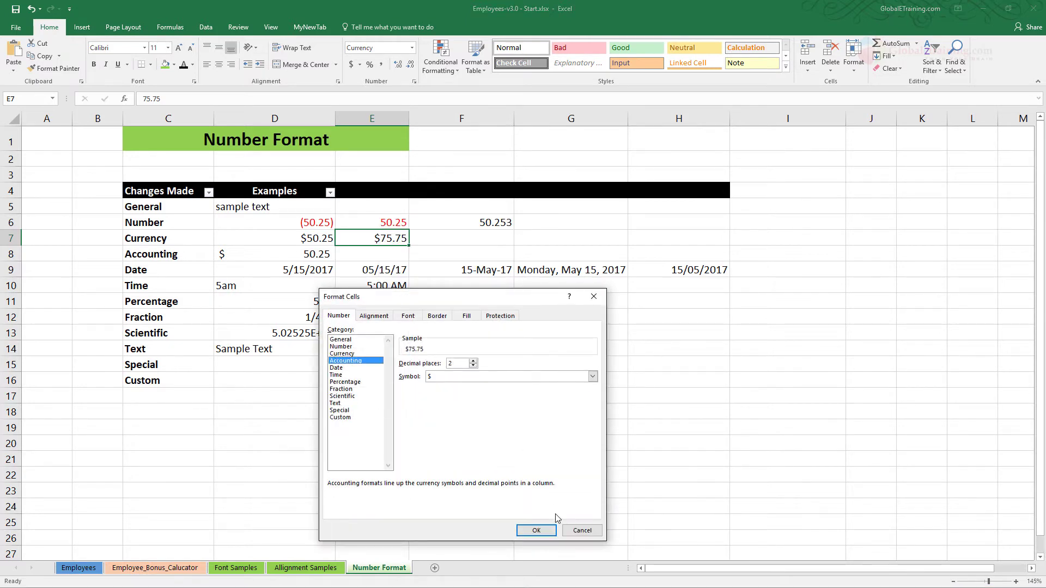
pyautogui.click(543, 525)
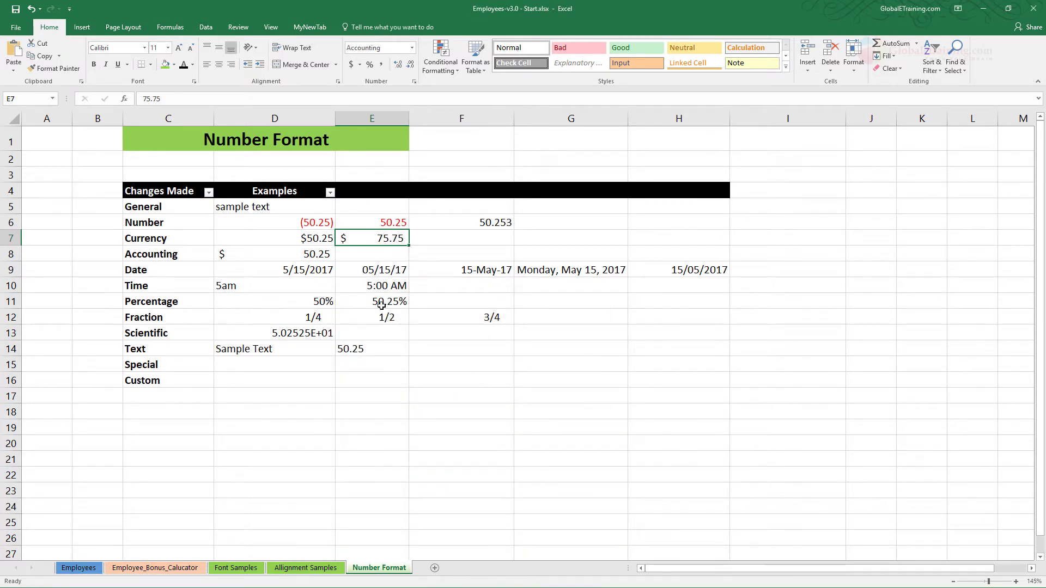
# Increase the Accounting format of E7 to 4 decimal places
pyautogui.rightClick(386, 238)
pyautogui.click(451, 420)
pyautogui.click(465, 363)
pyautogui.click(464, 363)
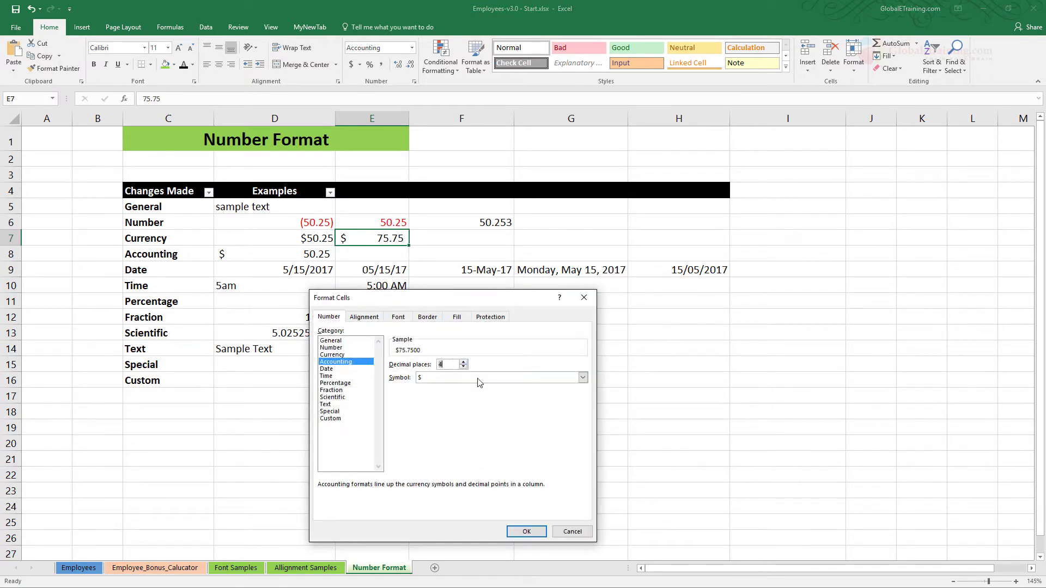
pyautogui.click(526, 531)
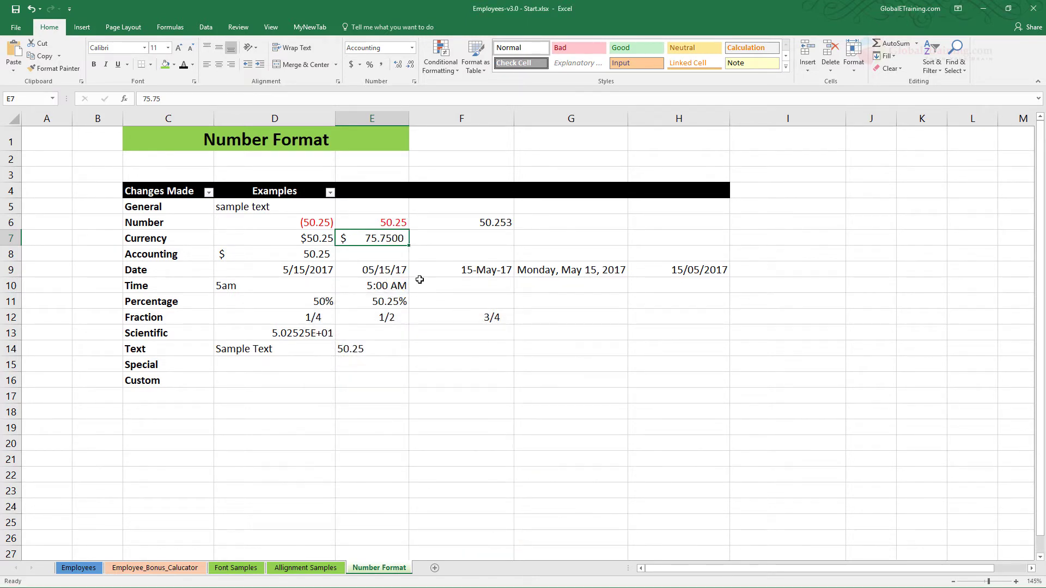
# Widen column D slightly and clear the contents of E7
pyautogui.moveTo(336, 119); pyautogui.dragTo(358, 118)
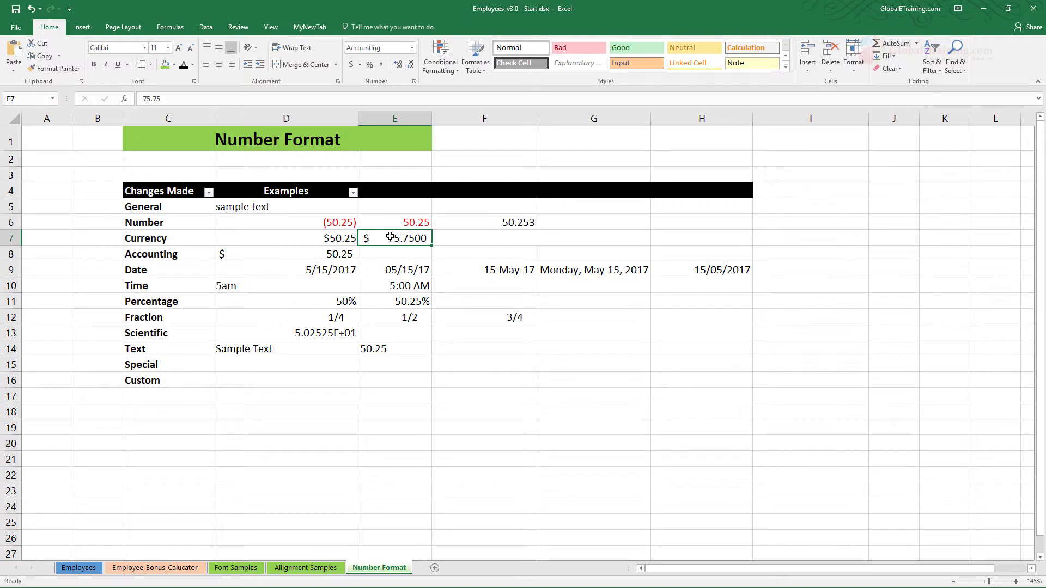
pyautogui.press('Delete')
# Examine the Date types and locale choices for D9 in Format Cells, and close the dialog without applying anything
pyautogui.click(315, 273)
pyautogui.rightClick(318, 274)
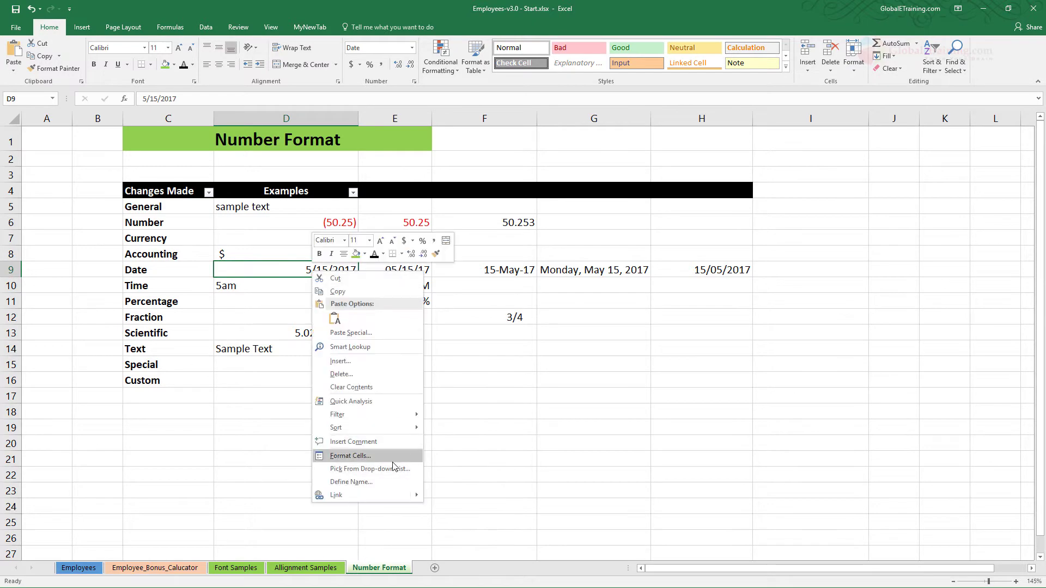
pyautogui.click(390, 456)
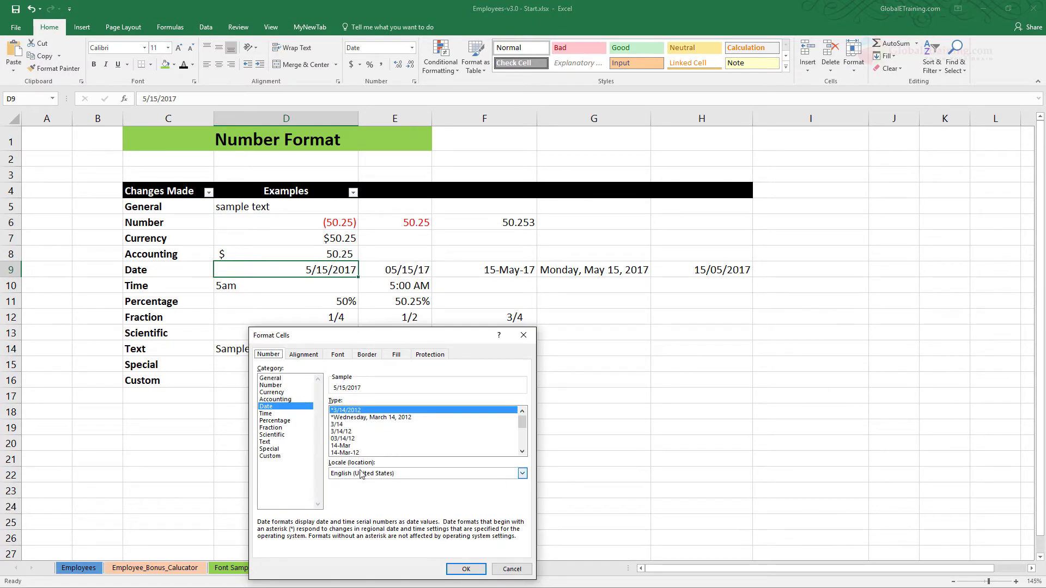
pyautogui.click(522, 474)
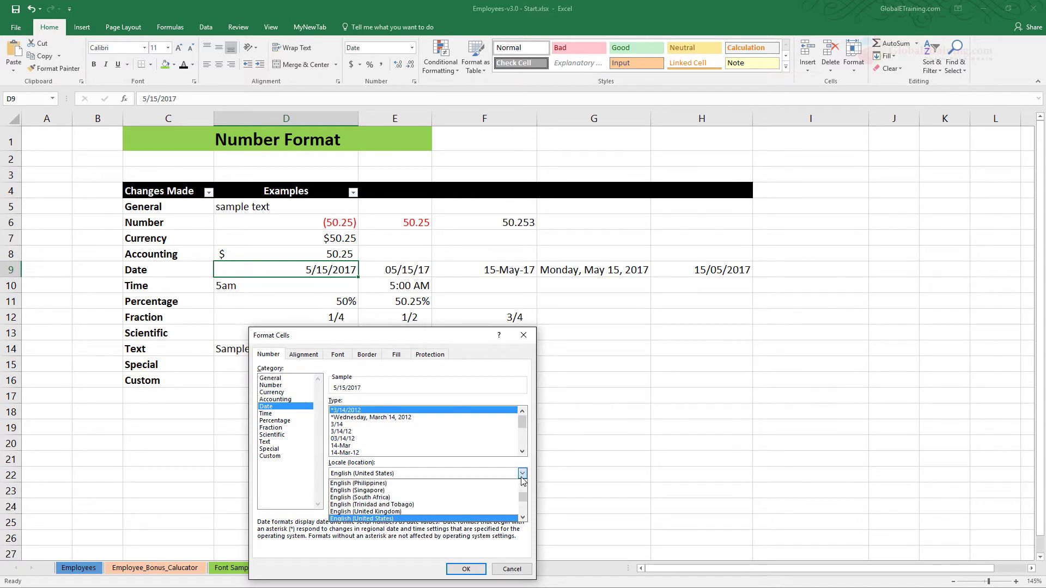
pyautogui.click(532, 469)
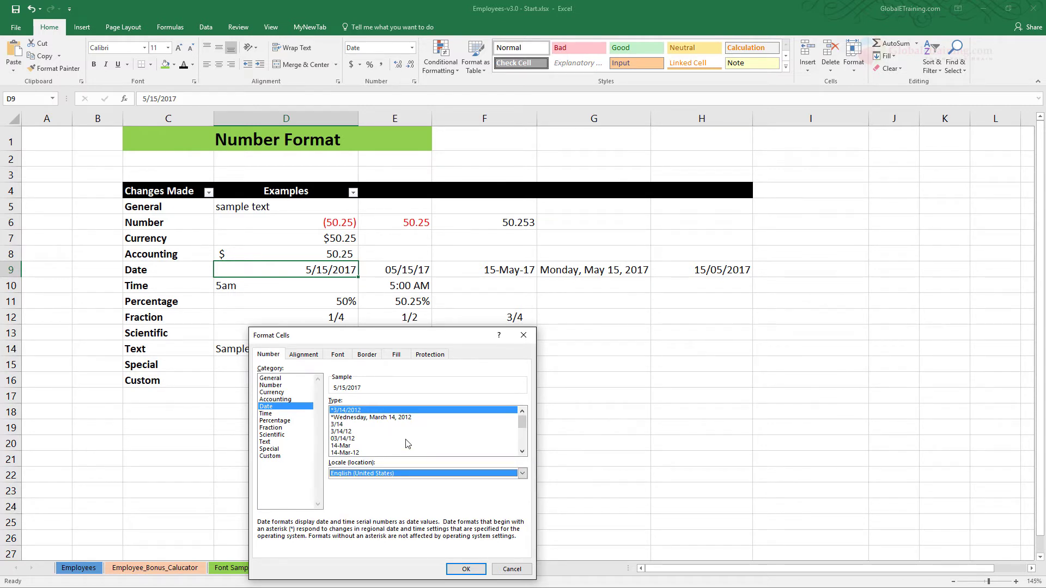
pyautogui.click(511, 570)
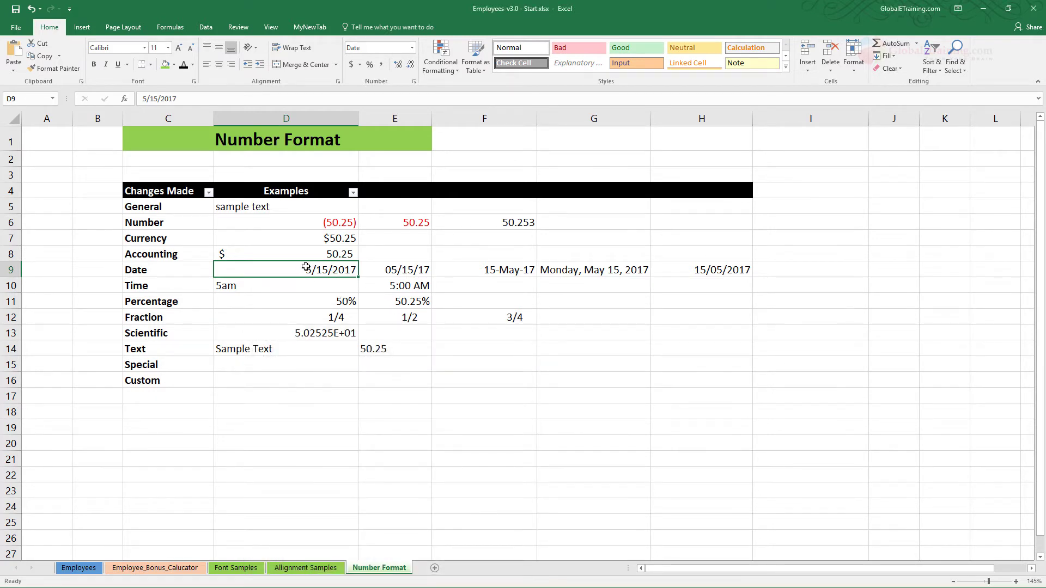
# Compare the date example in E9 with the Date type set for D9 in Format Cells, and close the dialog without applying anything
pyautogui.click(394, 271)
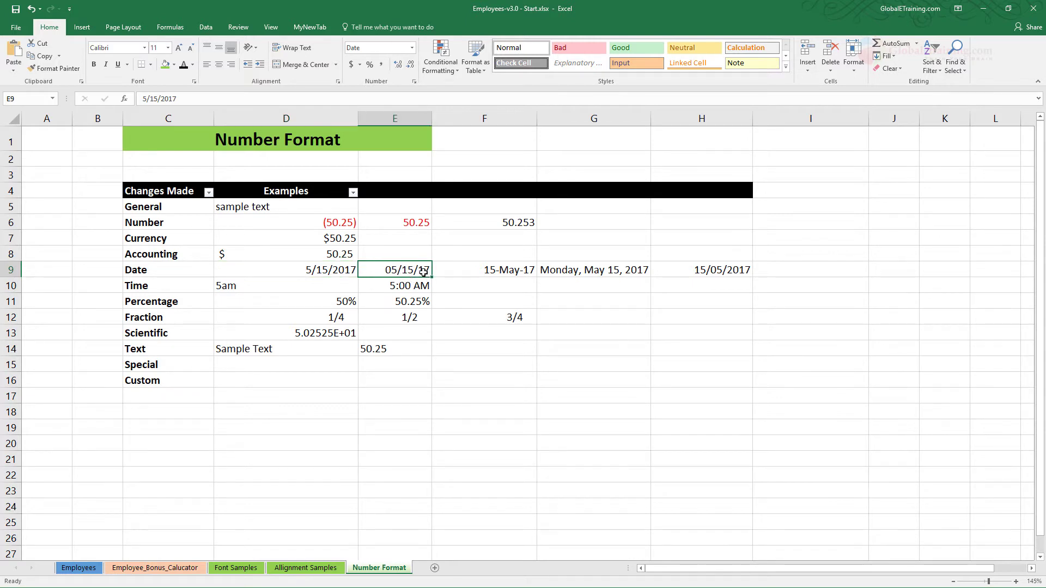
pyautogui.rightClick(344, 265)
pyautogui.click(396, 418)
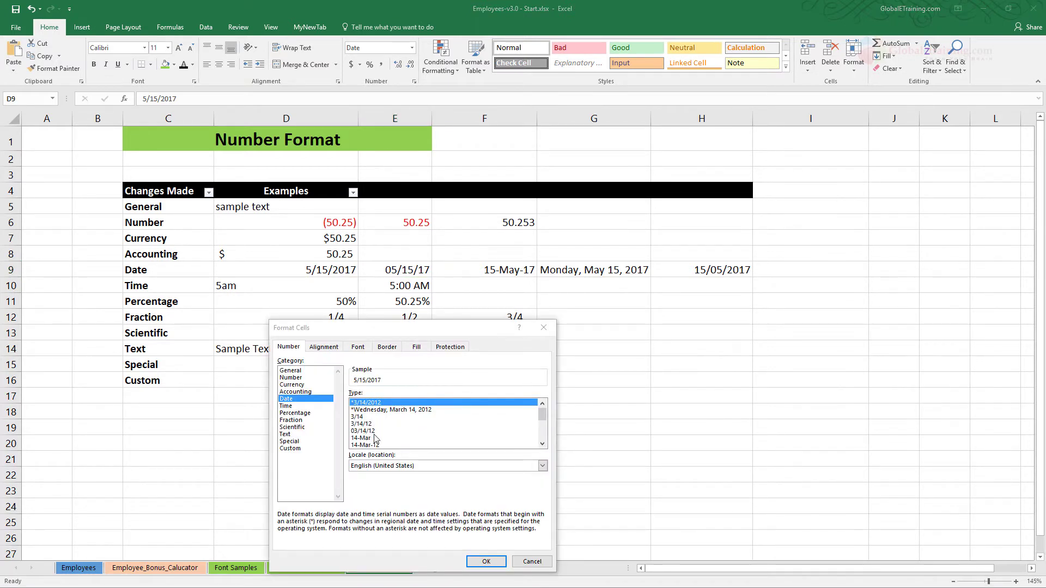
pyautogui.click(533, 563)
# Edit the Time example in D10 to read 5 am with a space before am, and check the resulting entry
pyautogui.press('Down')
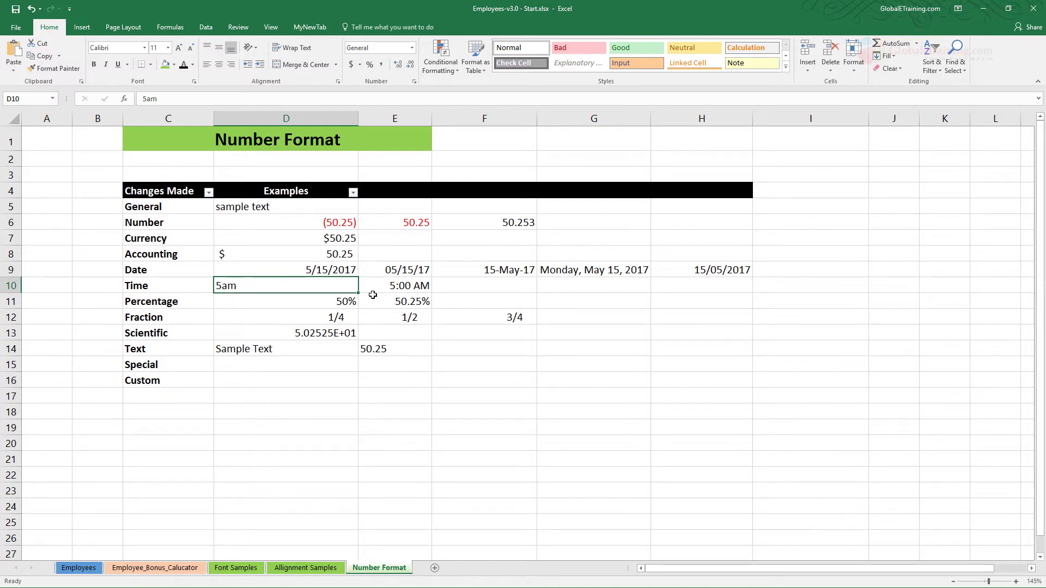
pyautogui.doubleClick(243, 288)
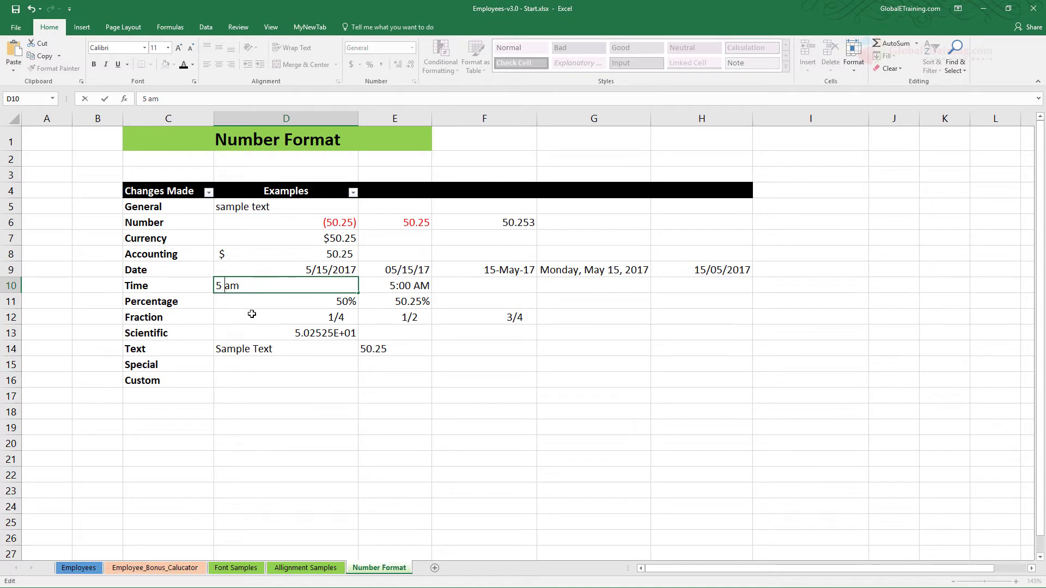
pyautogui.click(252, 314)
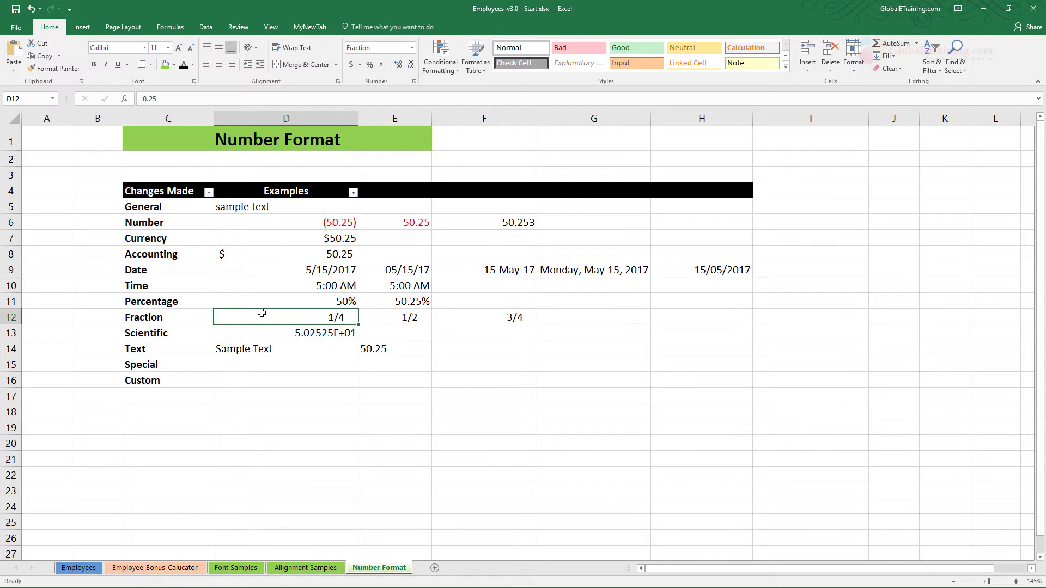
pyautogui.press('Up')
pyautogui.press('Up')
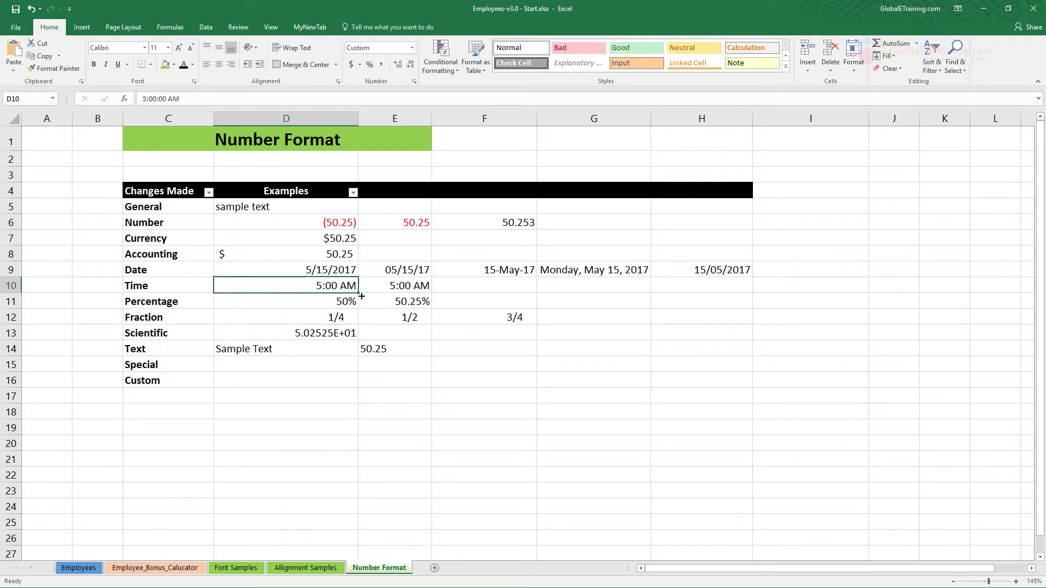
pyautogui.doubleClick(326, 284)
pyautogui.click(317, 316)
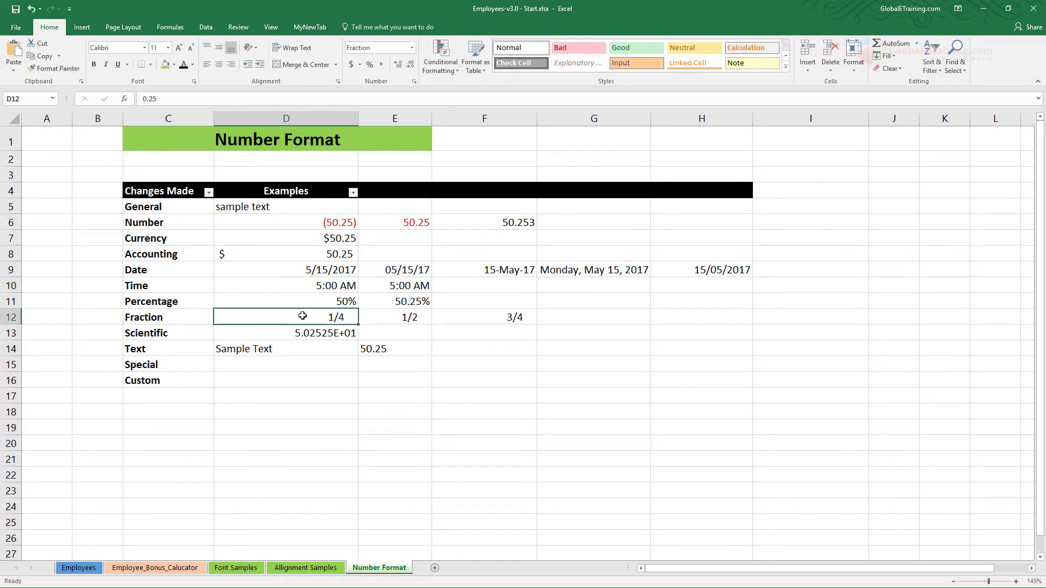
# Check the underlying value of the Percentage example in D11 and set its Percentage format to 2 decimal places
pyautogui.click(167, 309)
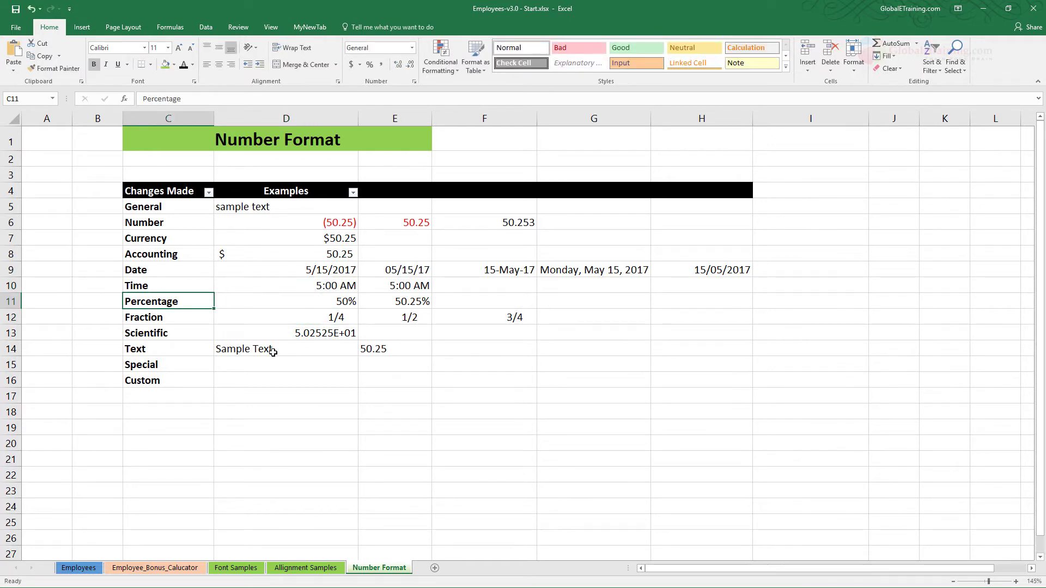
pyautogui.click(346, 301)
pyautogui.doubleClick(354, 303)
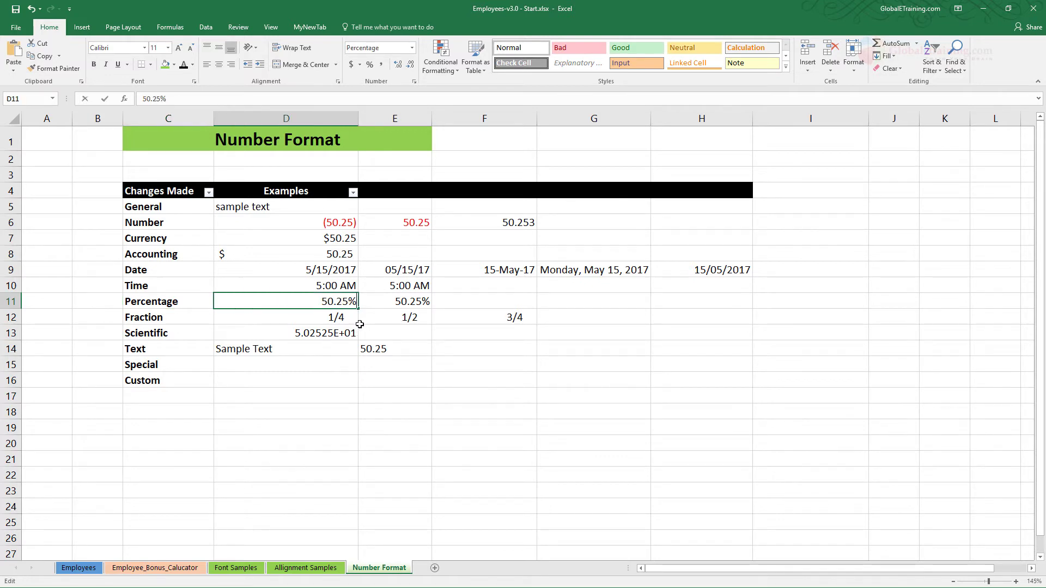
pyautogui.click(373, 345)
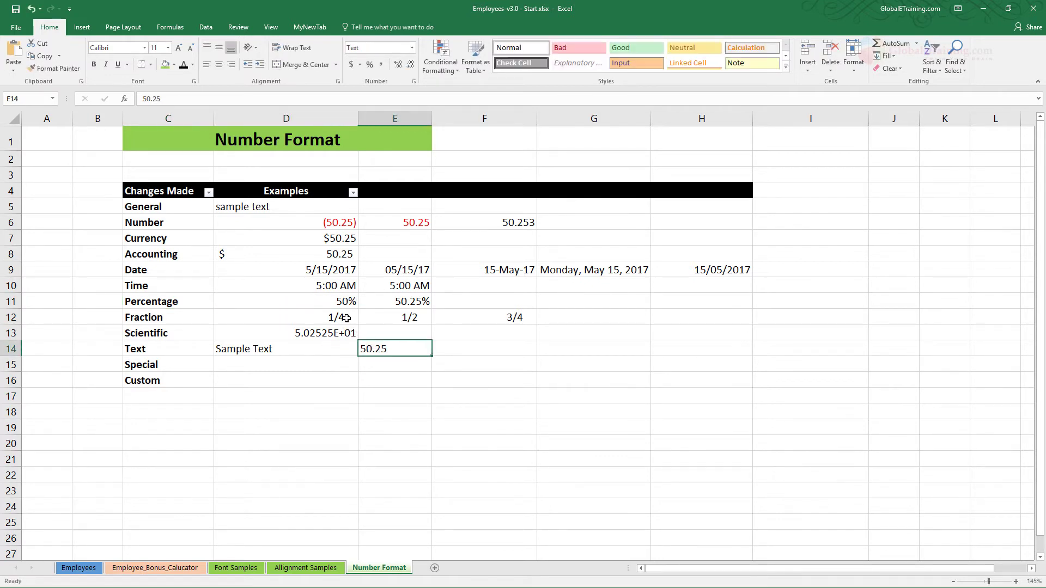
pyautogui.click(345, 303)
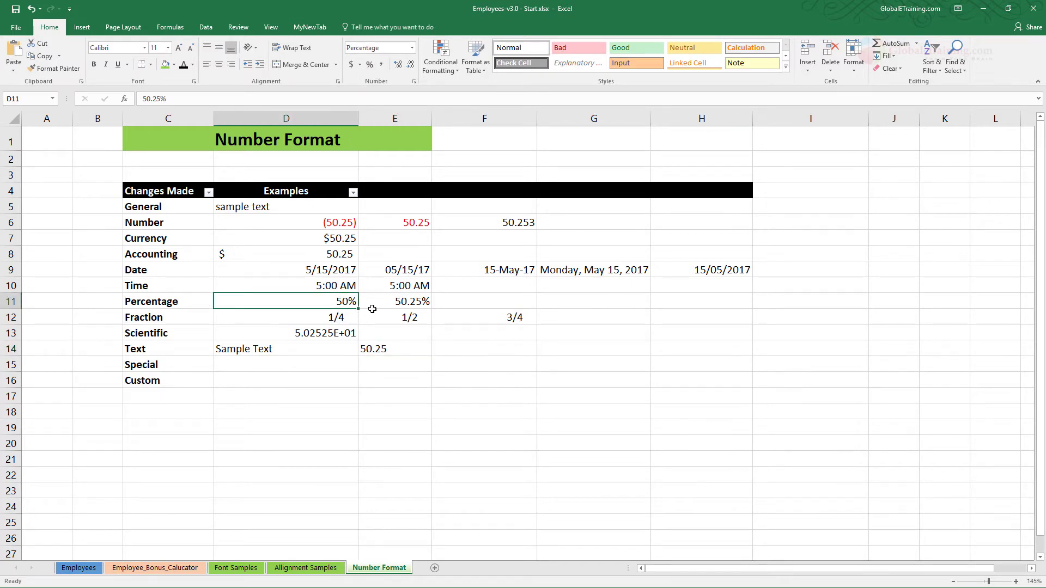
pyautogui.rightClick(348, 302)
pyautogui.click(384, 485)
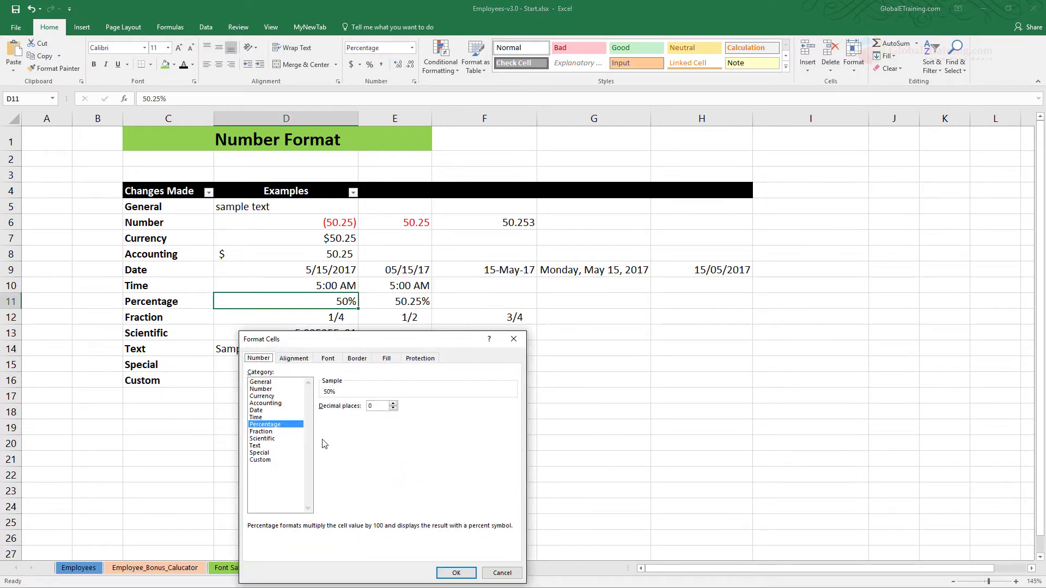
pyautogui.click(393, 404)
pyautogui.click(394, 404)
pyautogui.click(457, 573)
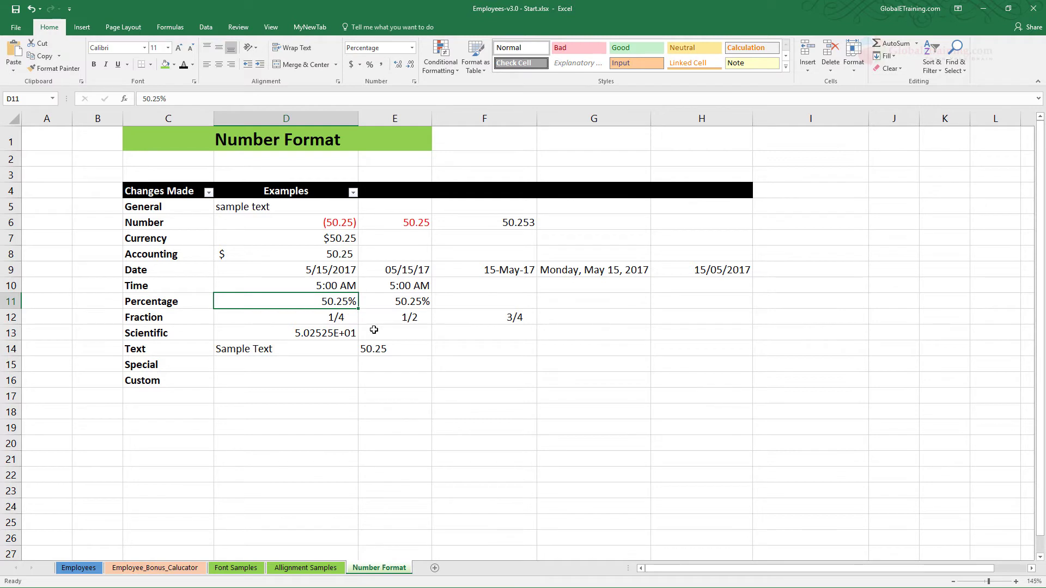
# Enter .25 in the Fraction-formatted cell G12 and again in the General-formatted cell G13 to compare the two
pyautogui.click(336, 319)
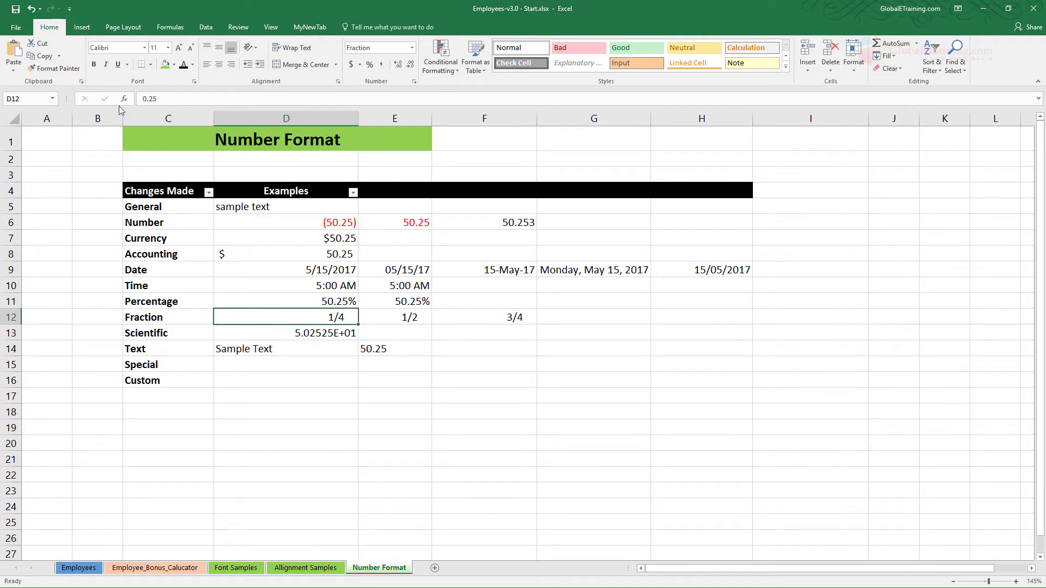
pyautogui.click(409, 364)
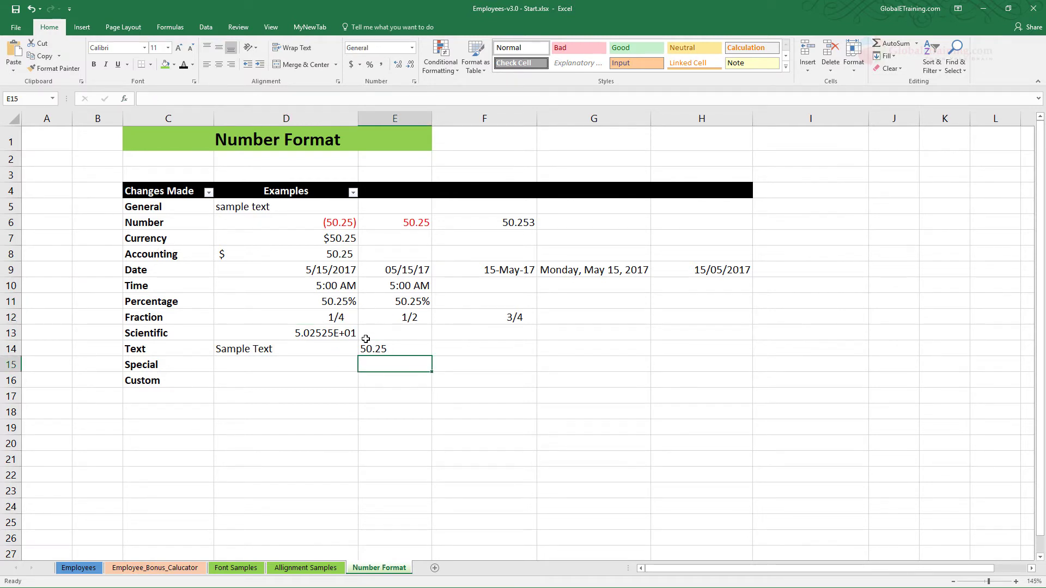
pyautogui.click(340, 319)
pyautogui.press('Down')
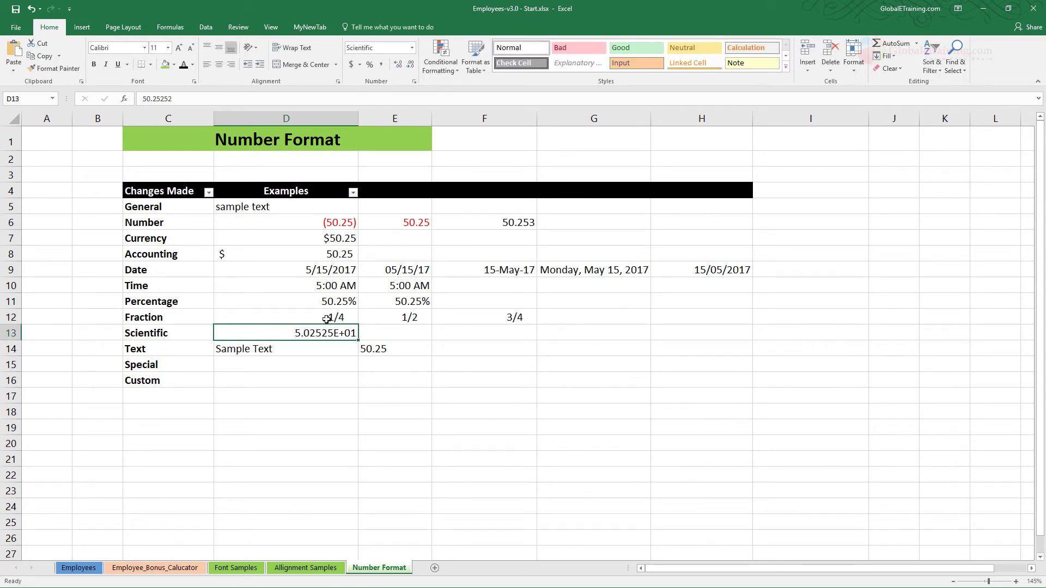
pyautogui.click(603, 316)
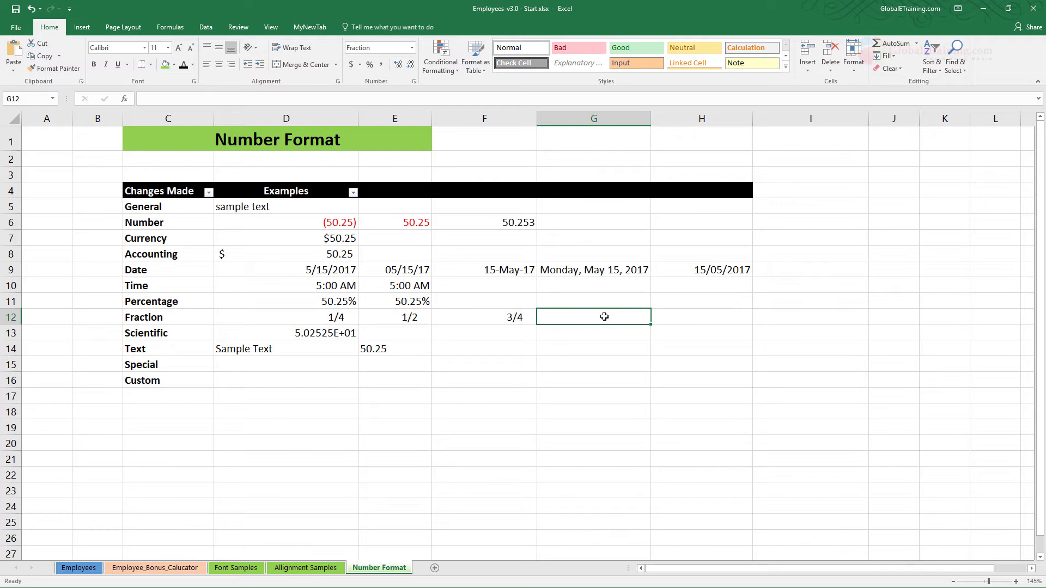
pyautogui.write('1/4')
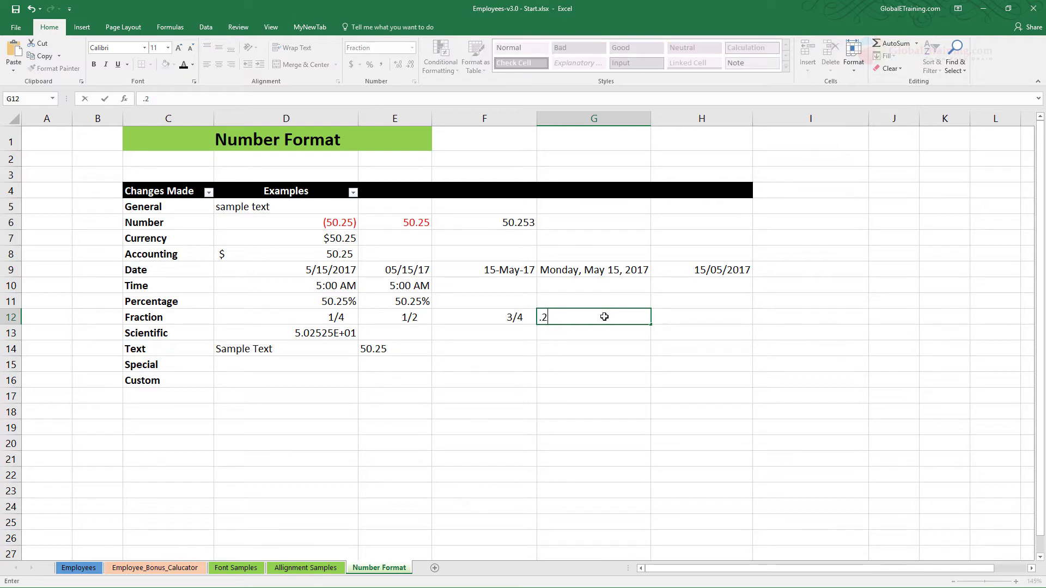
pyautogui.press('Return')
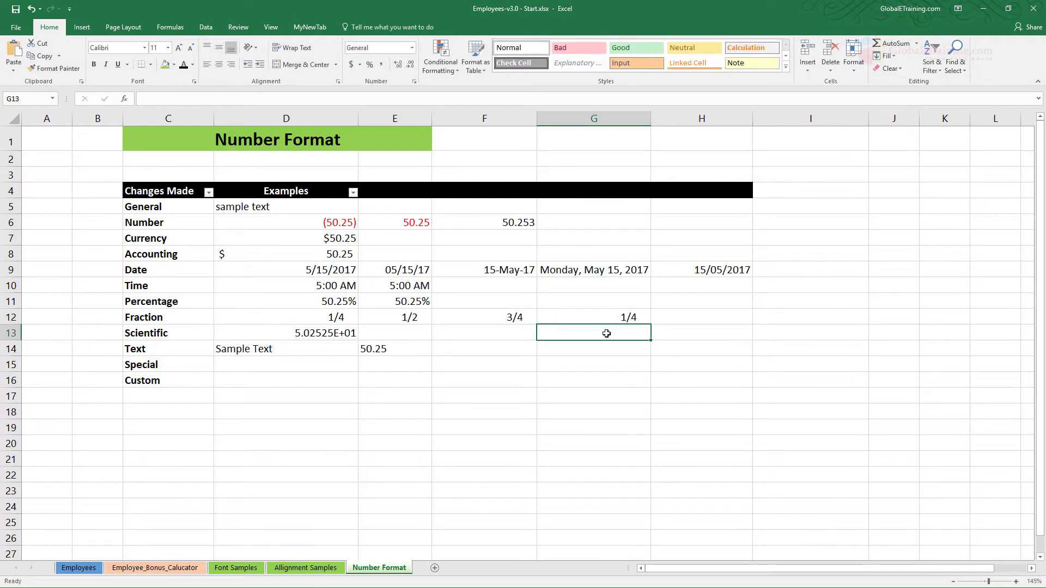
pyautogui.write('.25')
pyautogui.press('Return')
pyautogui.click(633, 335)
# Inspect the full number stored behind the Scientific example in D13 and look at the Text example in D14
pyautogui.doubleClick(343, 334)
pyautogui.click(343, 412)
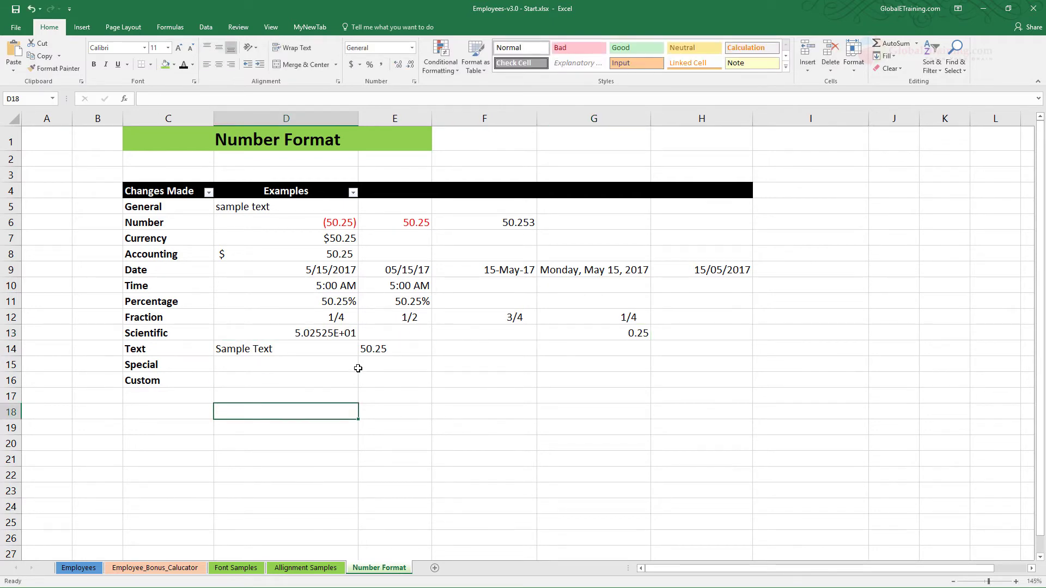
pyautogui.doubleClick(326, 334)
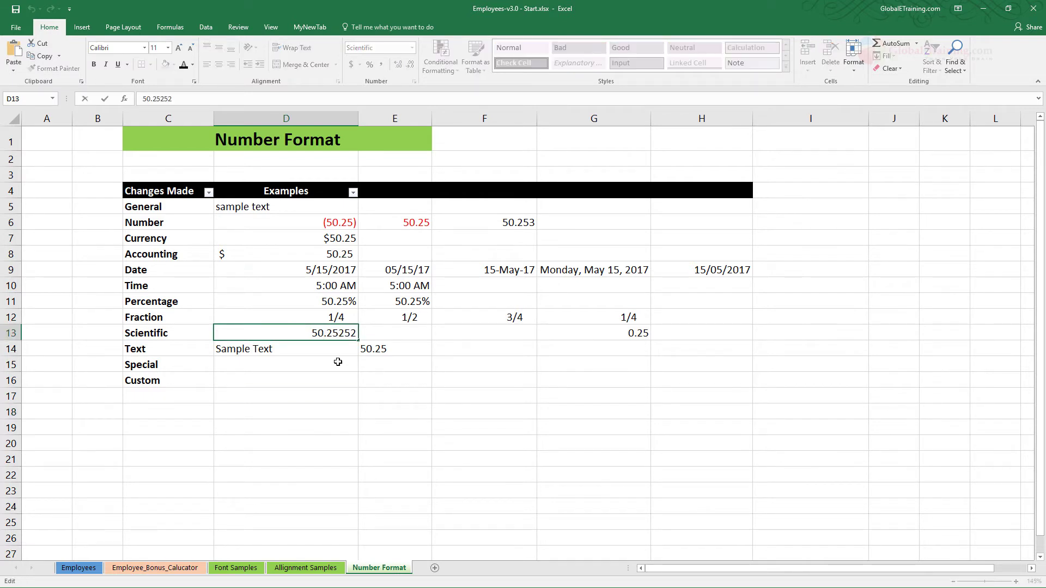
pyautogui.click(342, 381)
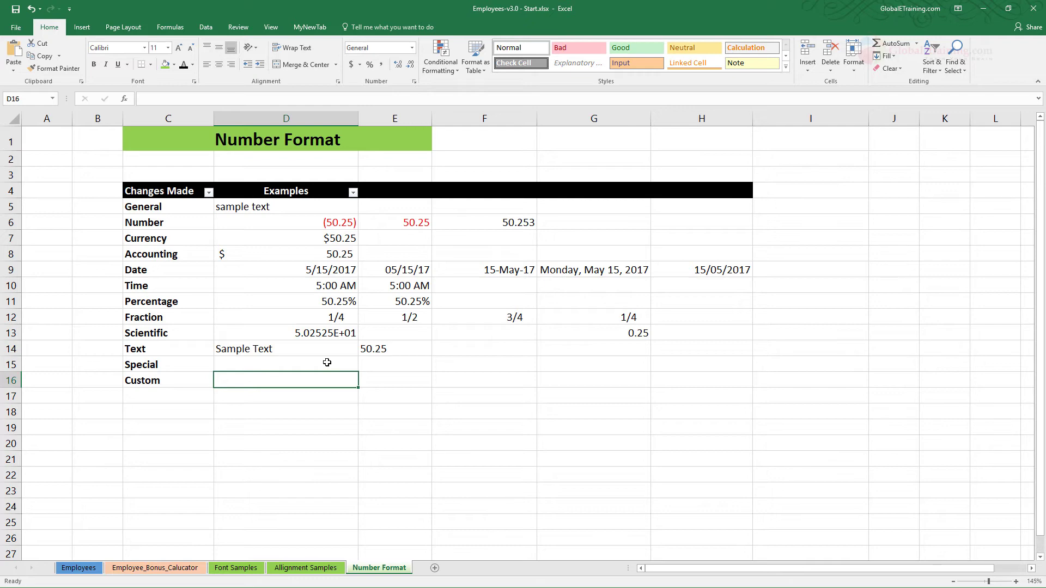
pyautogui.click(307, 349)
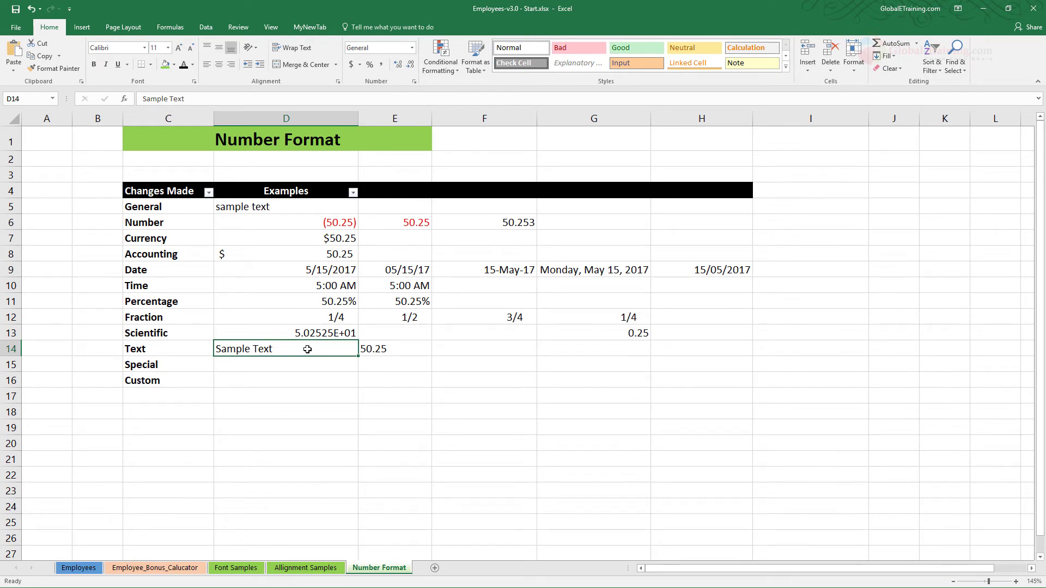
# Examine the Special format types, including Phone Number and Social Security Number, and close Format Cells without applying anything
pyautogui.click(161, 365)
pyautogui.click(166, 381)
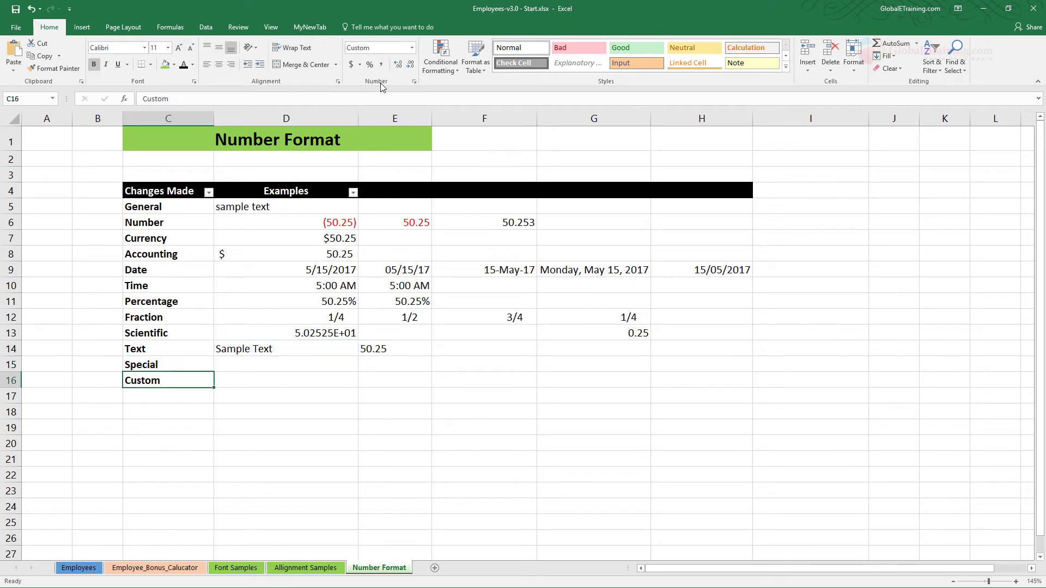
pyautogui.click(414, 81)
pyautogui.click(532, 227)
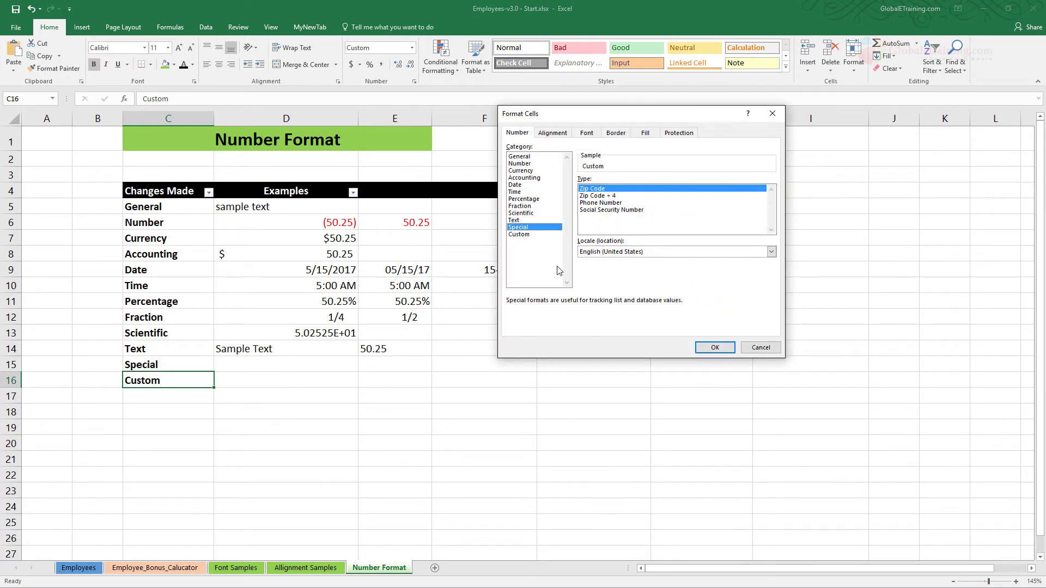
pyautogui.click(602, 203)
pyautogui.click(616, 211)
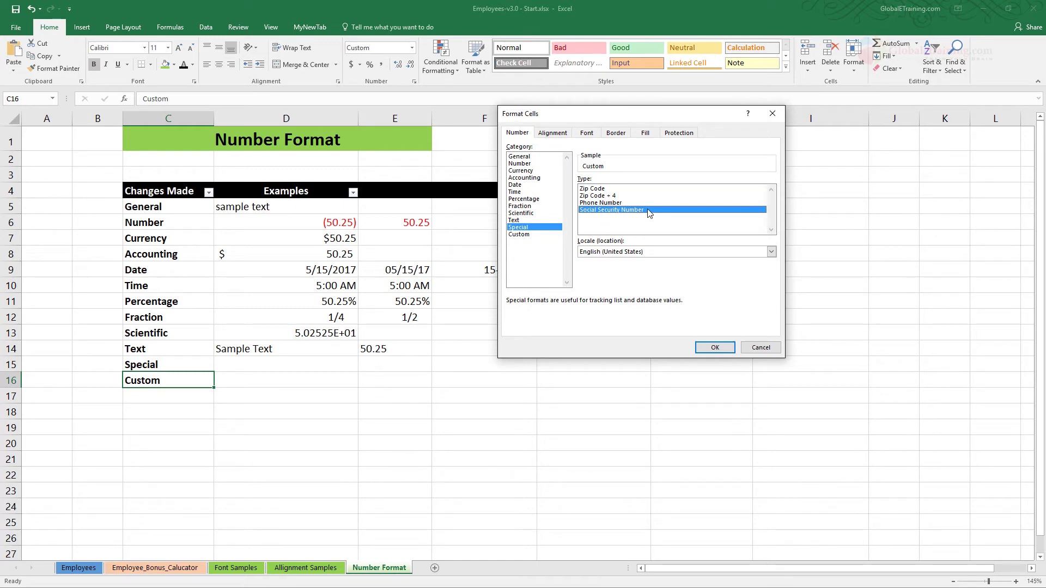
pyautogui.click(761, 348)
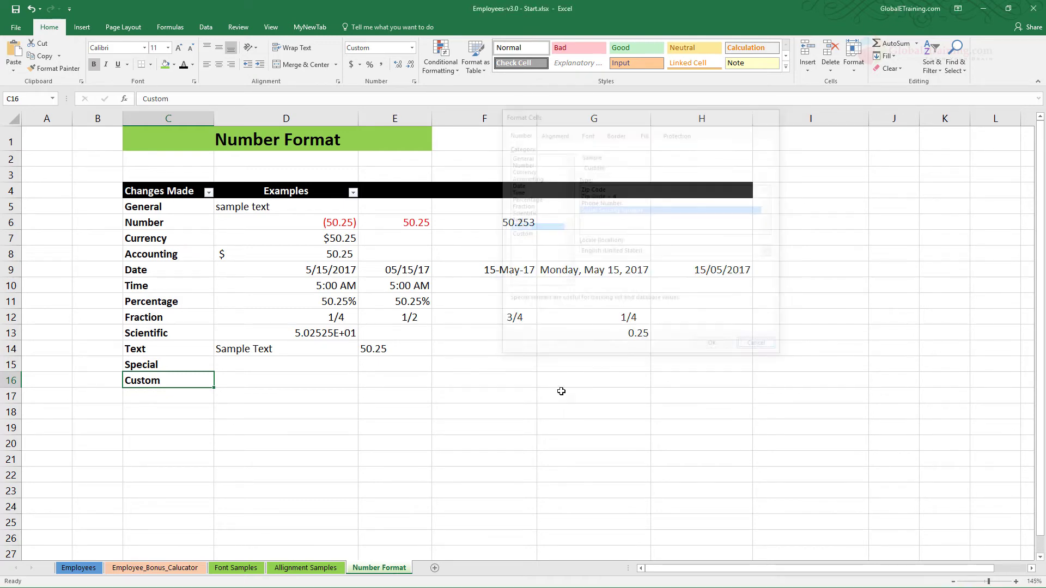
# Enter a nine-digit sample number of consecutive digits starting at 1 in D15, the example cell for Special
pyautogui.click(327, 364)
pyautogui.write('123')
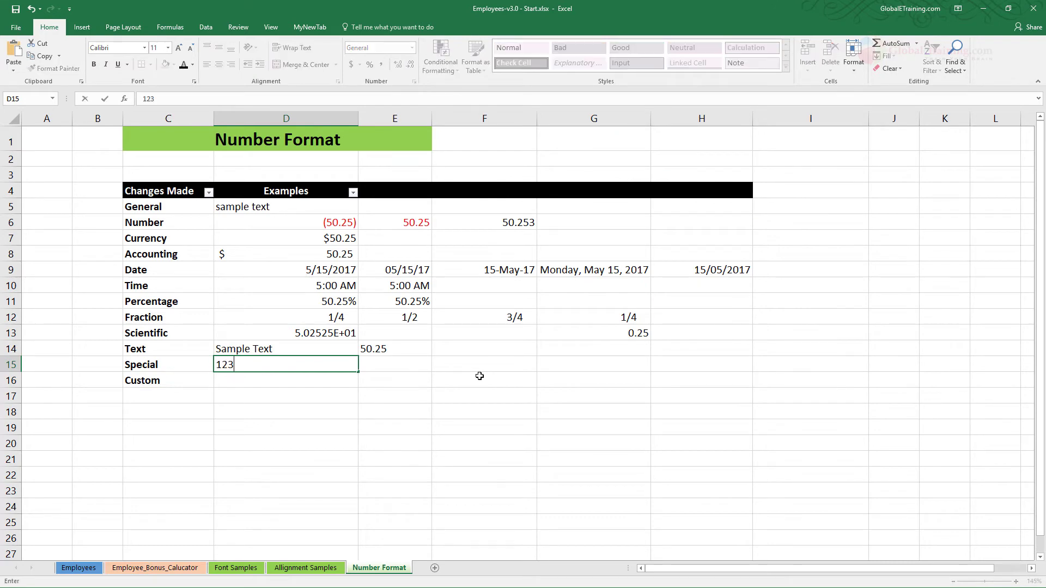
pyautogui.write('456789')
pyautogui.click(421, 430)
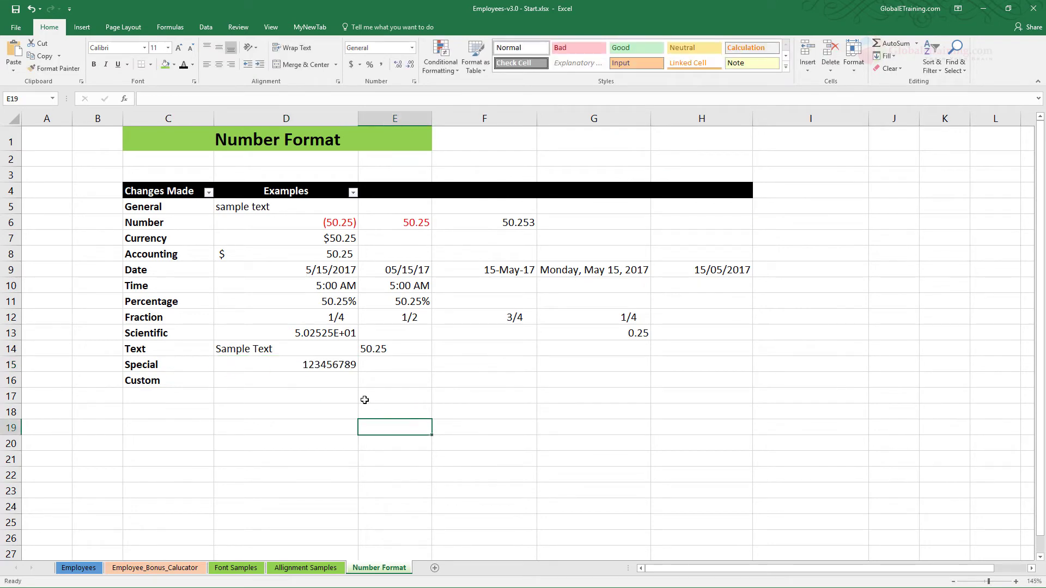
# Apply the Special format type Social Security Number to D15
pyautogui.click(339, 365)
pyautogui.rightClick(339, 365)
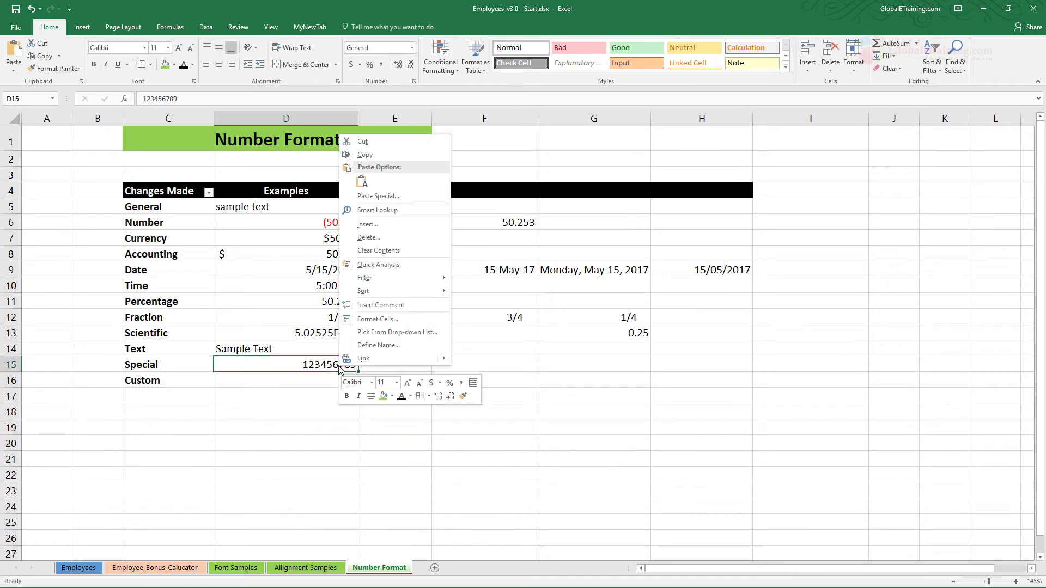
pyautogui.click(389, 321)
pyautogui.click(273, 309)
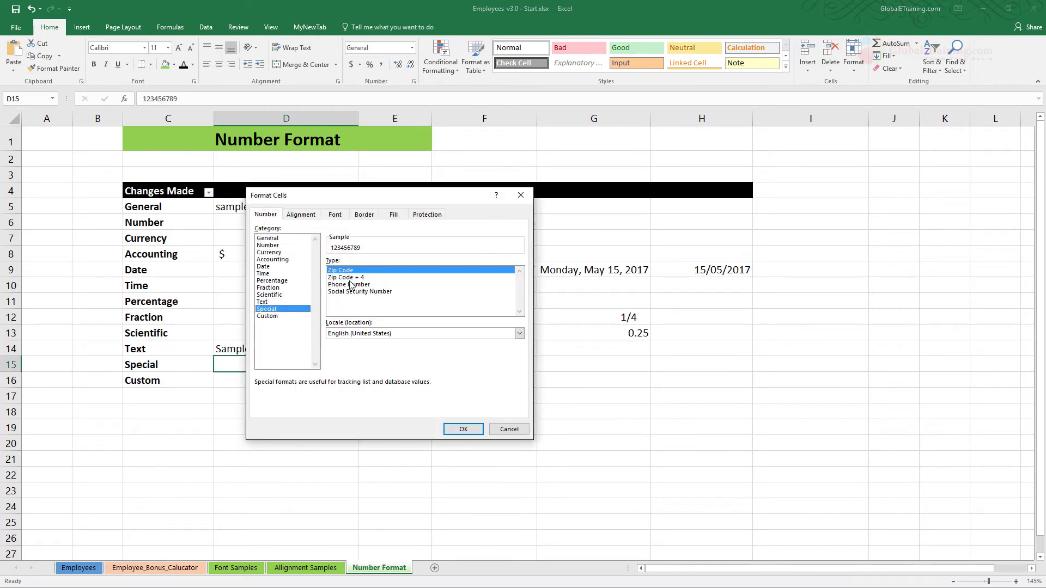
pyautogui.click(352, 292)
pyautogui.click(463, 429)
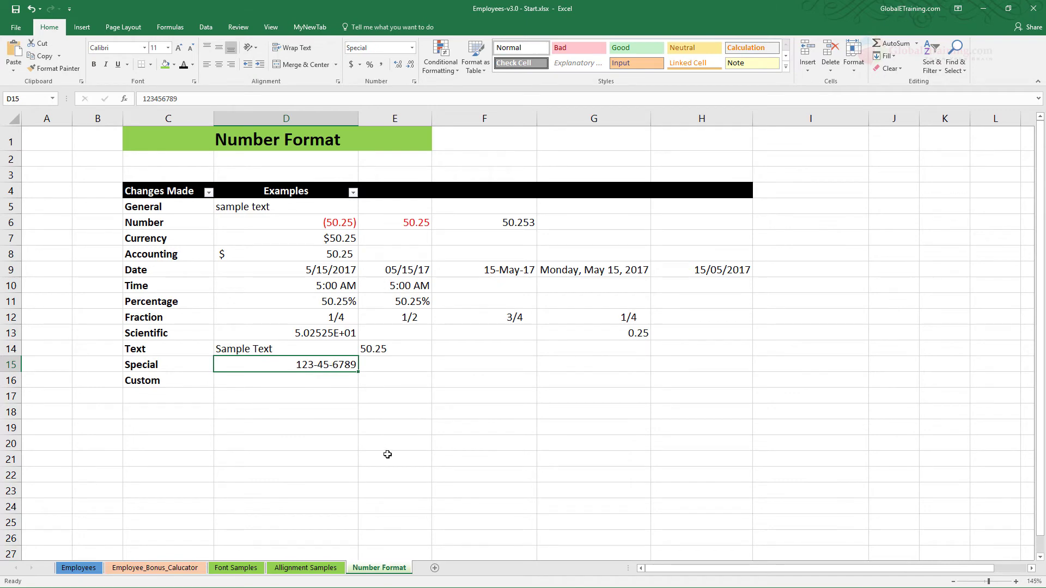
# Change the Special format type of D15 to Phone Number
pyautogui.rightClick(342, 365)
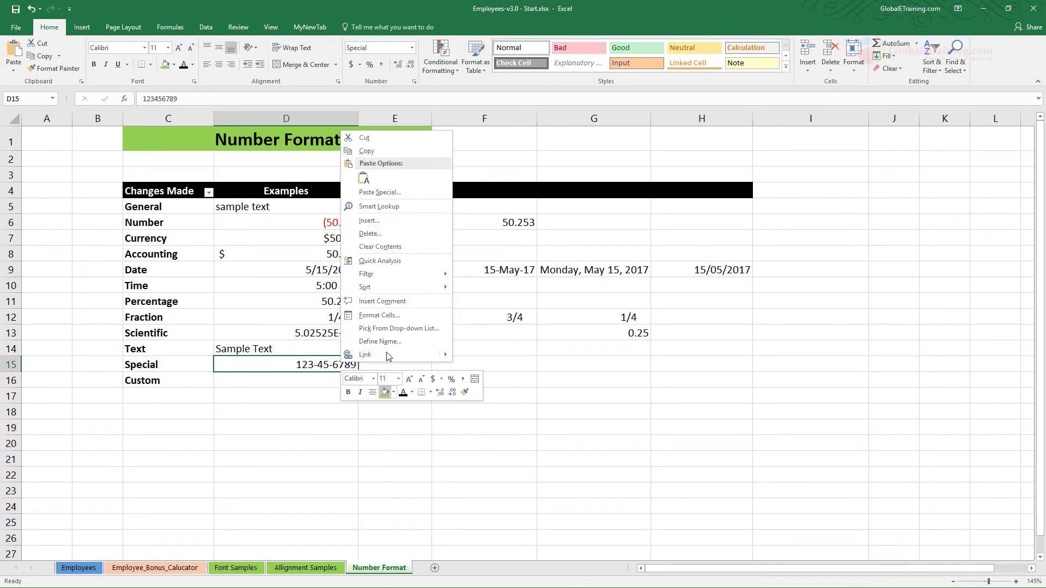
pyautogui.click(388, 322)
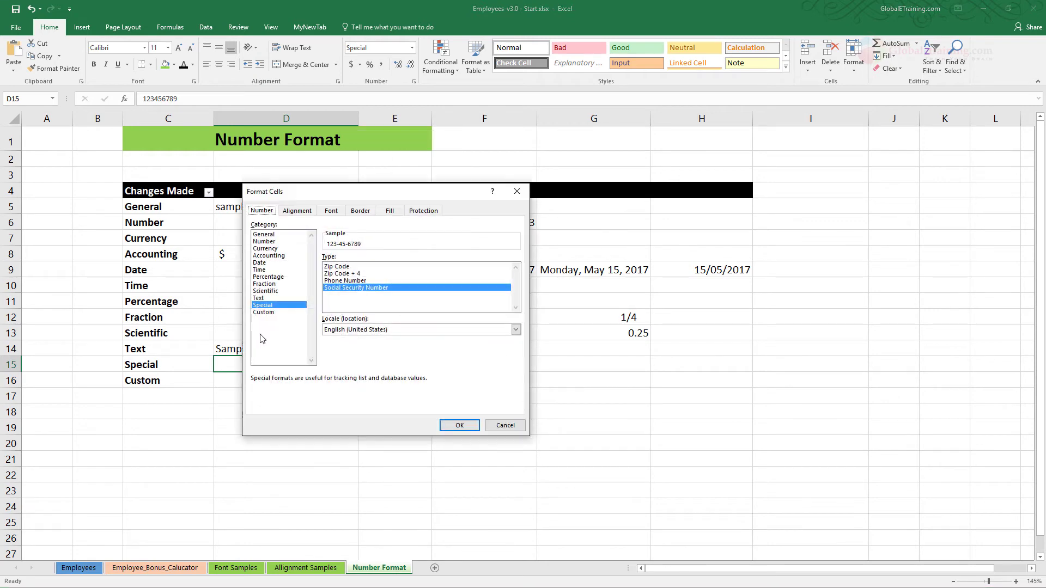
pyautogui.click(348, 281)
pyautogui.click(459, 426)
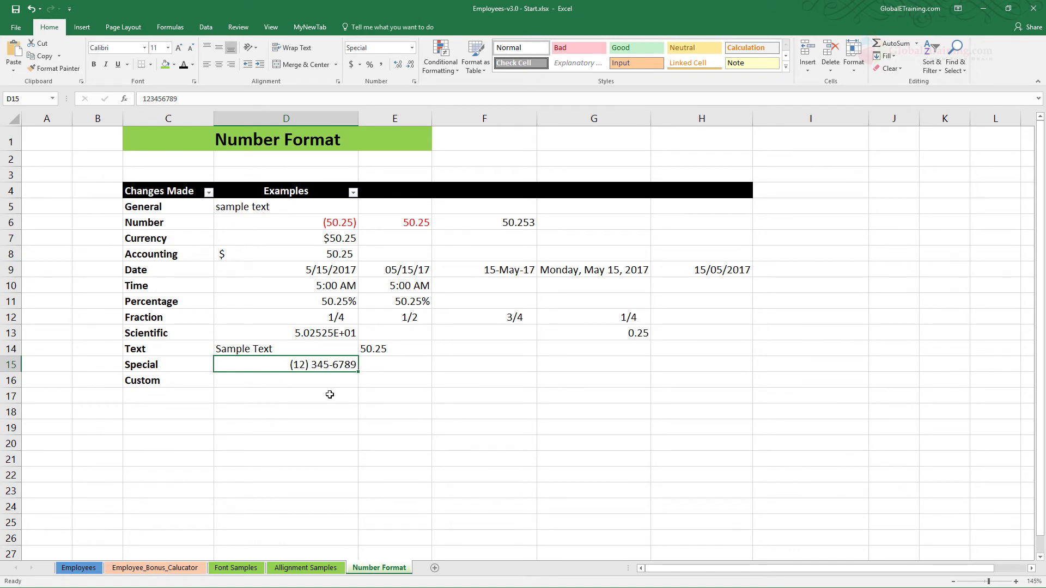
# Examine the Custom number format codes available for D16, the example cell for Custom, and close Format Cells without applying any
pyautogui.click(299, 397)
pyautogui.click(298, 385)
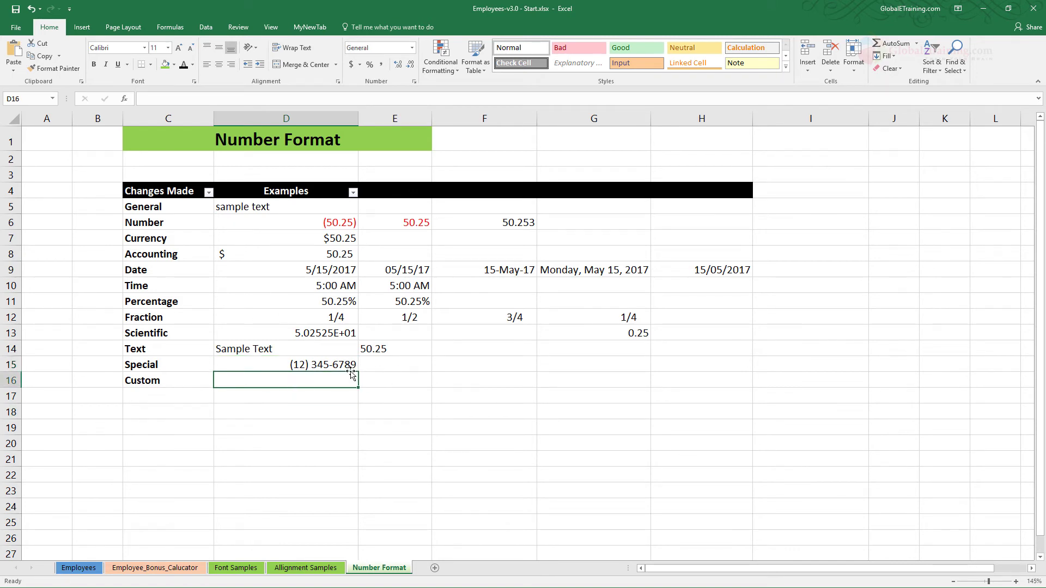
pyautogui.click(414, 82)
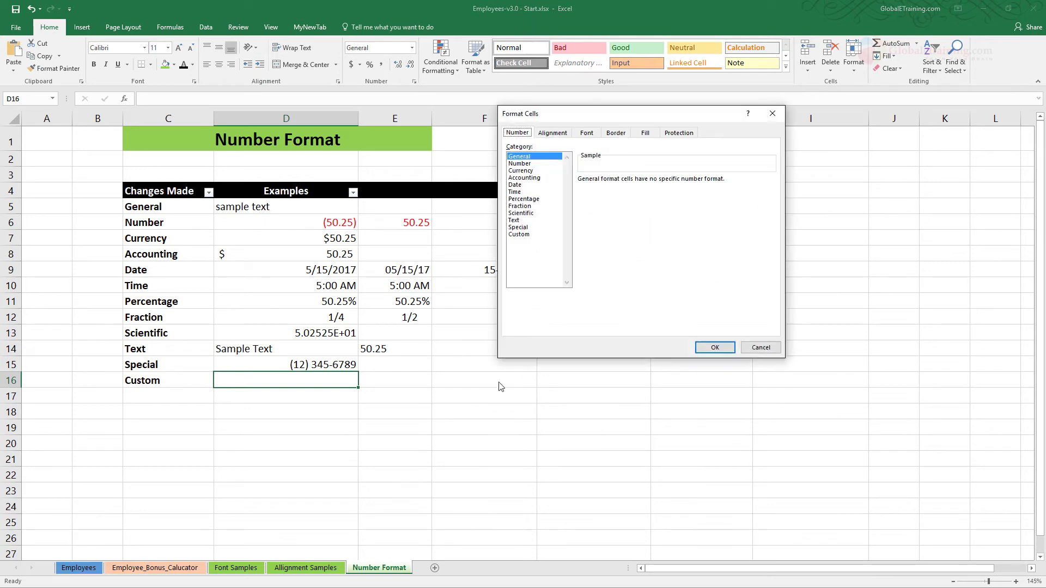
pyautogui.click(526, 235)
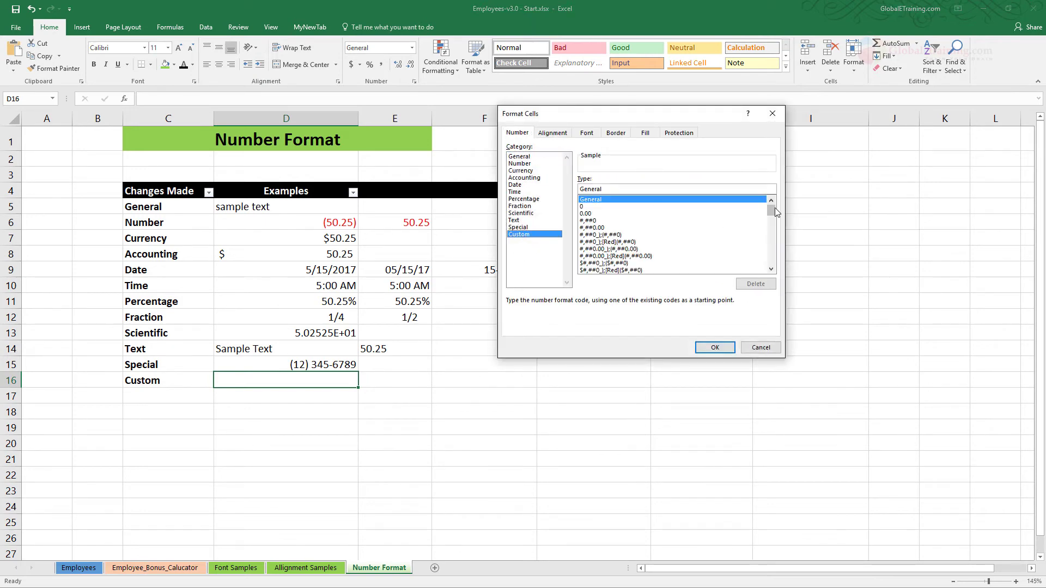
pyautogui.moveTo(777, 212)
pyautogui.mouseDown()
pyautogui.moveTo(780, 267)
pyautogui.moveTo(777, 206)
pyautogui.mouseUp()
pyautogui.moveTo(775, 209); pyautogui.dragTo(778, 230)
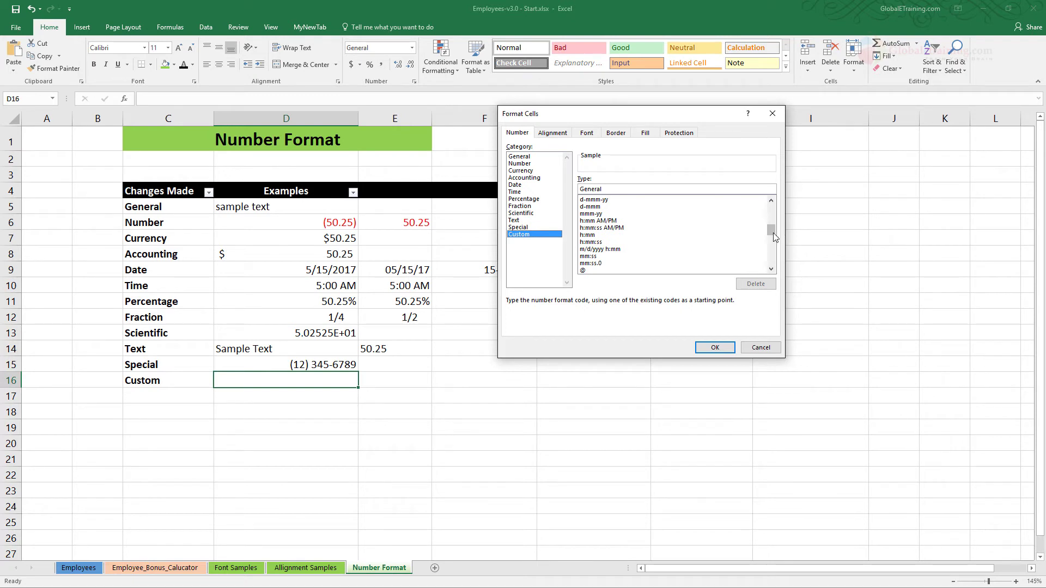
pyautogui.scroll(-1, 773, 230)
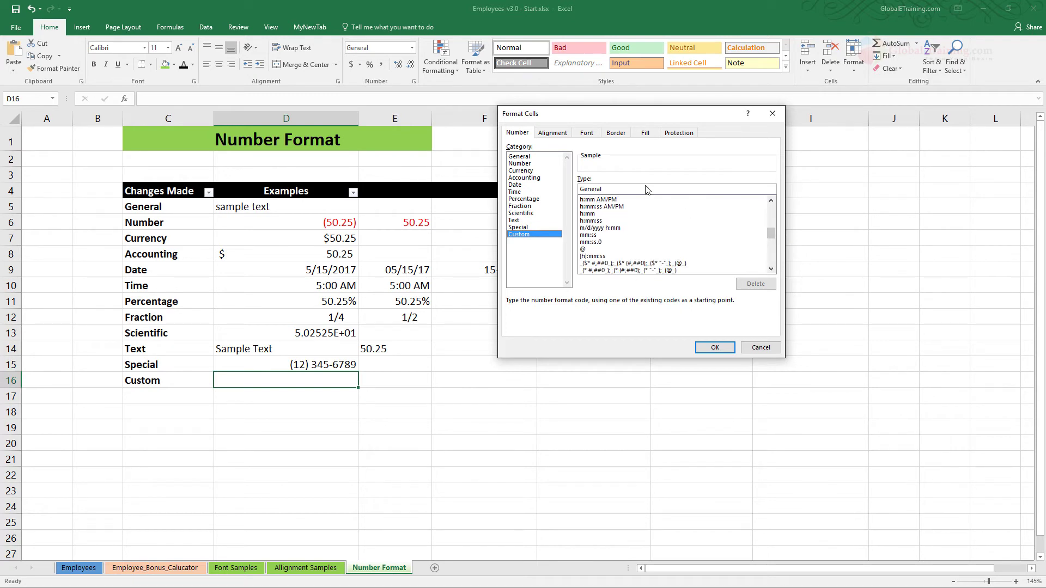
pyautogui.moveTo(771, 233); pyautogui.dragTo(776, 245)
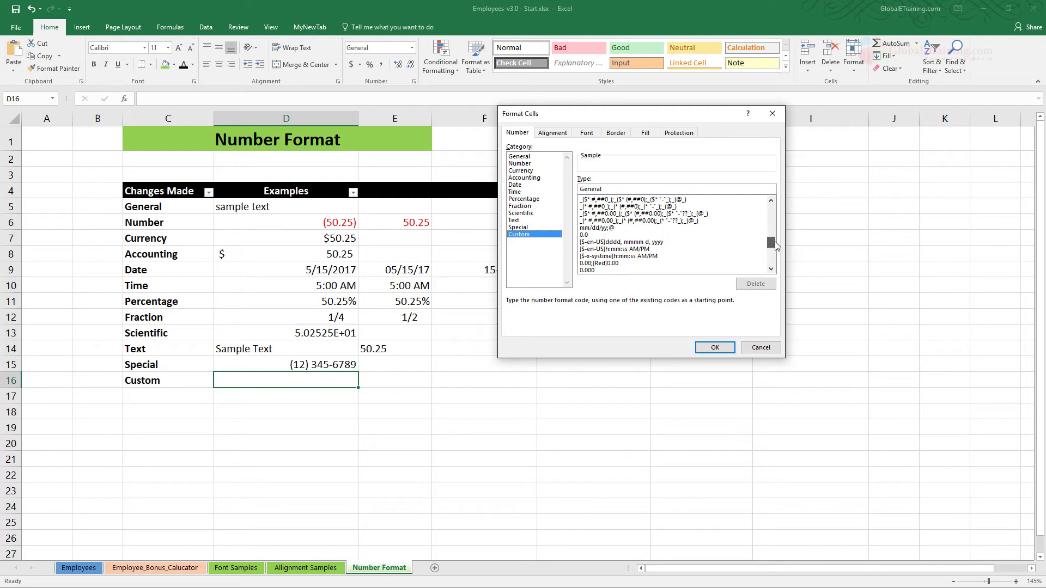
pyautogui.click(761, 348)
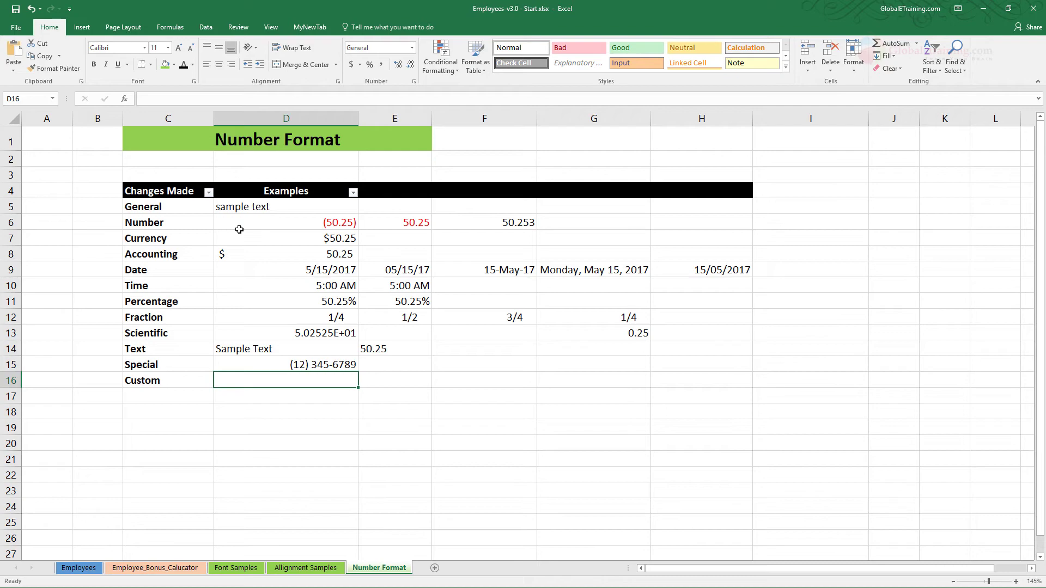
# Switch to the Employees sheet
pyautogui.click(87, 568)
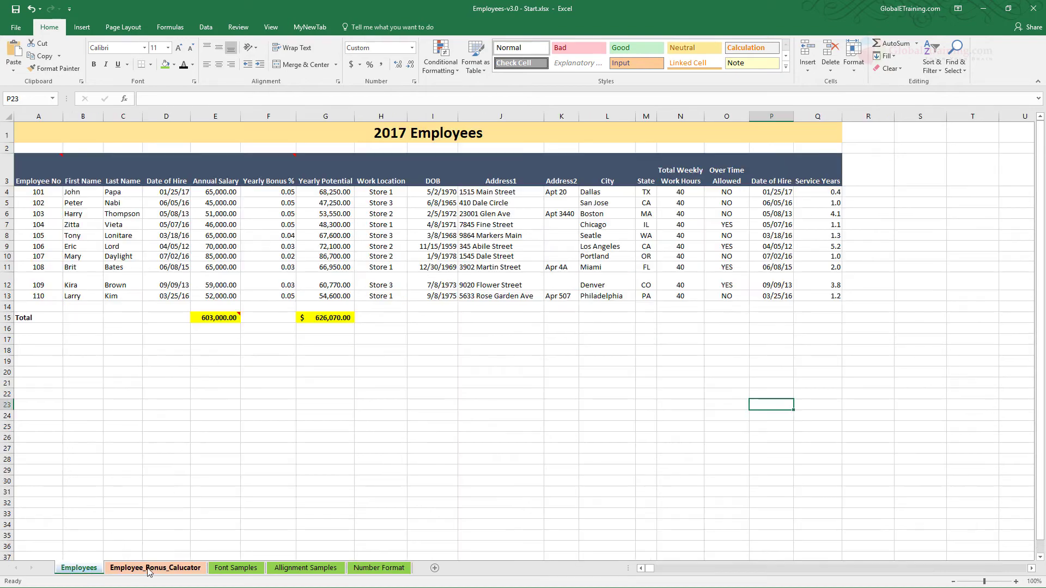
pyautogui.click(149, 569)
pyautogui.click(82, 568)
# Format the Date of Hire values in D4:D13 with the date type *3/14/2012
pyautogui.moveTo(180, 194); pyautogui.dragTo(176, 286)
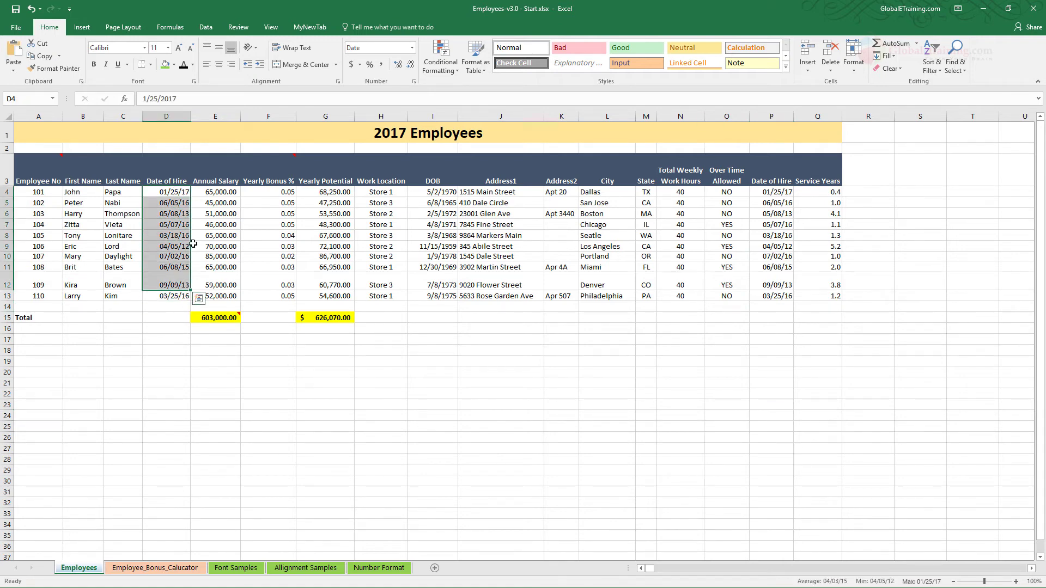
pyautogui.click(179, 193)
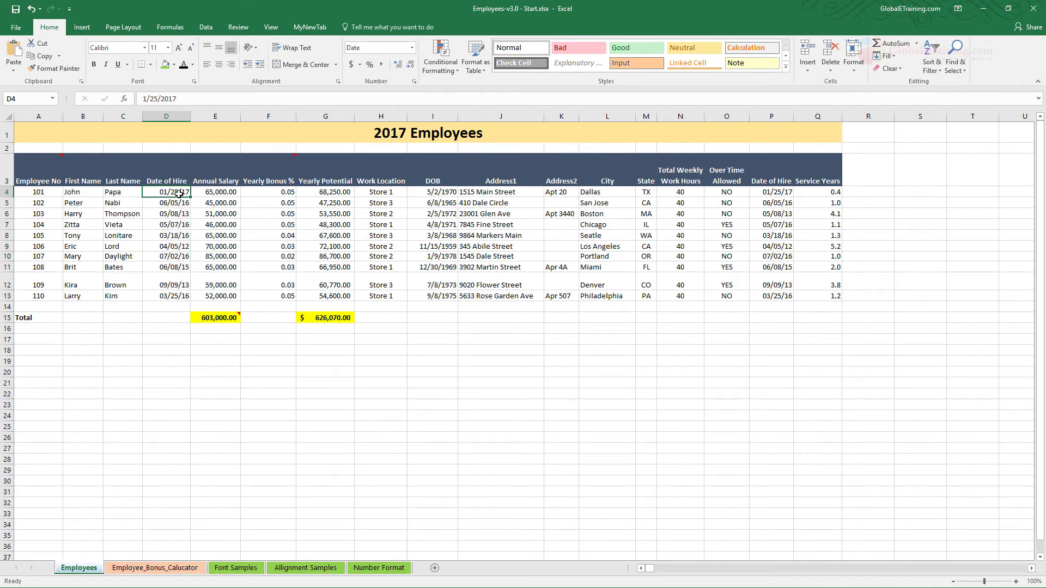
pyautogui.moveTo(179, 194); pyautogui.dragTo(183, 297)
pyautogui.rightClick(184, 297)
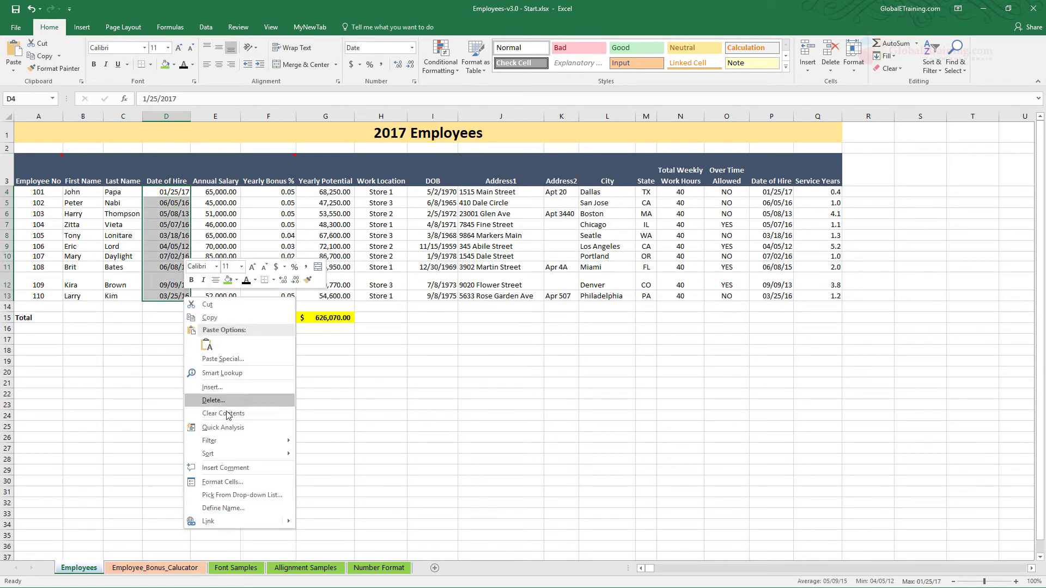
pyautogui.click(222, 482)
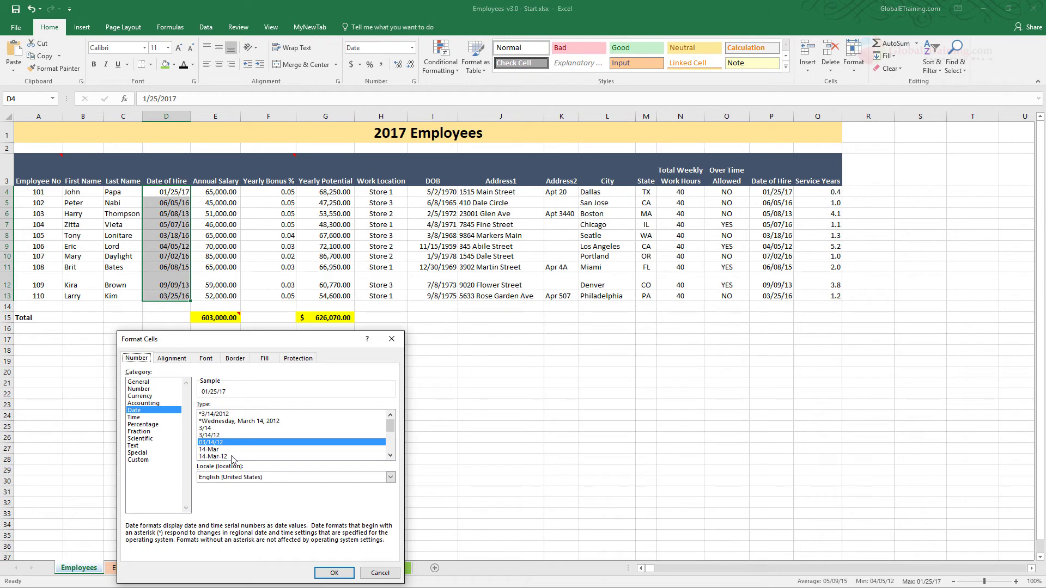
pyautogui.click(390, 456)
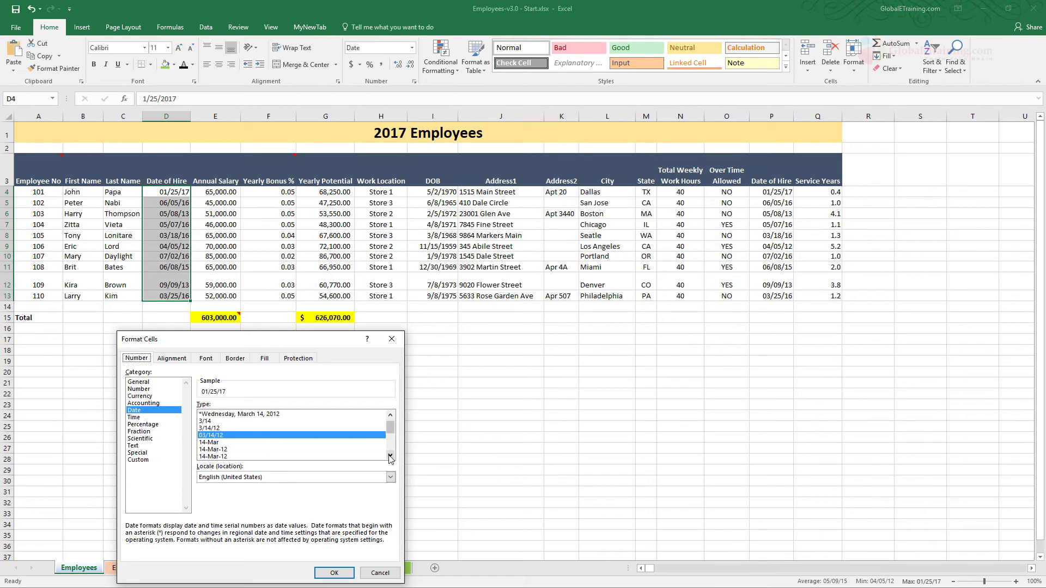
pyautogui.click(391, 456)
pyautogui.click(390, 457)
pyautogui.click(390, 456)
pyautogui.click(390, 456)
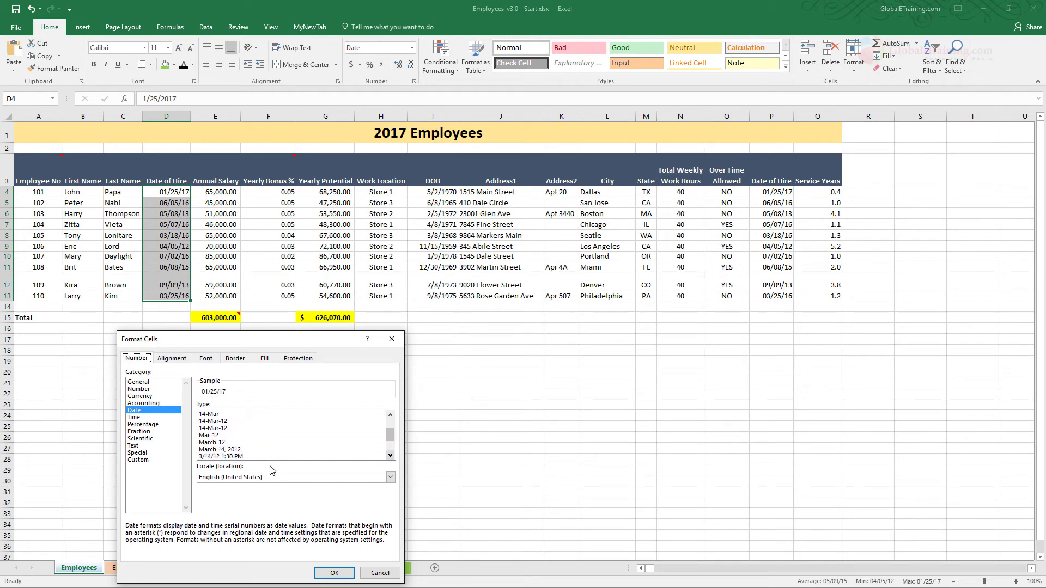
pyautogui.moveTo(392, 434); pyautogui.dragTo(398, 431)
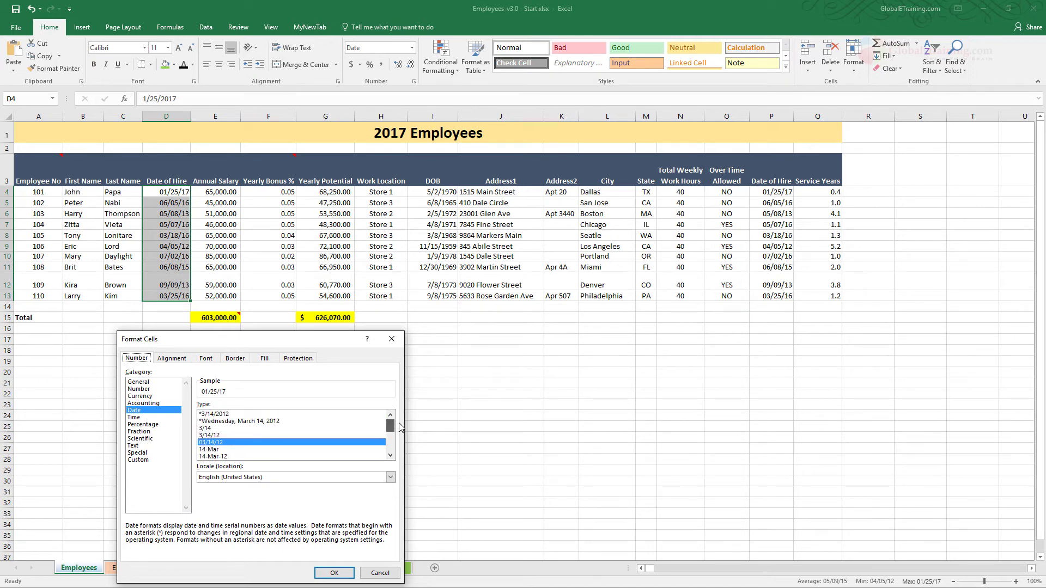
pyautogui.click(213, 414)
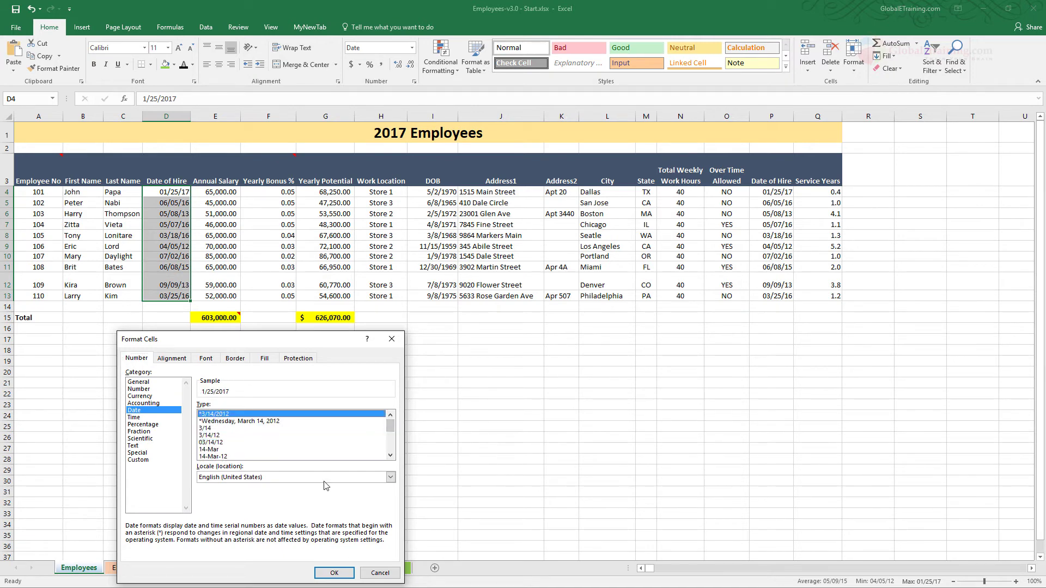
pyautogui.click(334, 574)
# Format the Annual Salary values in E4:E13 as Currency with the $ symbol and two decimal places
pyautogui.click(221, 281)
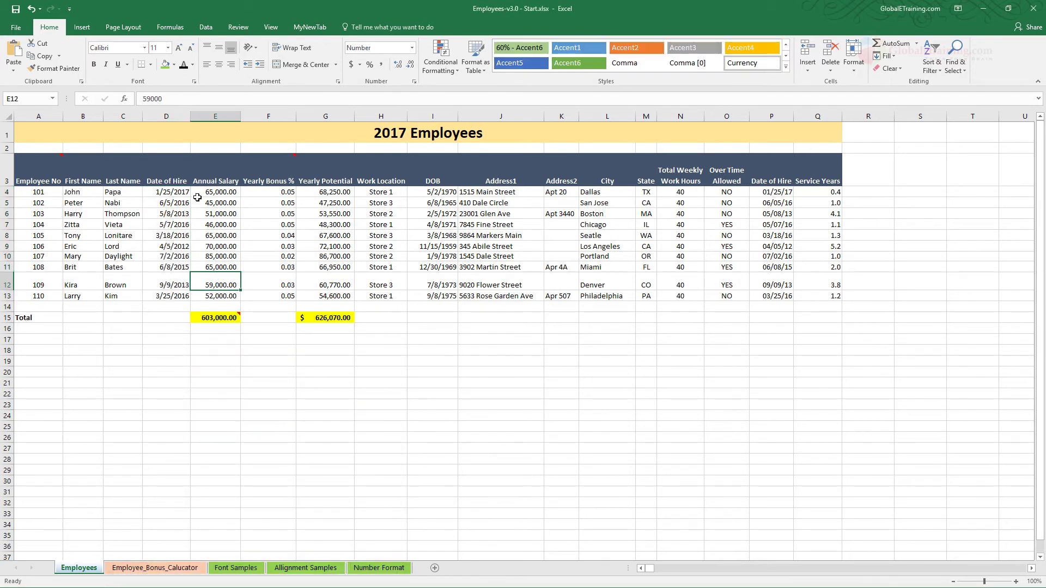
pyautogui.moveTo(223, 192); pyautogui.dragTo(231, 295)
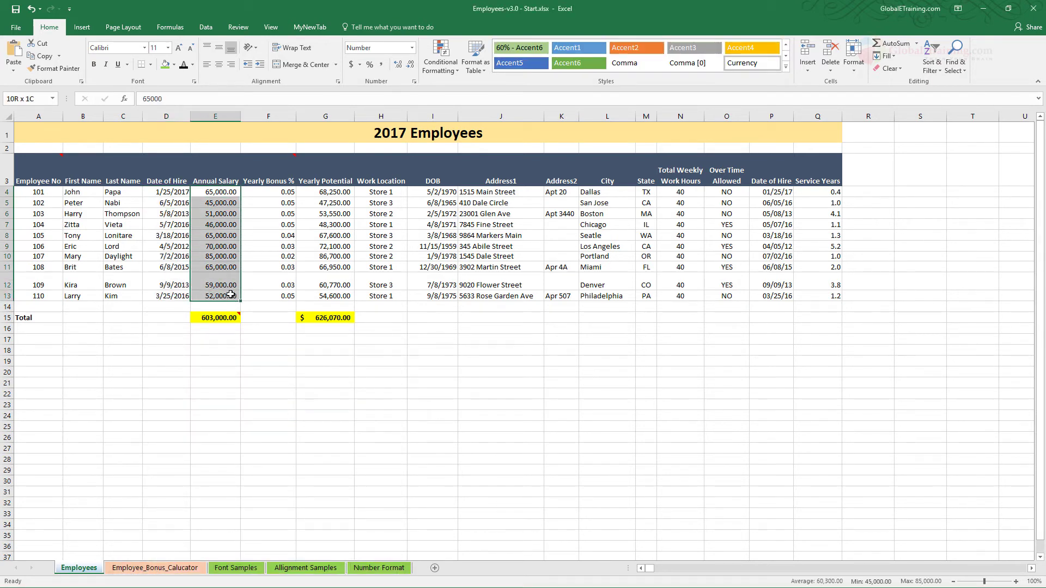
pyautogui.rightClick(225, 226)
pyautogui.click(256, 435)
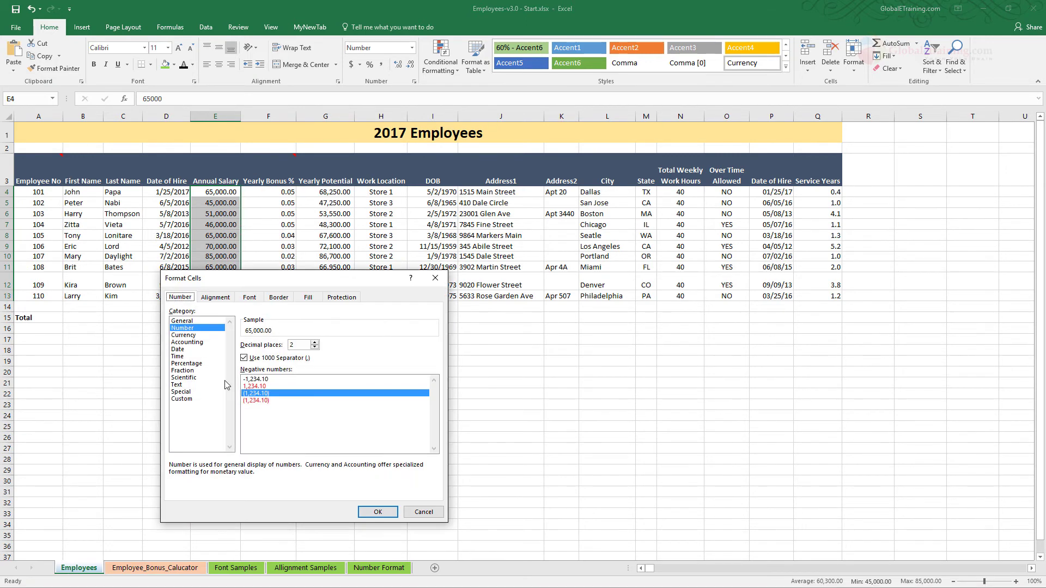
pyautogui.click(184, 335)
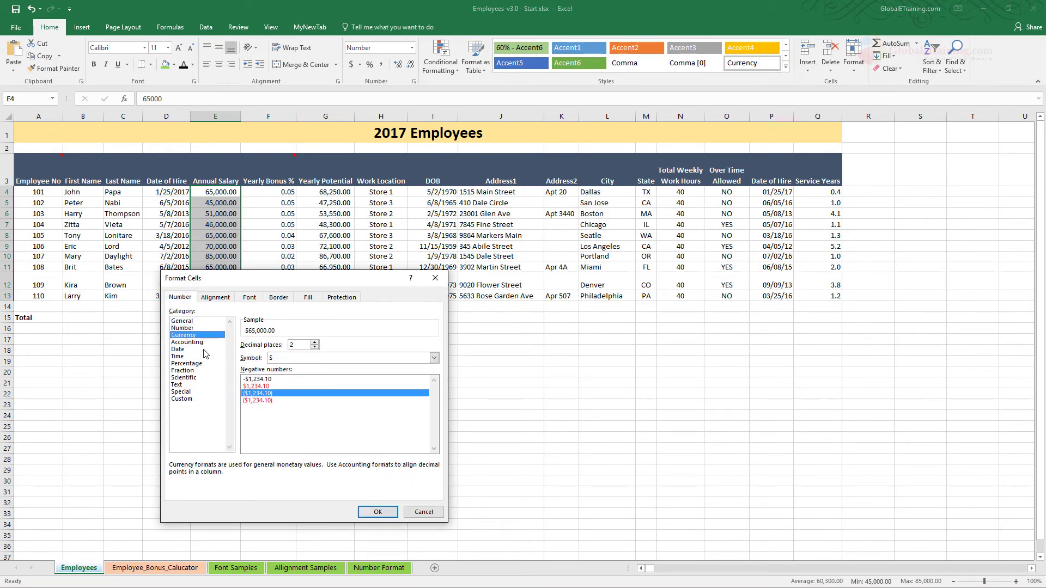
pyautogui.click(378, 512)
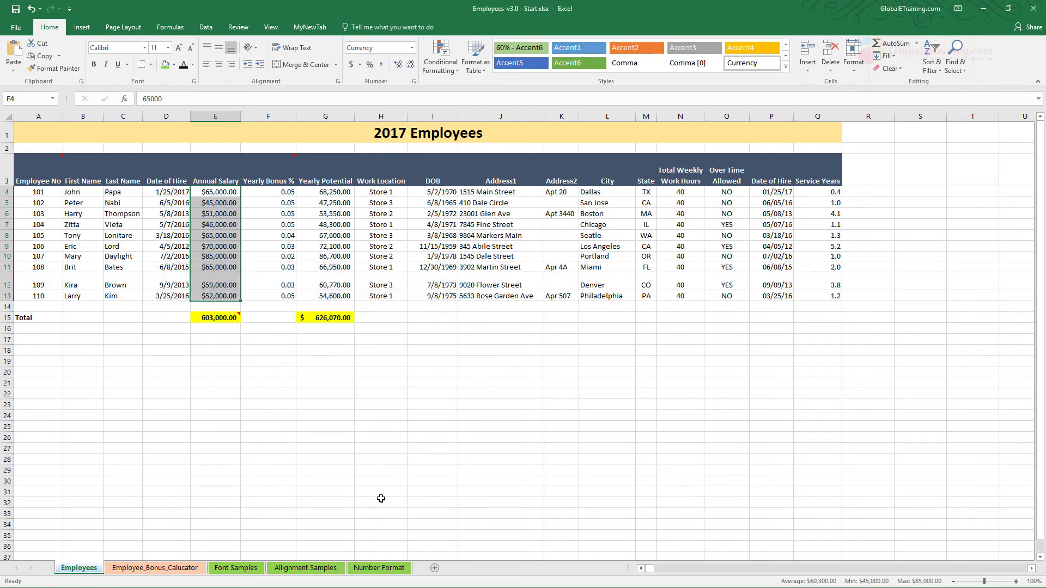
# Widen the Annual Salary column and apply the Accounting format with the $ symbol to E4:E13
pyautogui.moveTo(240, 116); pyautogui.dragTo(259, 116)
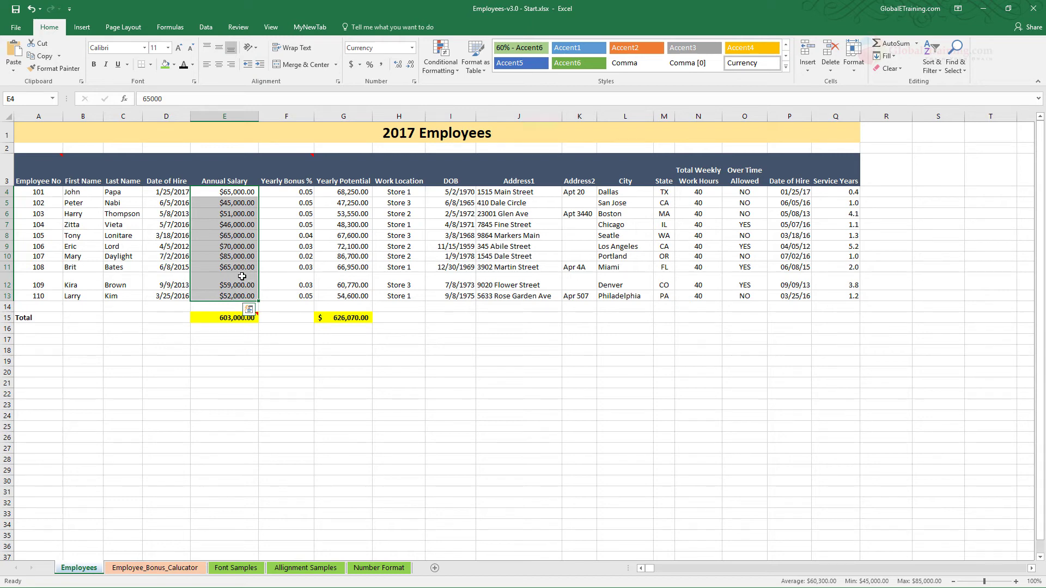
pyautogui.click(351, 66)
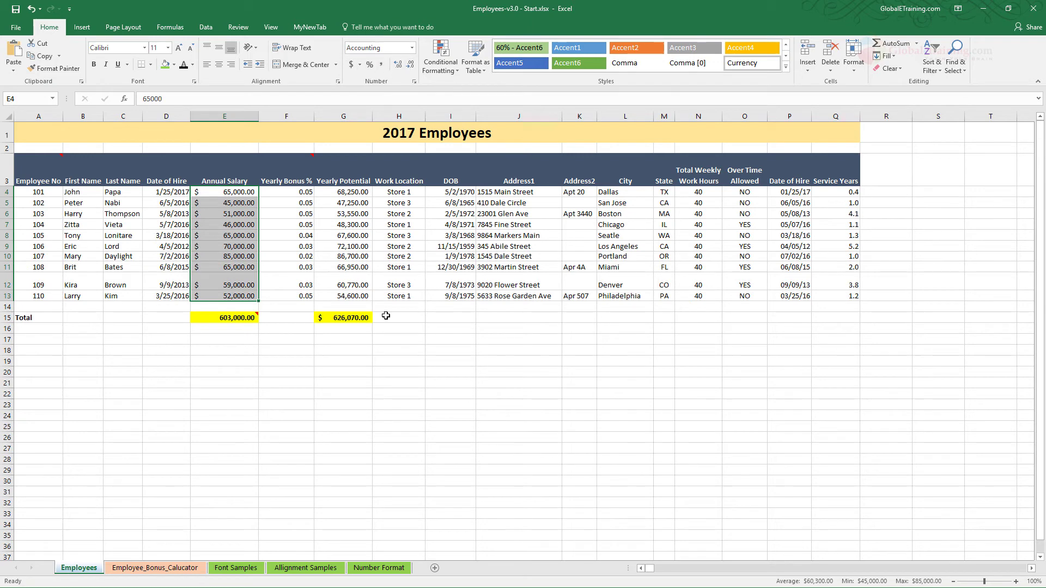
pyautogui.click(338, 267)
# Format the Yearly Bonus % values in F4:F13 as whole percentages and center them horizontally
pyautogui.moveTo(305, 192); pyautogui.dragTo(304, 296)
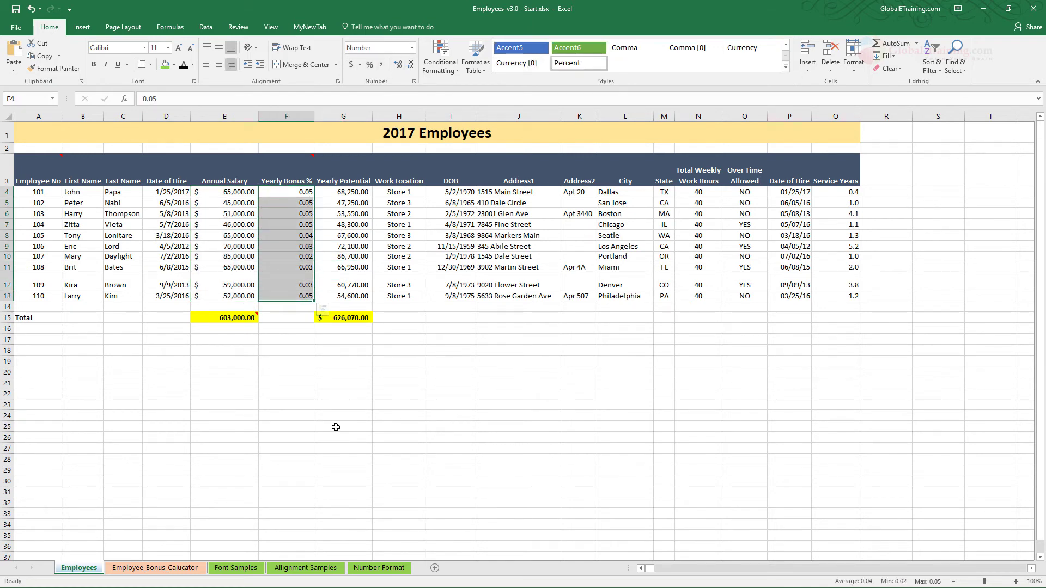
pyautogui.click(370, 64)
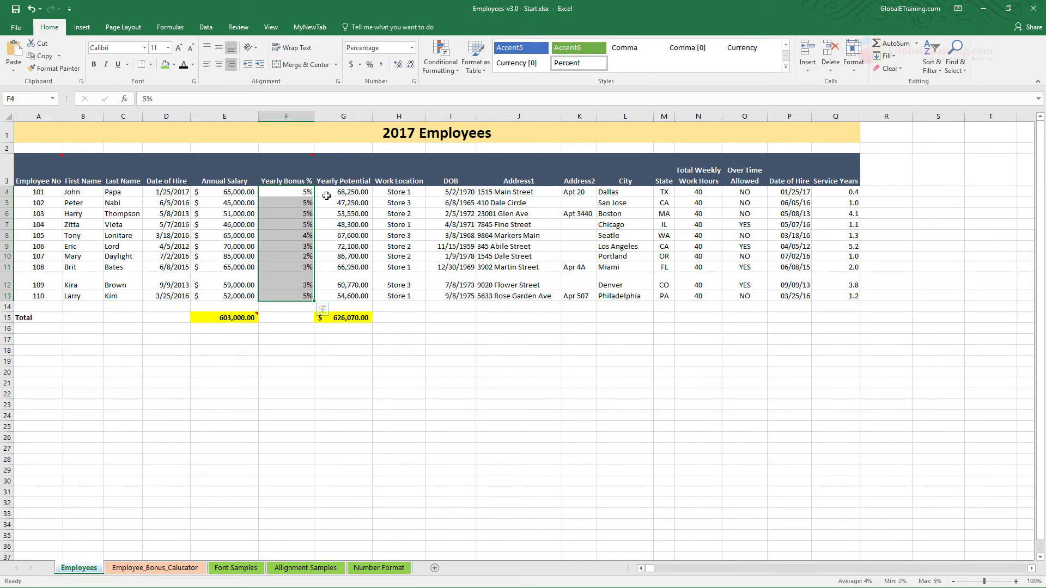
pyautogui.click(343, 212)
pyautogui.moveTo(304, 192); pyautogui.dragTo(304, 297)
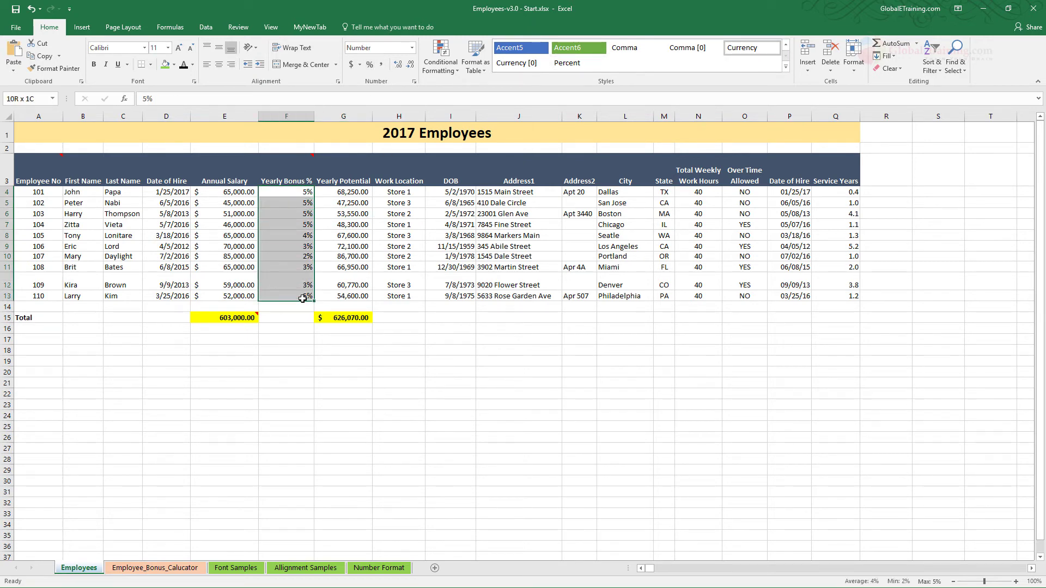
pyautogui.click(219, 64)
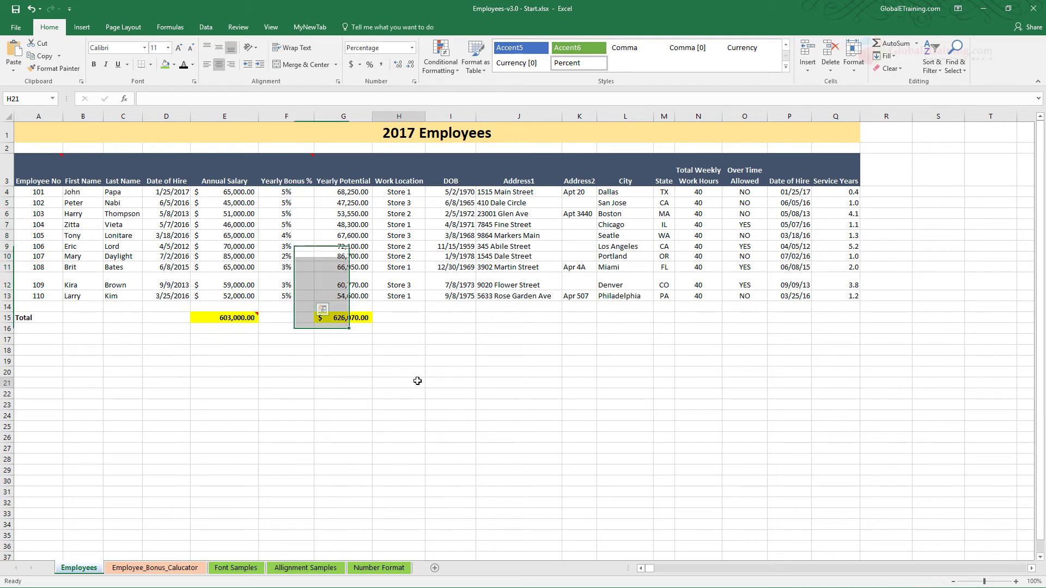
pyautogui.click(399, 383)
# Apply the Accounting format with the $ symbol to the Yearly Potential values in G4:G13
pyautogui.moveTo(360, 192); pyautogui.dragTo(349, 295)
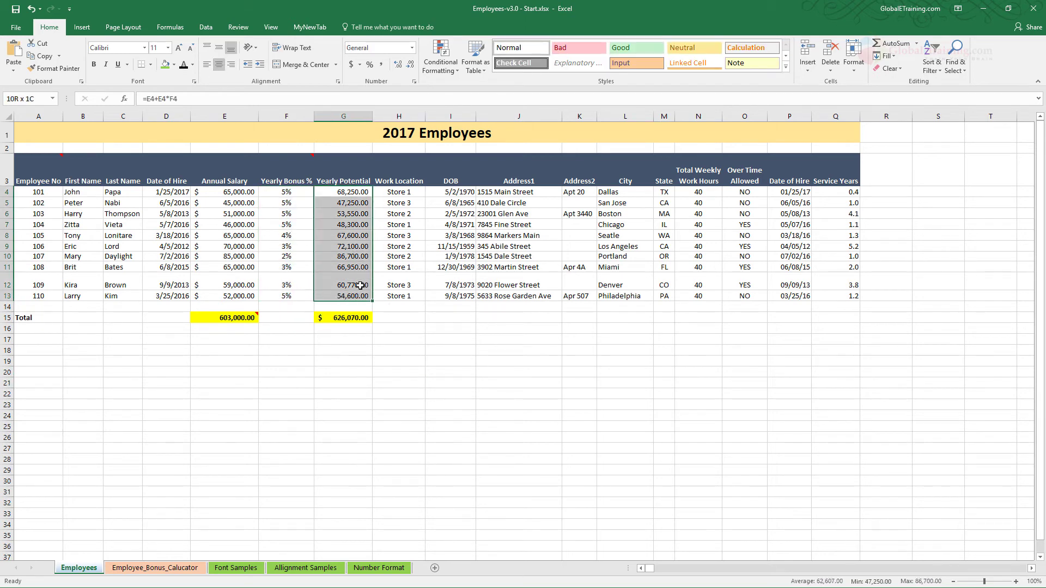
pyautogui.click(351, 65)
pyautogui.click(457, 392)
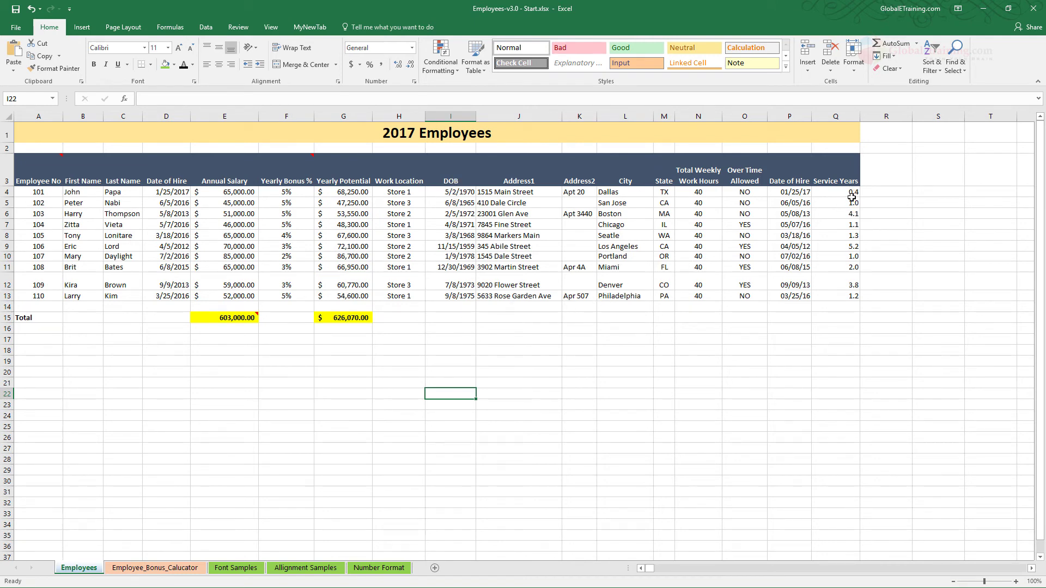
# Set the Service Years values in Q4:Q13 to display two decimal places
pyautogui.moveTo(853, 299); pyautogui.dragTo(850, 191)
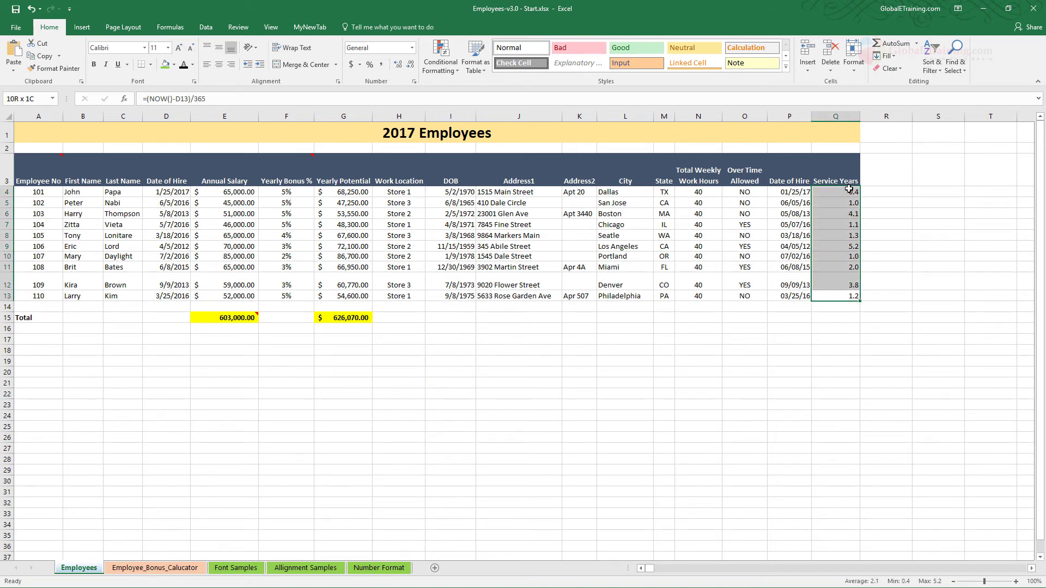
pyautogui.click(410, 65)
pyautogui.click(398, 67)
pyautogui.click(398, 68)
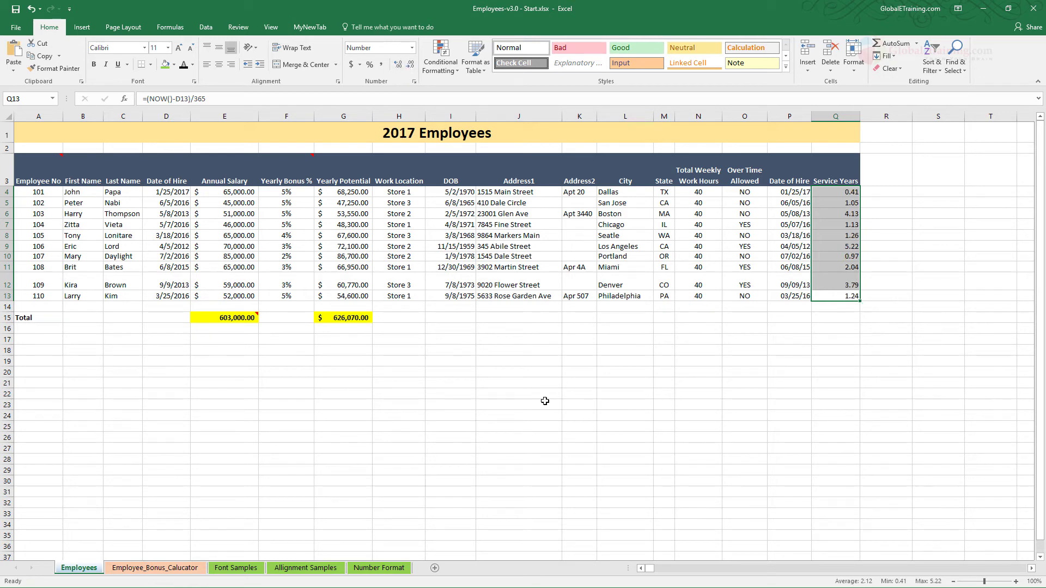
# In the total row, apply the Accounting format with the $ symbol to the salary total in E15 and center the Total label in A15
pyautogui.click(232, 318)
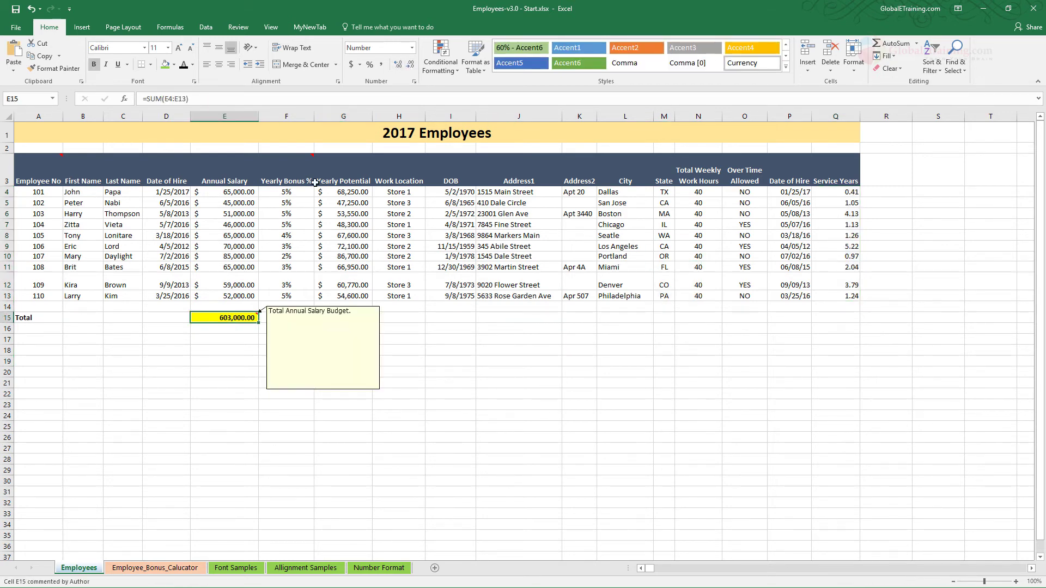
pyautogui.click(353, 66)
pyautogui.click(340, 319)
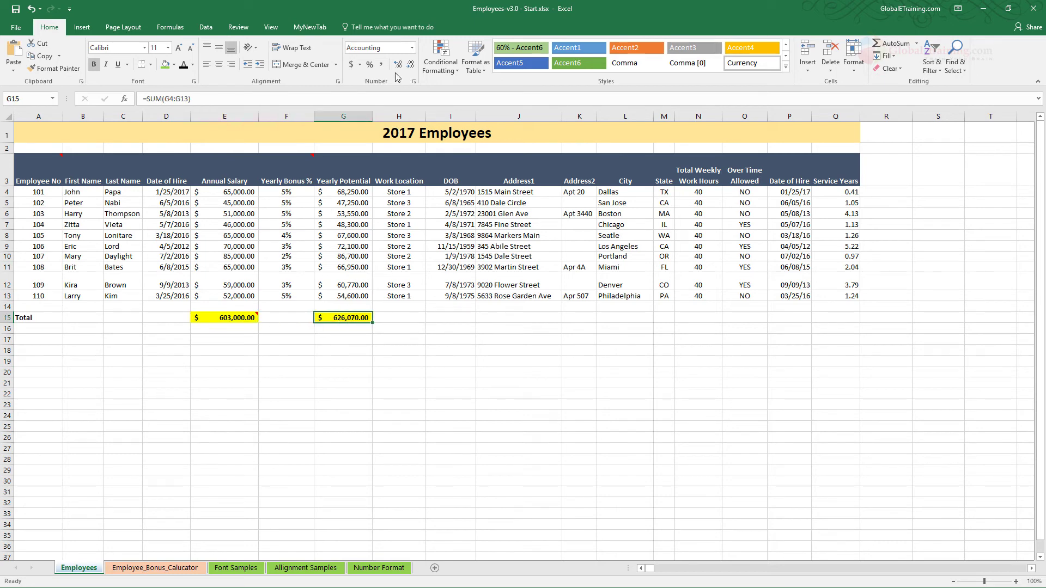
pyautogui.click(448, 403)
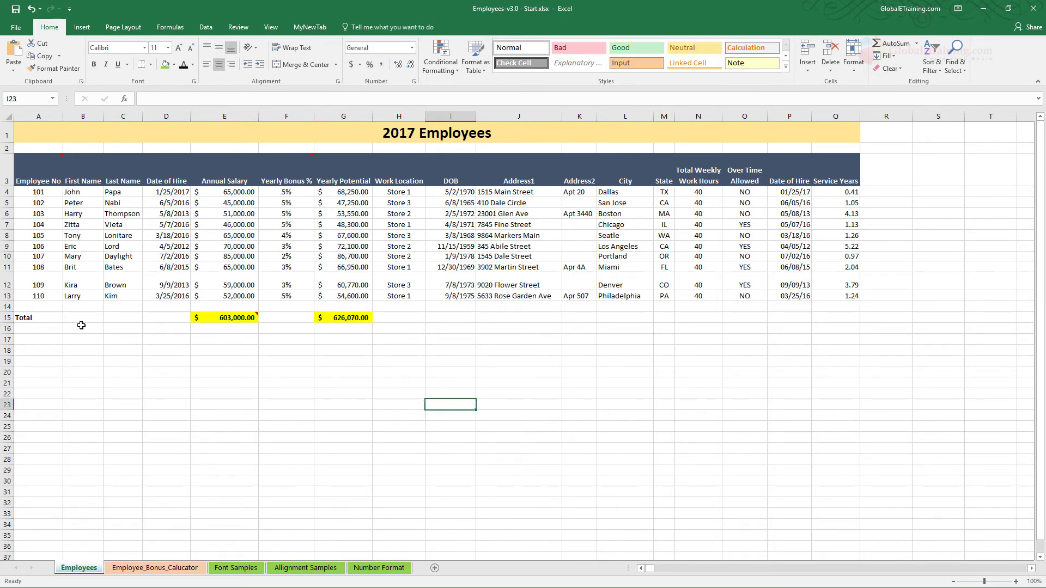
pyautogui.click(45, 318)
pyautogui.click(218, 64)
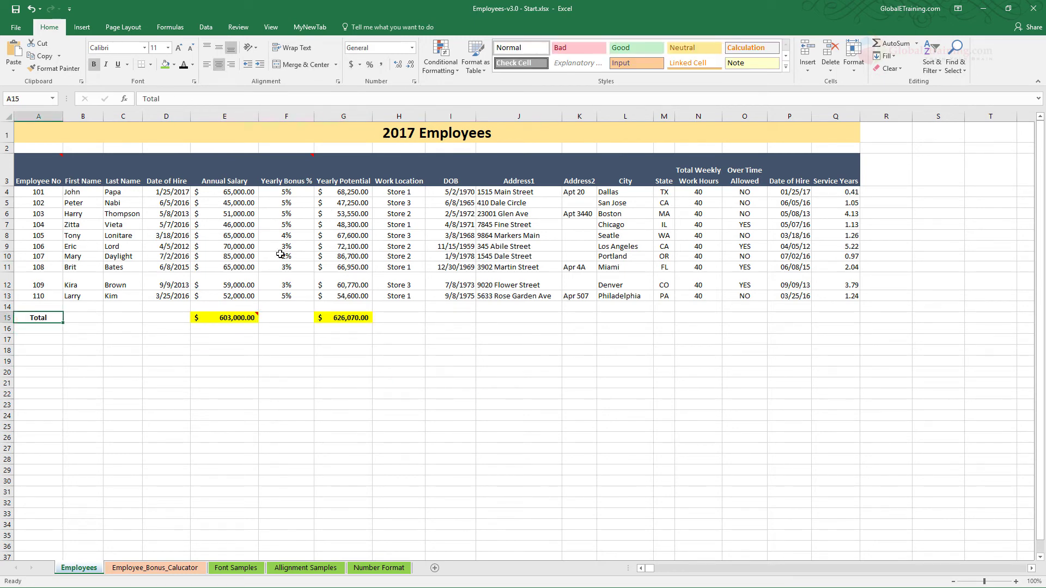
# On the Employee_Bonus_Calucator sheet, apply the Accounting format with the $ symbol to Company Profit in F3 and widen column F to fit
pyautogui.click(346, 369)
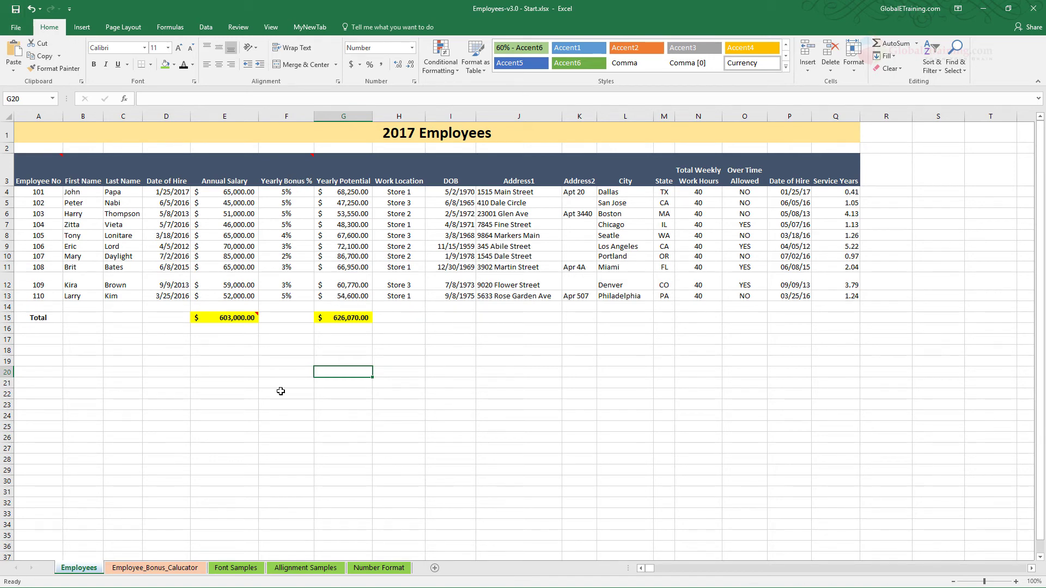
pyautogui.click(156, 569)
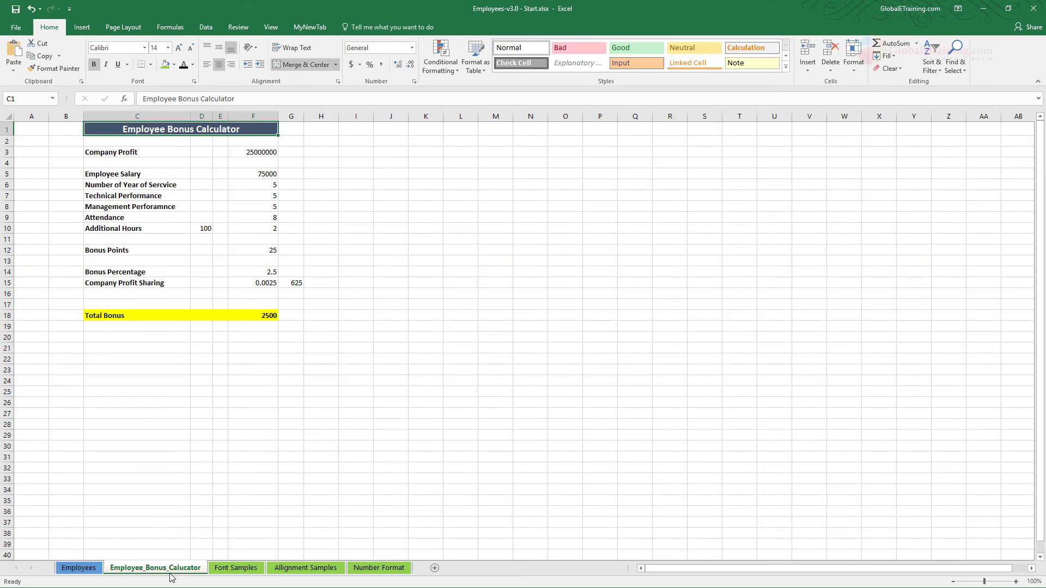
pyautogui.click(276, 149)
pyautogui.click(351, 65)
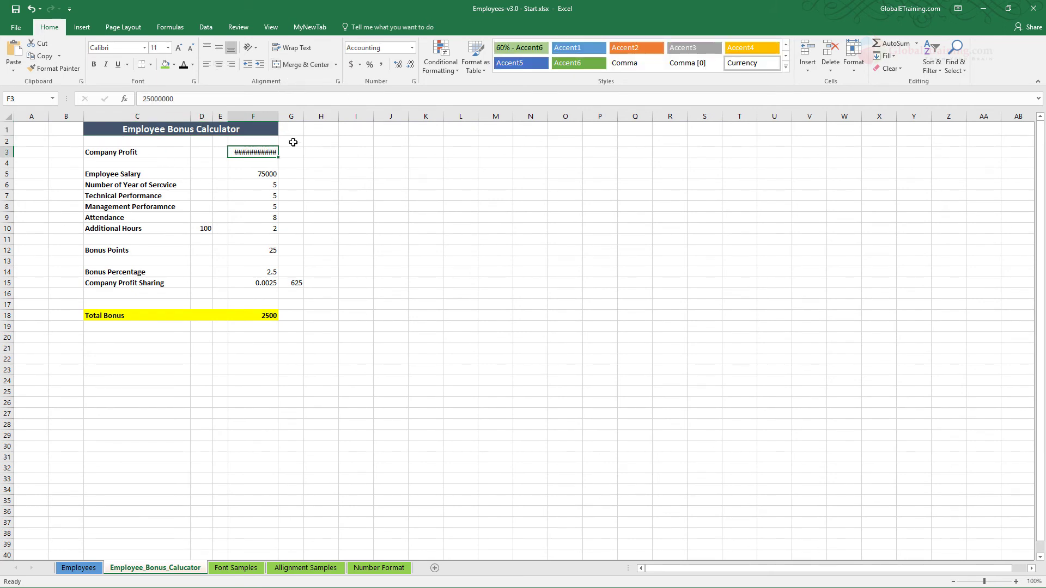
pyautogui.moveTo(278, 116); pyautogui.dragTo(299, 116)
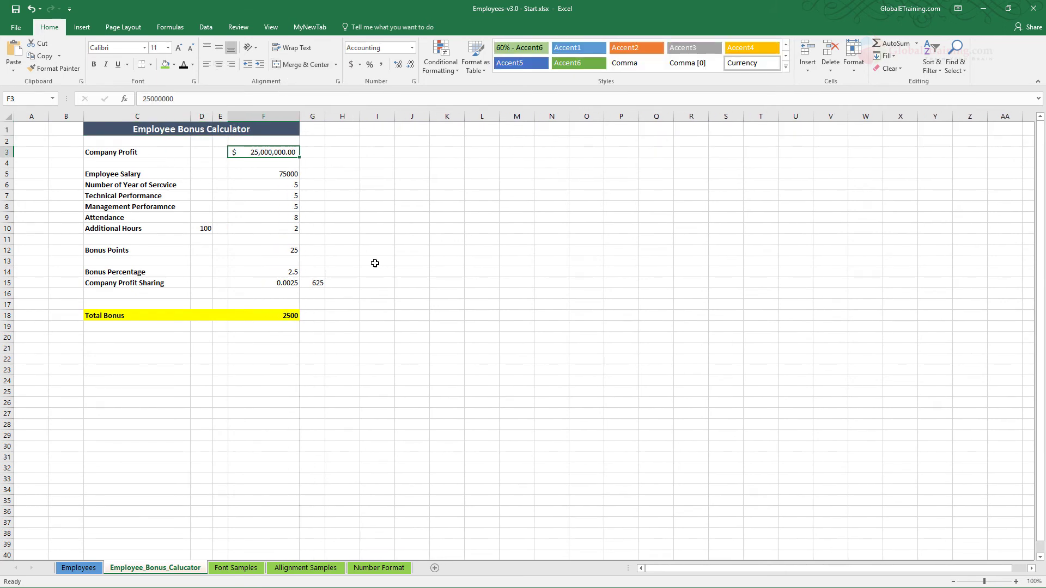
# Apply the Accounting format with the $ symbol to the Employee Salary value in F5
pyautogui.click(258, 174)
pyautogui.click(352, 64)
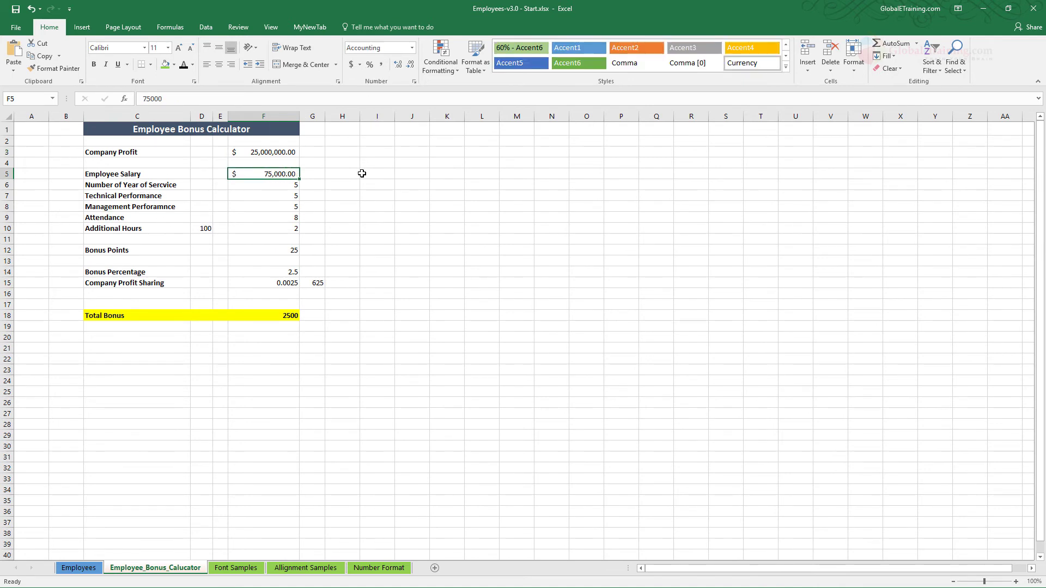
pyautogui.click(363, 172)
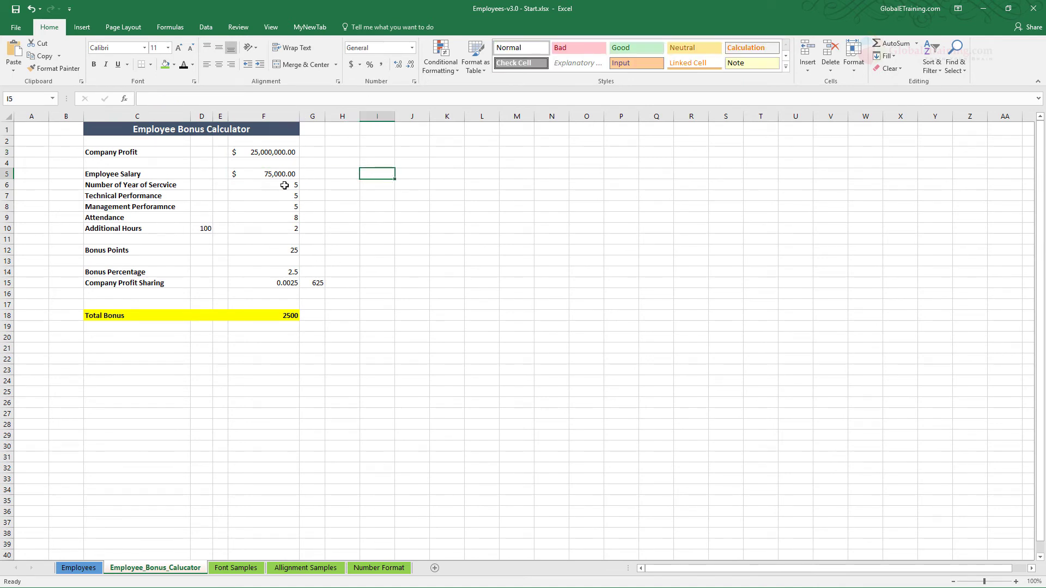
pyautogui.moveTo(284, 186); pyautogui.dragTo(287, 250)
pyautogui.click(363, 240)
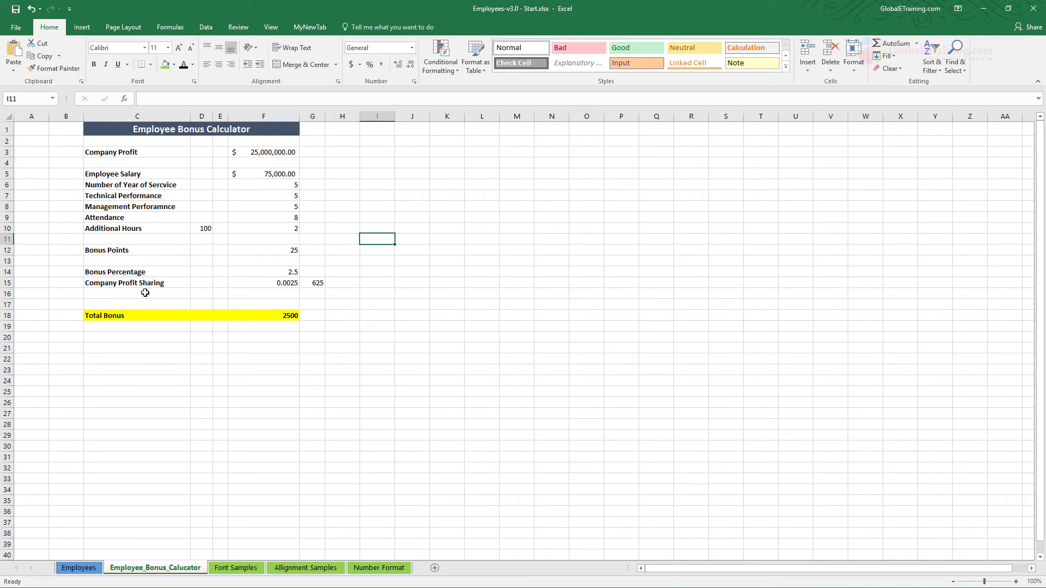
# Format the Company Profit Sharing value in F15 as a percentage with four decimal places
pyautogui.click(263, 282)
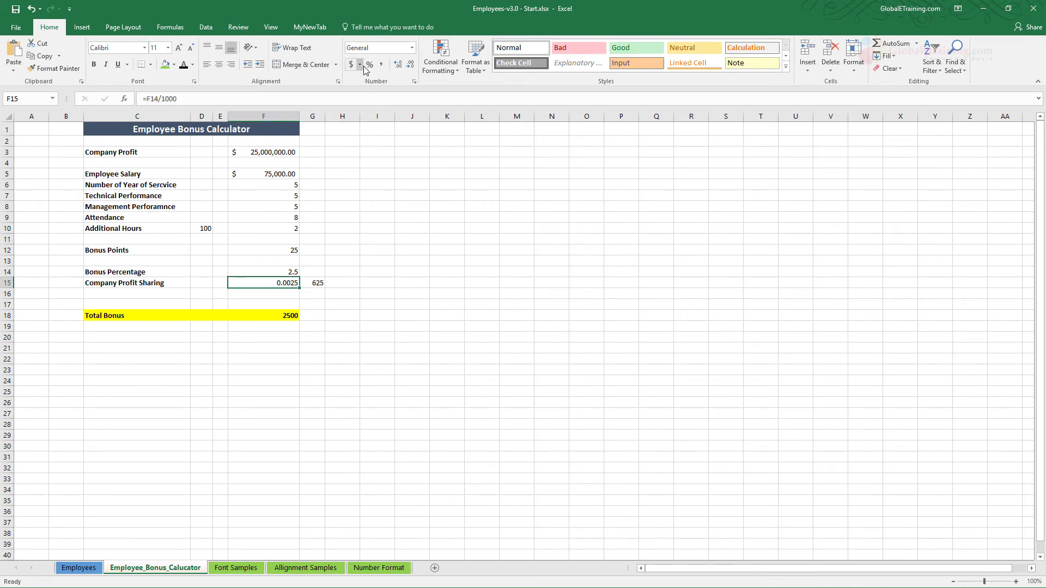
pyautogui.click(369, 65)
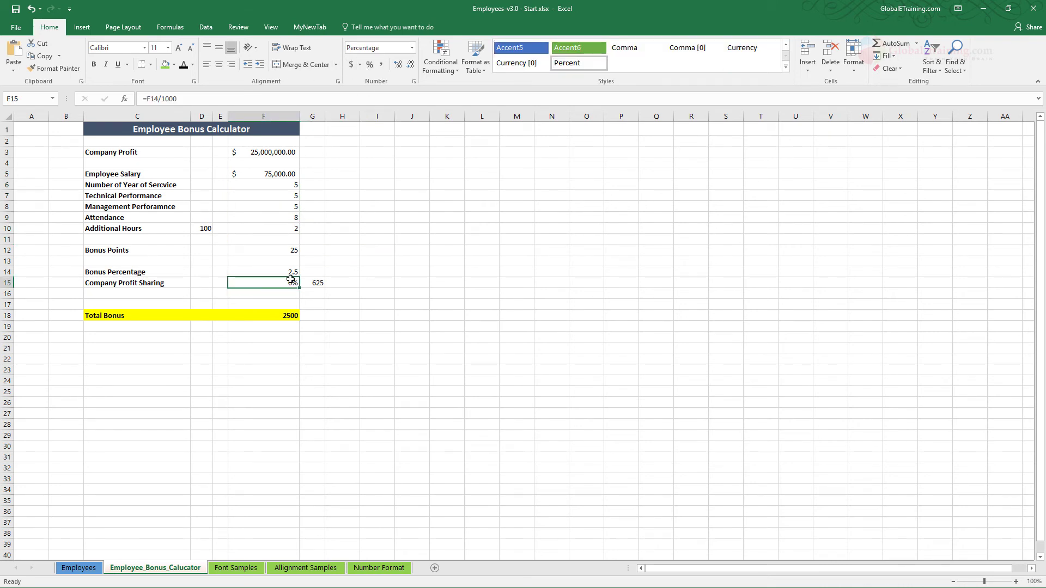
pyautogui.click(369, 303)
pyautogui.rightClick(292, 284)
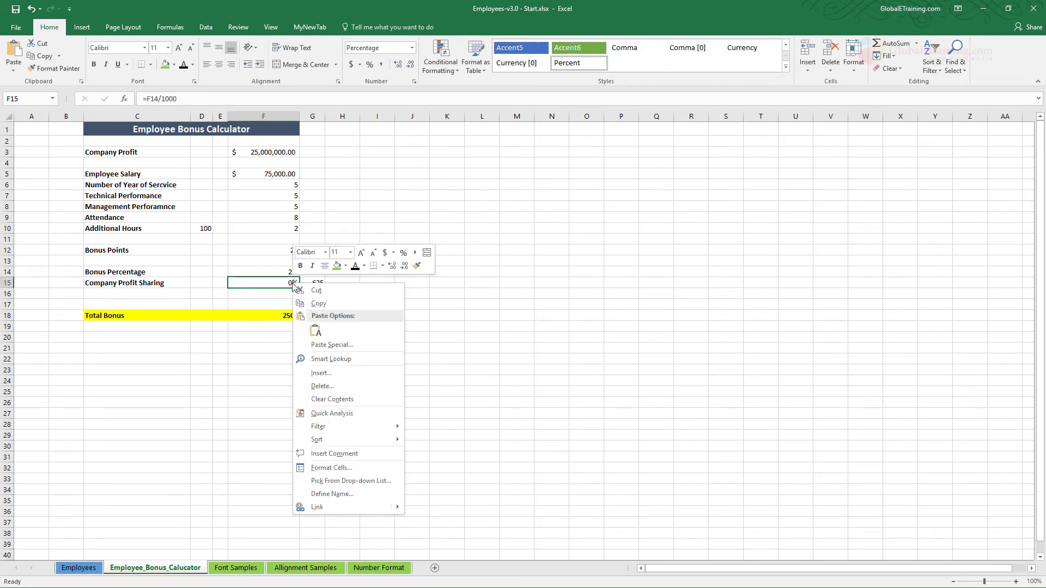
pyautogui.click(361, 469)
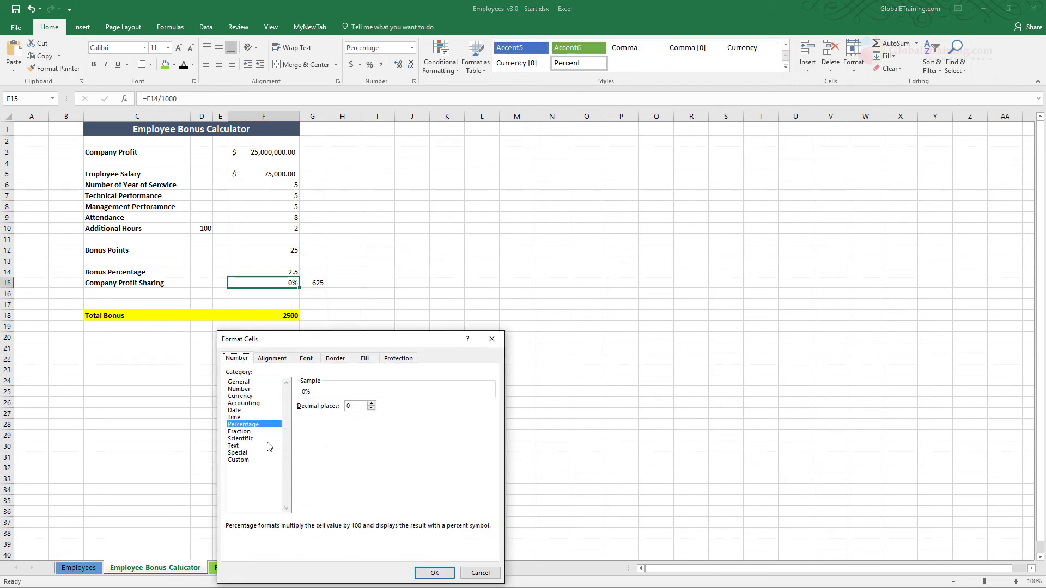
pyautogui.click(372, 404)
pyautogui.click(434, 572)
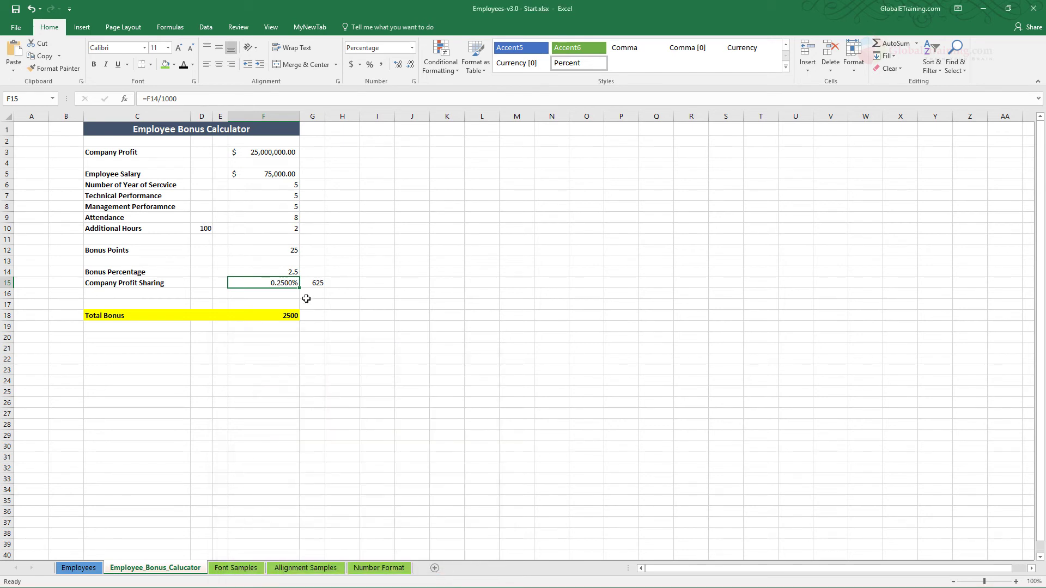
pyautogui.click(442, 347)
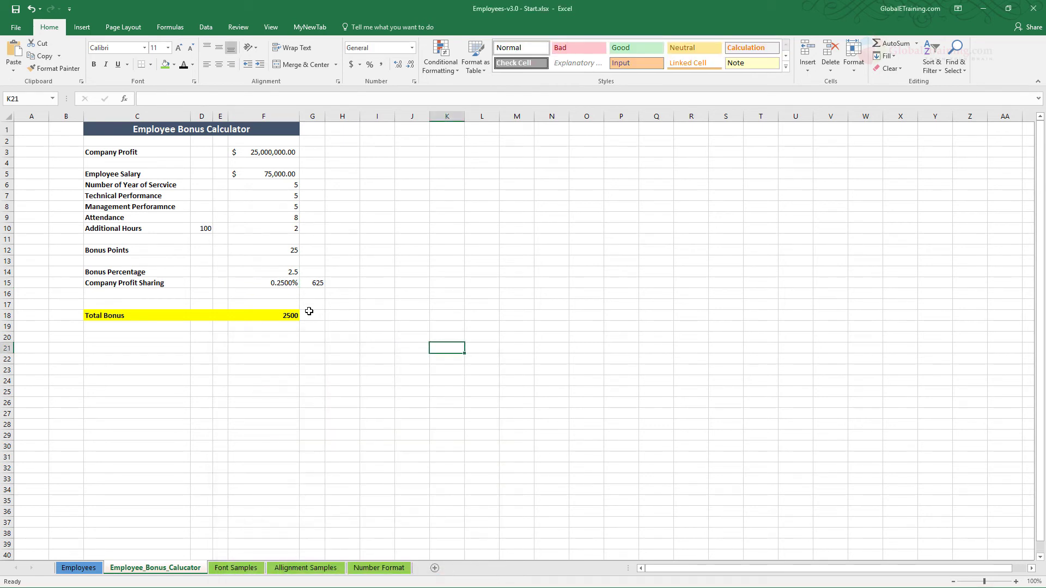
# Format the Bonus Percentage value in F14 as a percentage with three decimal places
pyautogui.click(278, 271)
pyautogui.click(369, 64)
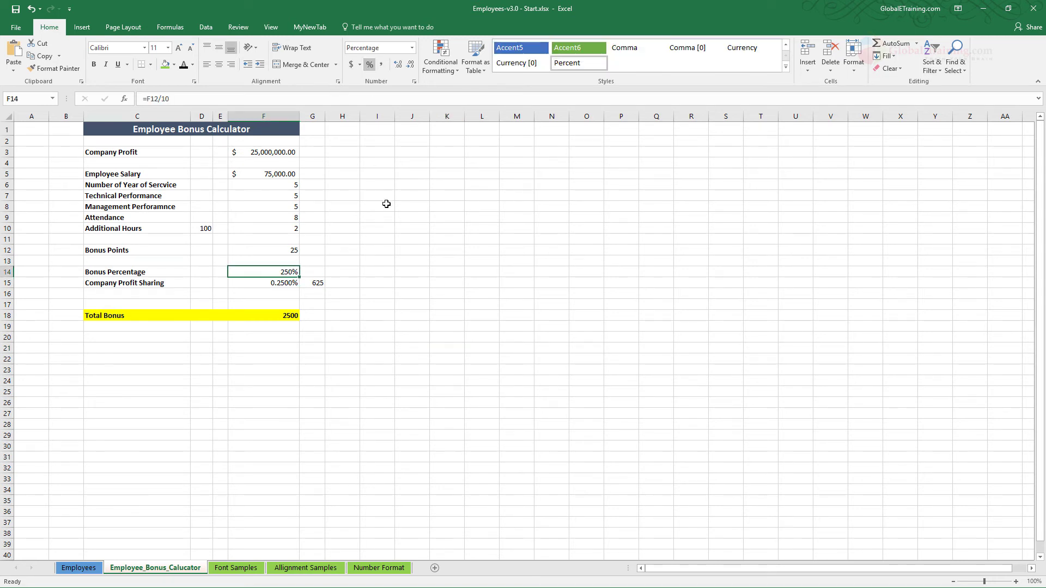
pyautogui.click(404, 312)
pyautogui.click(290, 271)
pyautogui.rightClick(290, 271)
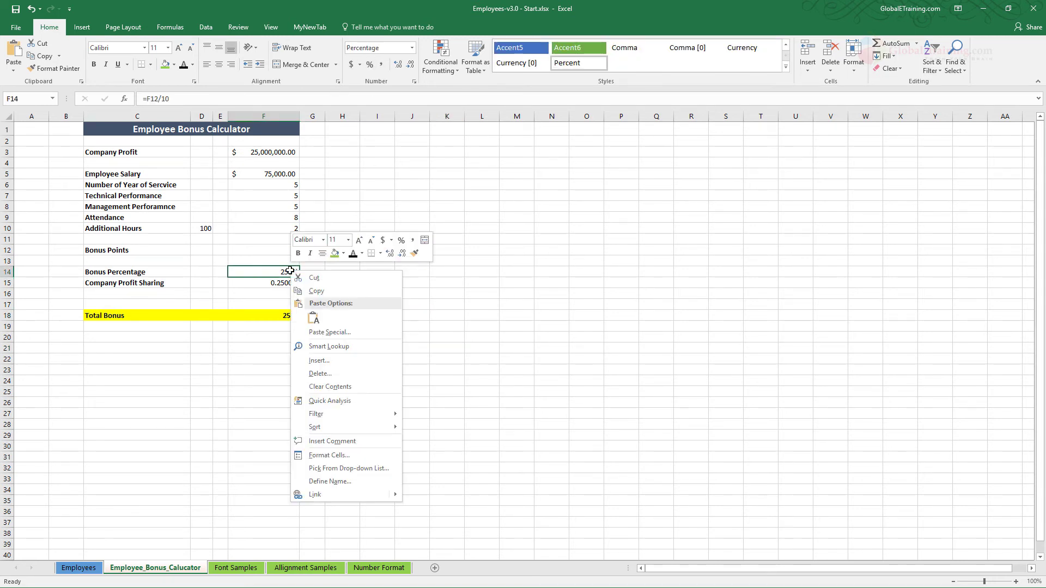
pyautogui.click(351, 470)
pyautogui.click(368, 392)
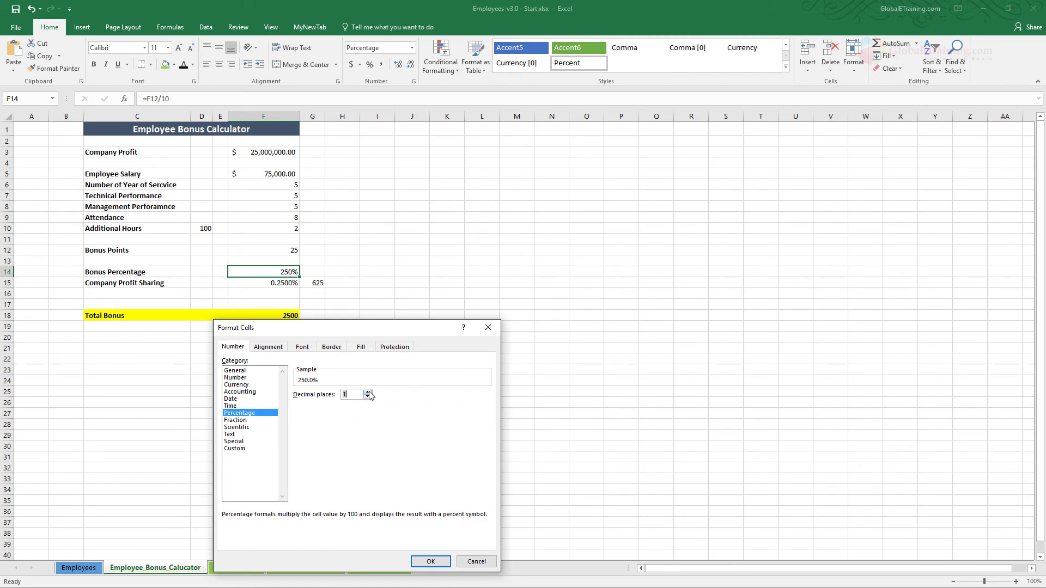
pyautogui.click(367, 392)
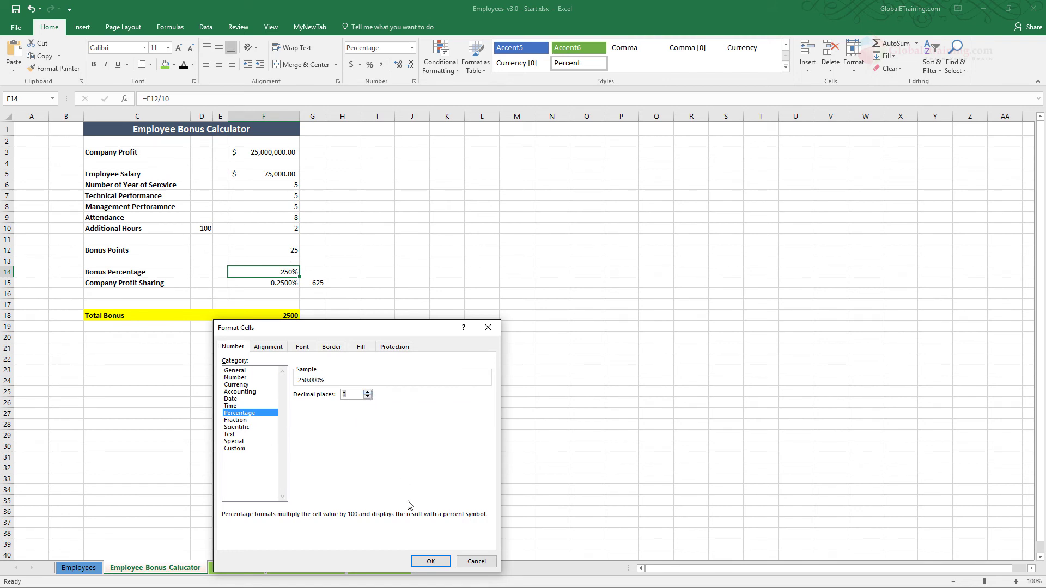
pyautogui.click(430, 562)
pyautogui.click(341, 304)
# Replace the Bonus Percentage formula in F14 with the value 2.5%
pyautogui.click(284, 275)
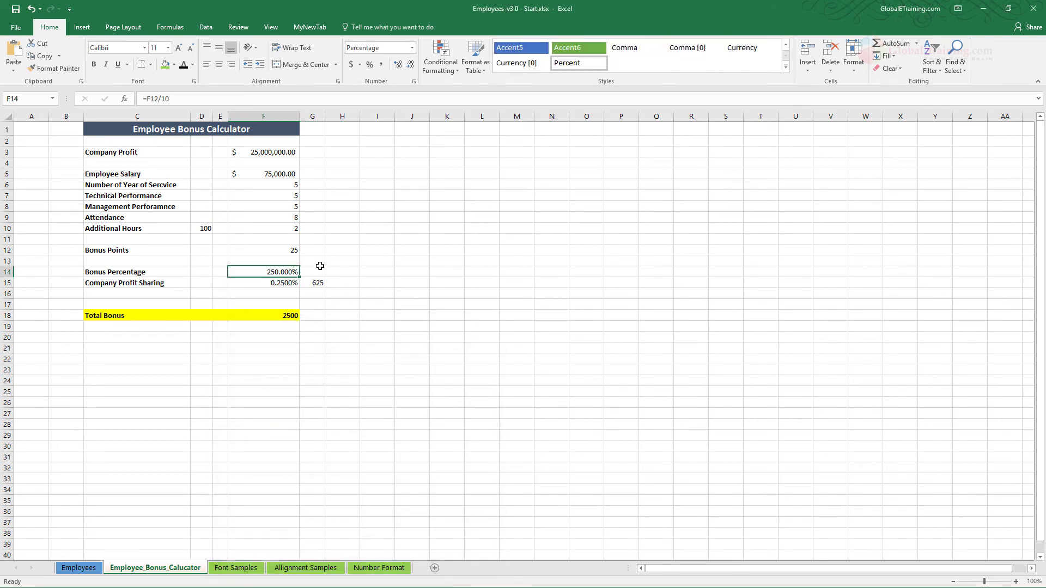
pyautogui.write('2.5')
pyautogui.press('Return')
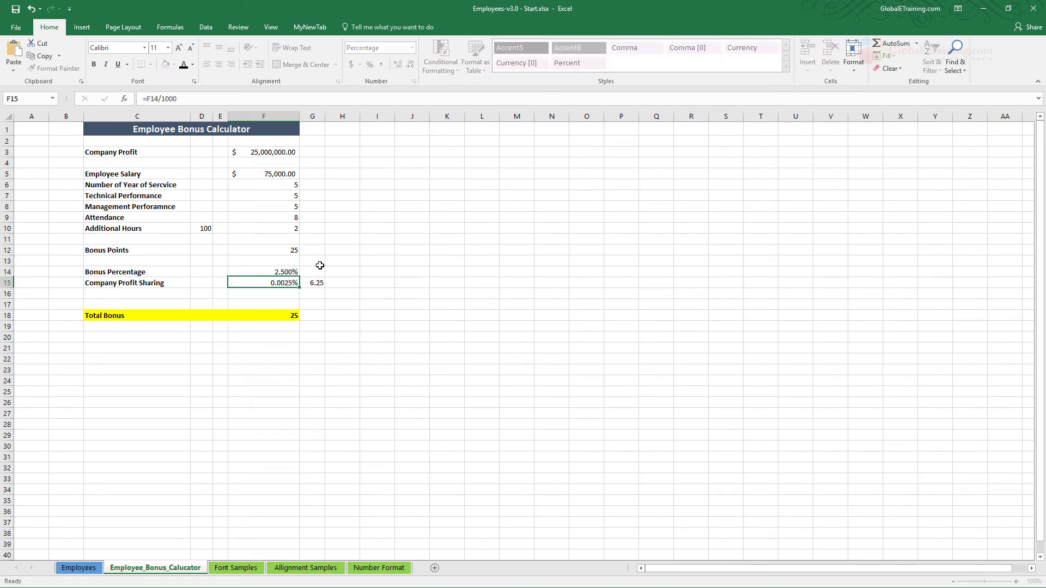
pyautogui.click(344, 325)
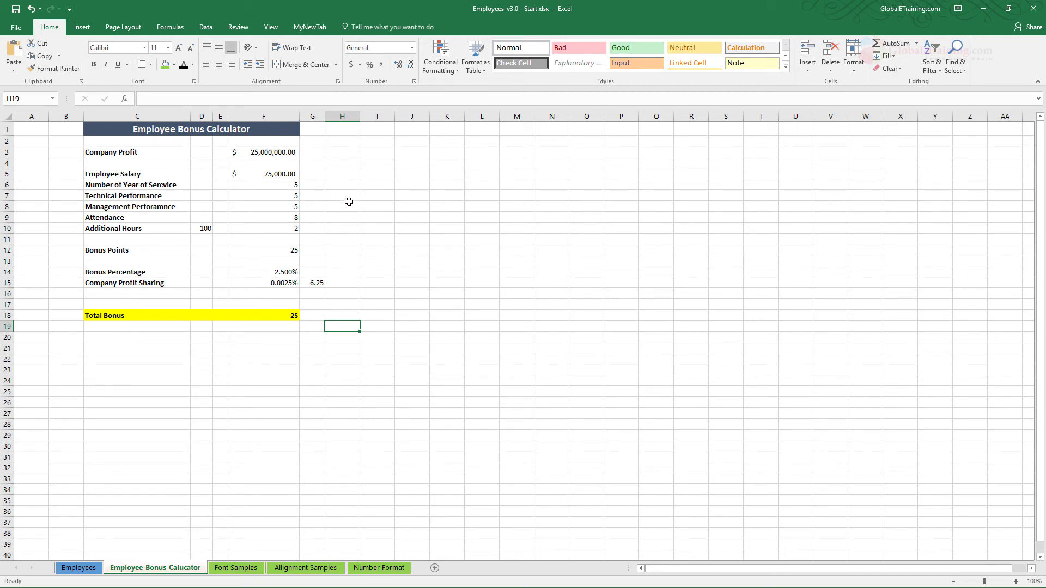
# Correct the label in C6 to read Year of Service, removing the words Number of and fixing the misspelling
pyautogui.click(169, 186)
pyautogui.doubleClick(169, 185)
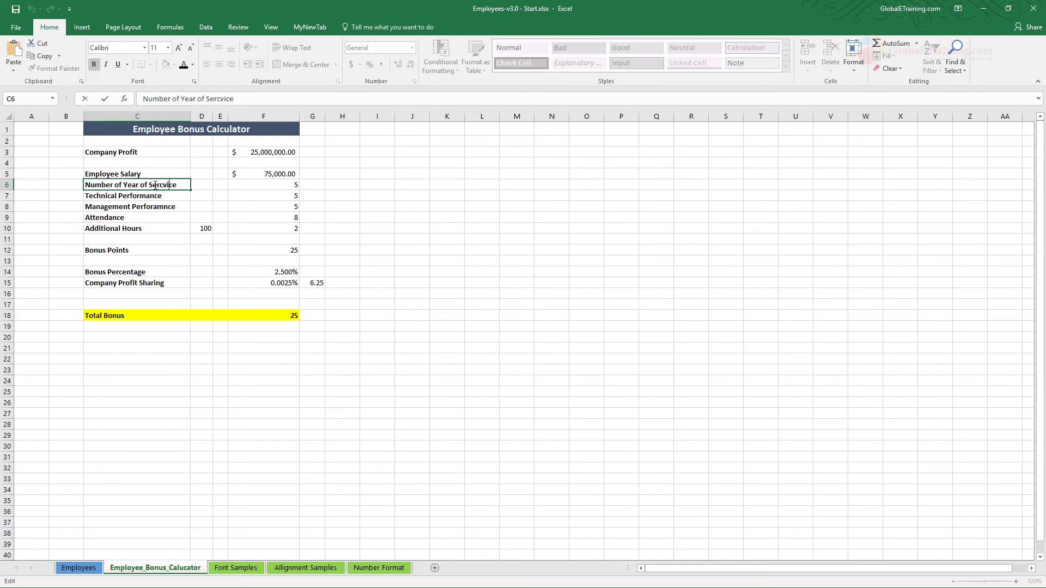
pyautogui.doubleClick(169, 185)
pyautogui.moveTo(125, 185); pyautogui.dragTo(85, 185)
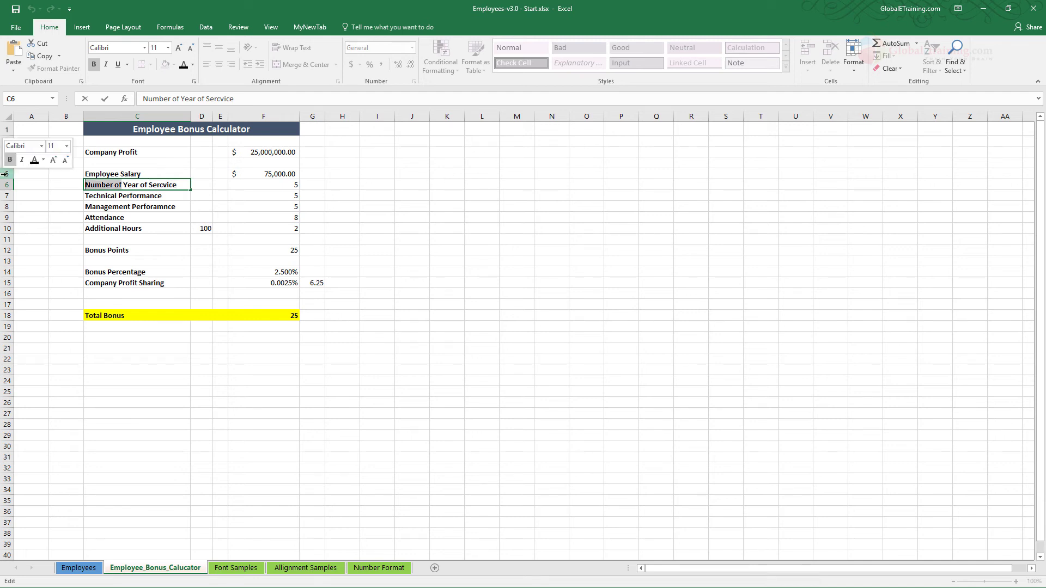
pyautogui.press('Delete')
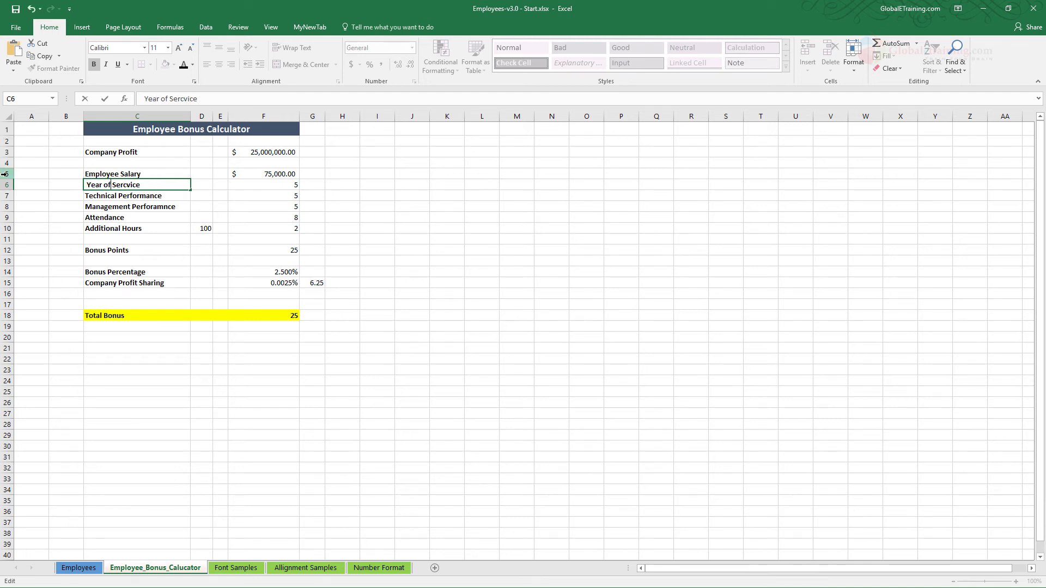
pyautogui.press('Delete')
pyautogui.click(376, 297)
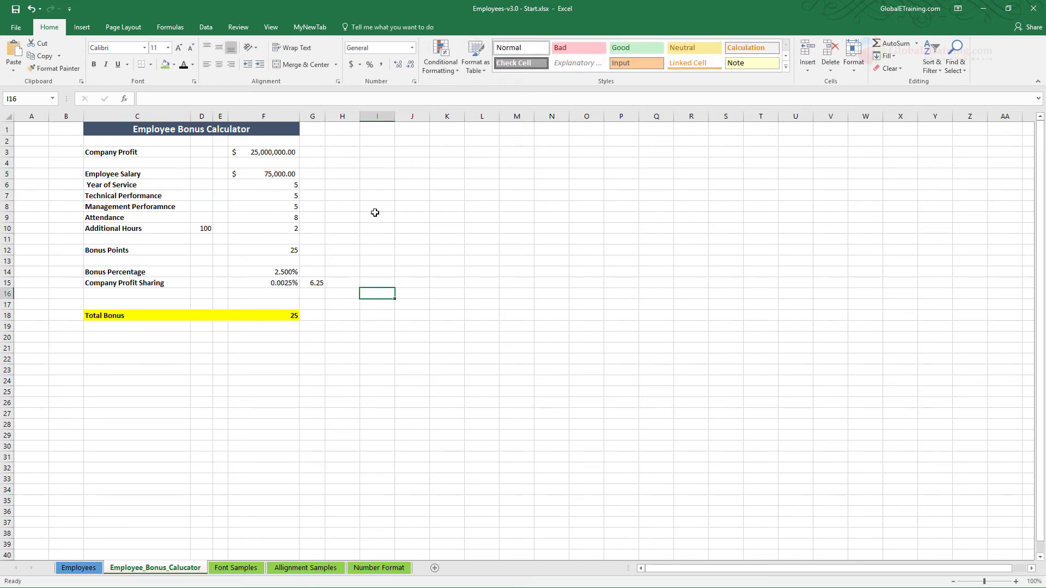
# Apply the Number format with two decimal places to the Year of Service value in F6
pyautogui.click(289, 186)
pyautogui.rightClick(289, 186)
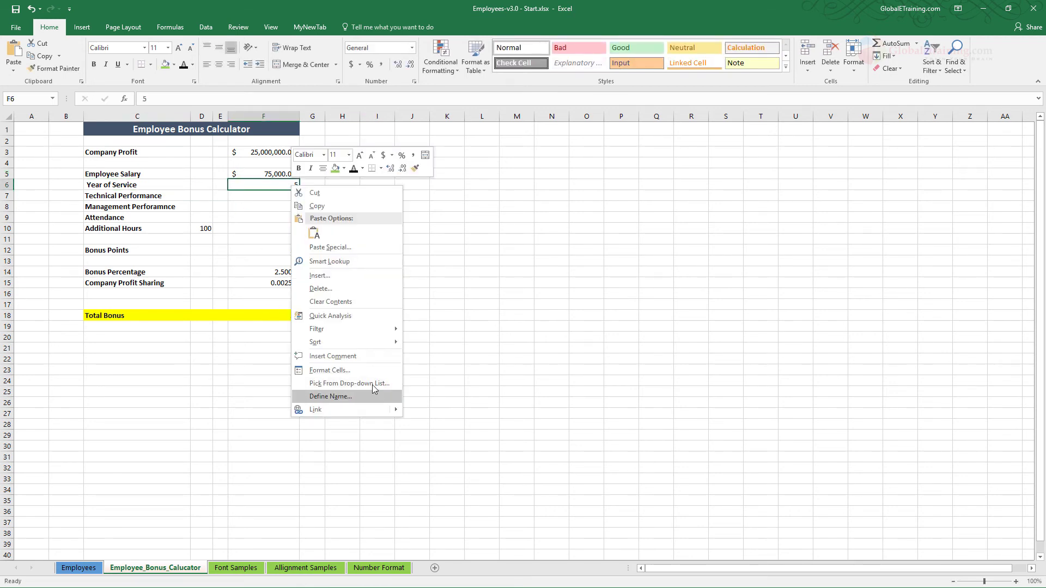
pyautogui.click(367, 370)
pyautogui.click(247, 292)
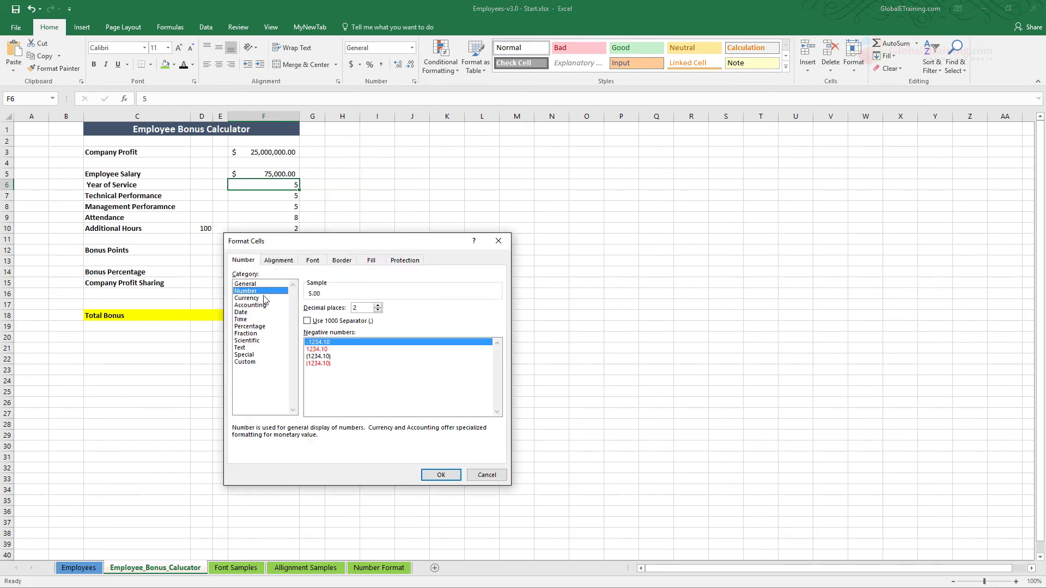
pyautogui.click(442, 475)
pyautogui.click(404, 294)
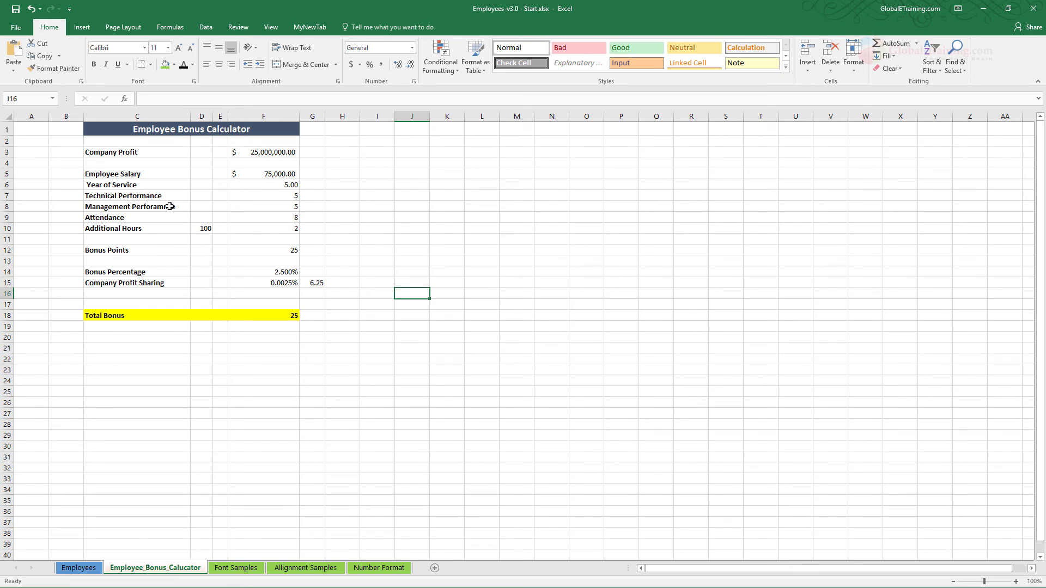
pyautogui.click(147, 197)
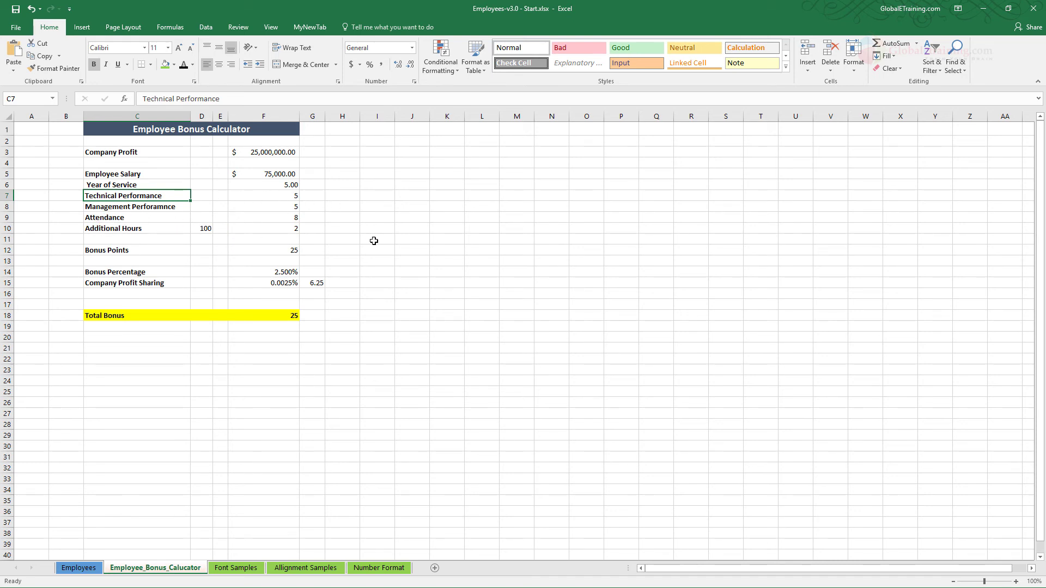
pyautogui.click(200, 231)
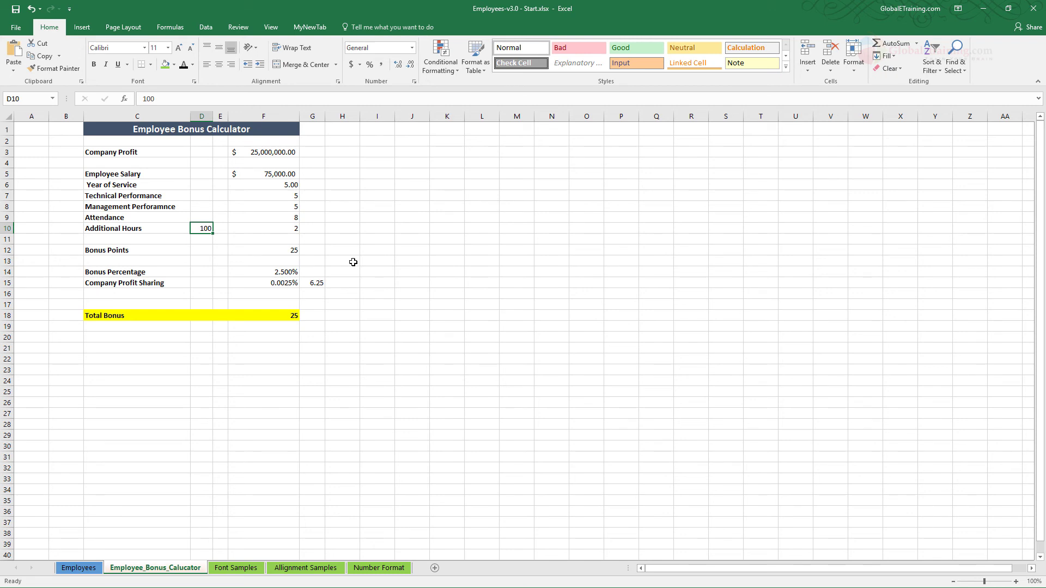
pyautogui.click(404, 281)
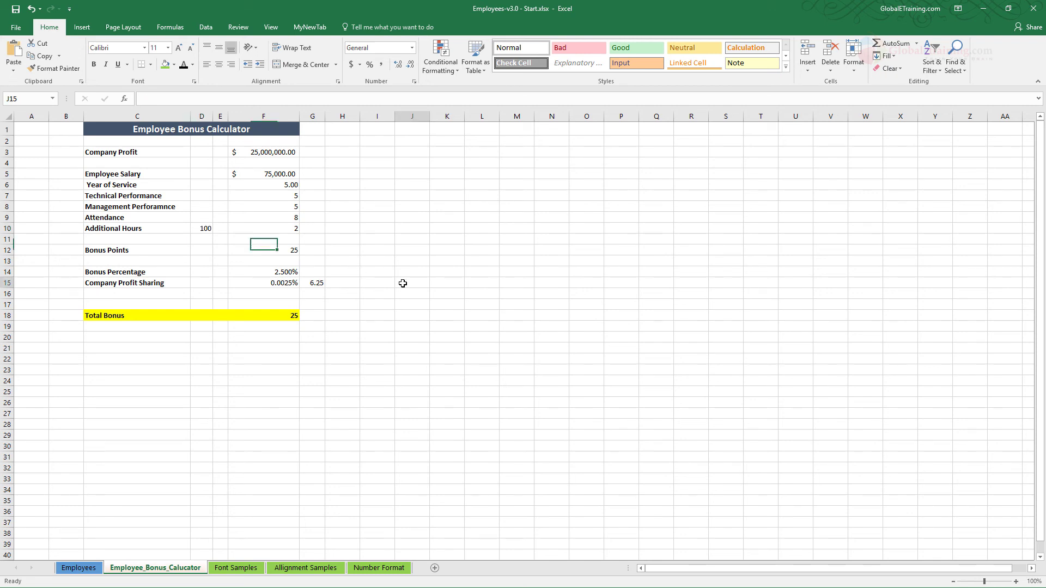
# Apply the Number format with two decimal places to the Total Bonus value in F18
pyautogui.click(286, 316)
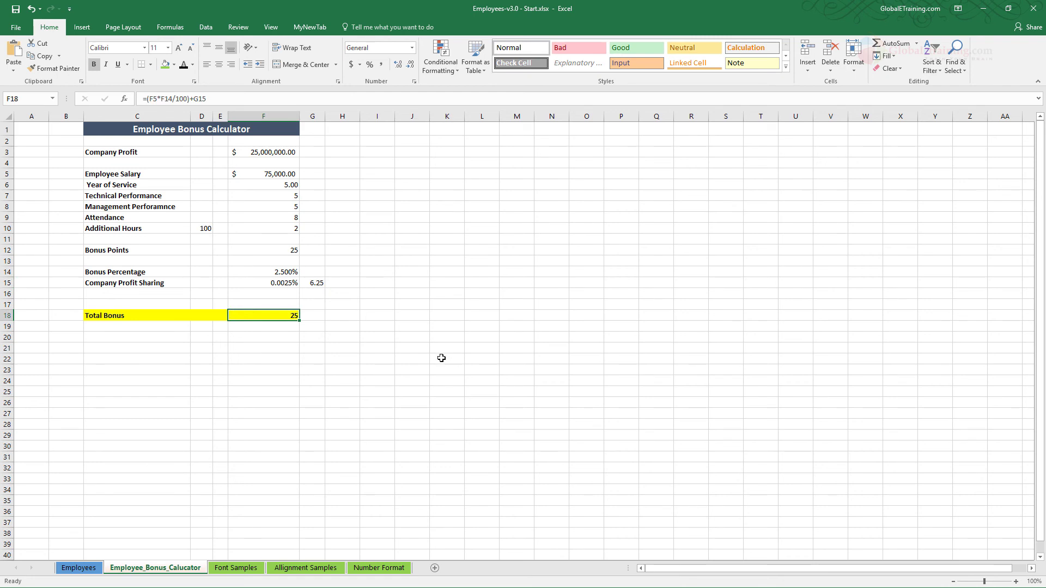
pyautogui.click(212, 99)
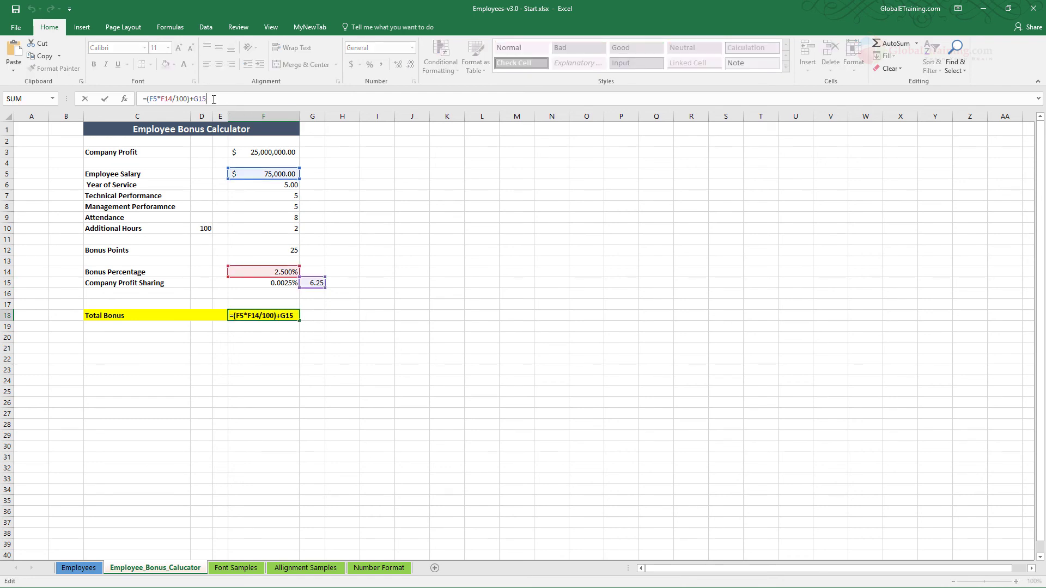
pyautogui.press('Escape')
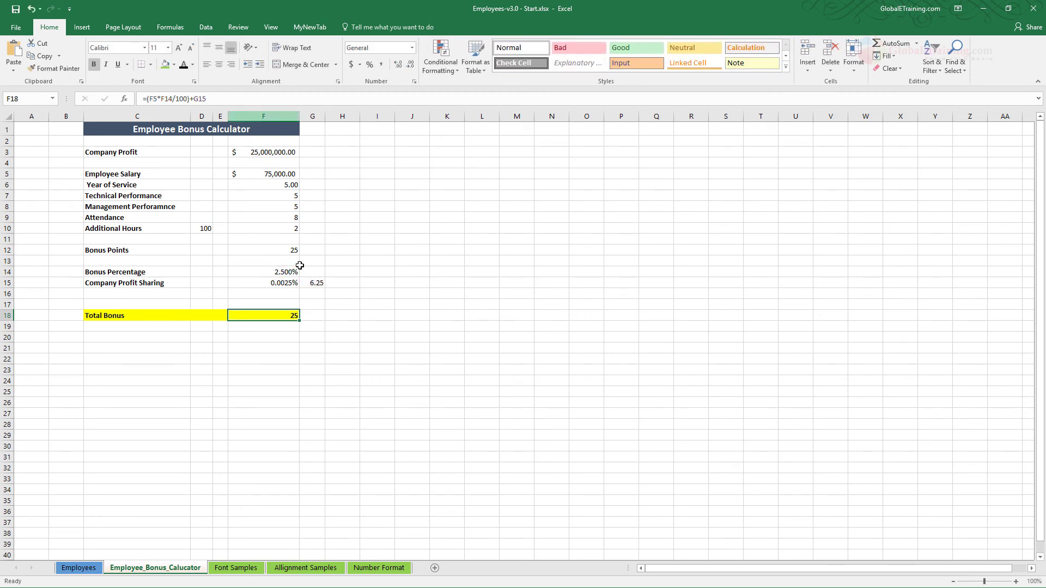
pyautogui.rightClick(275, 315)
pyautogui.click(324, 498)
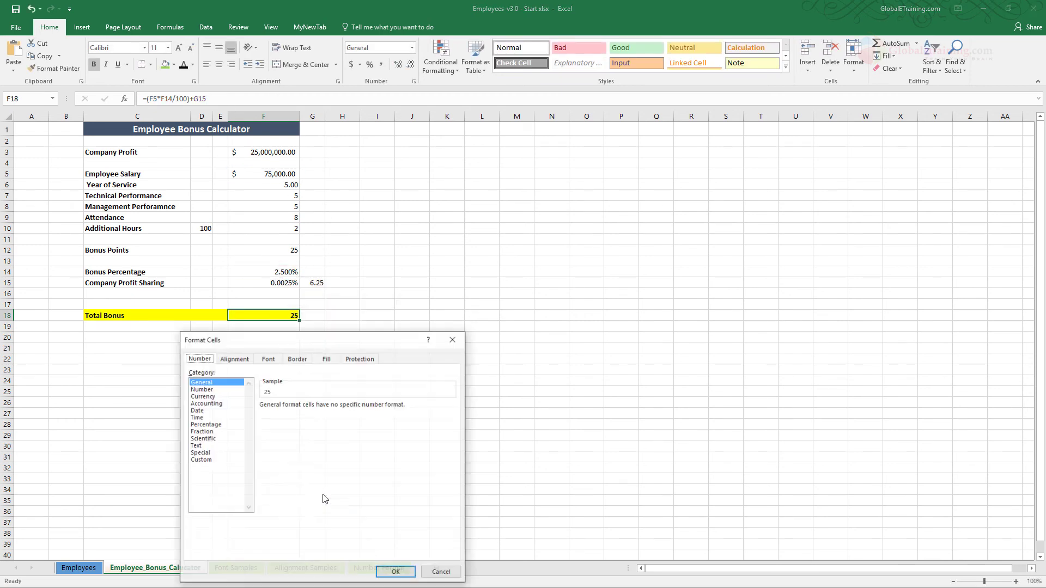
pyautogui.click(202, 390)
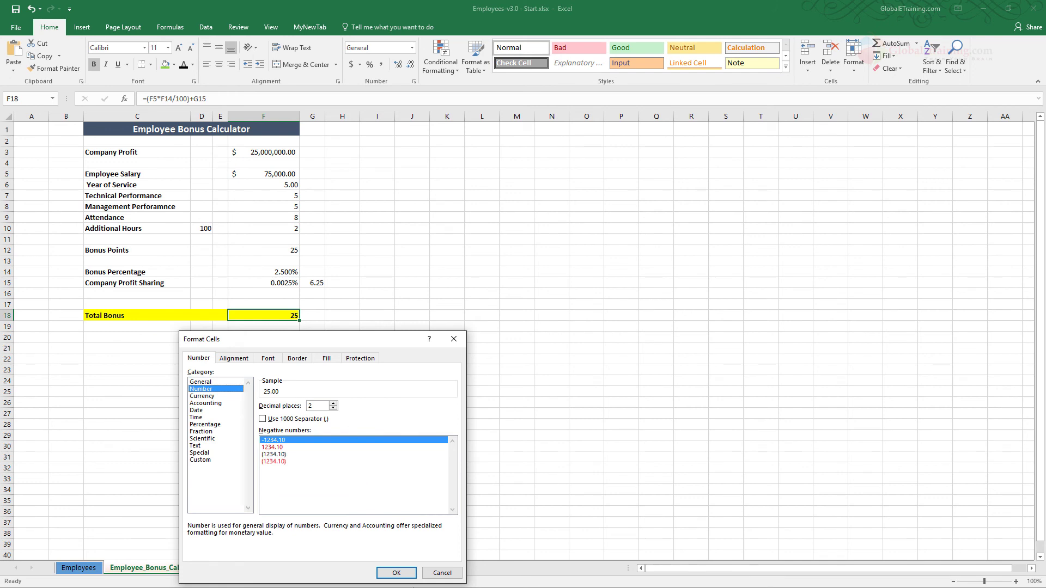
pyautogui.click(406, 573)
pyautogui.click(351, 394)
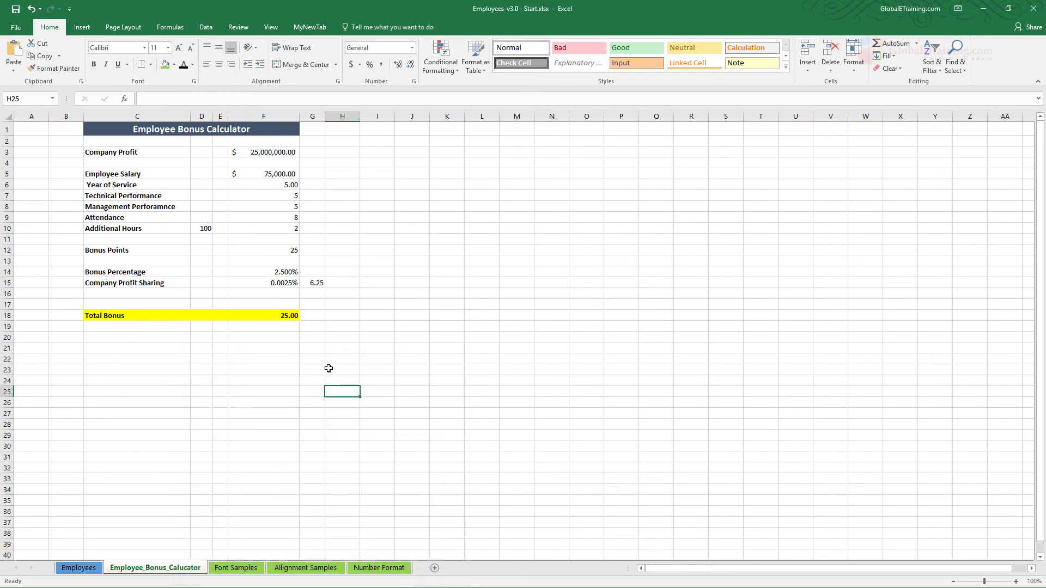
# Set Company Profit Sharing in F15 to 0.025% and remove the division by 100 from the Total Bonus formula in F18
pyautogui.click(279, 283)
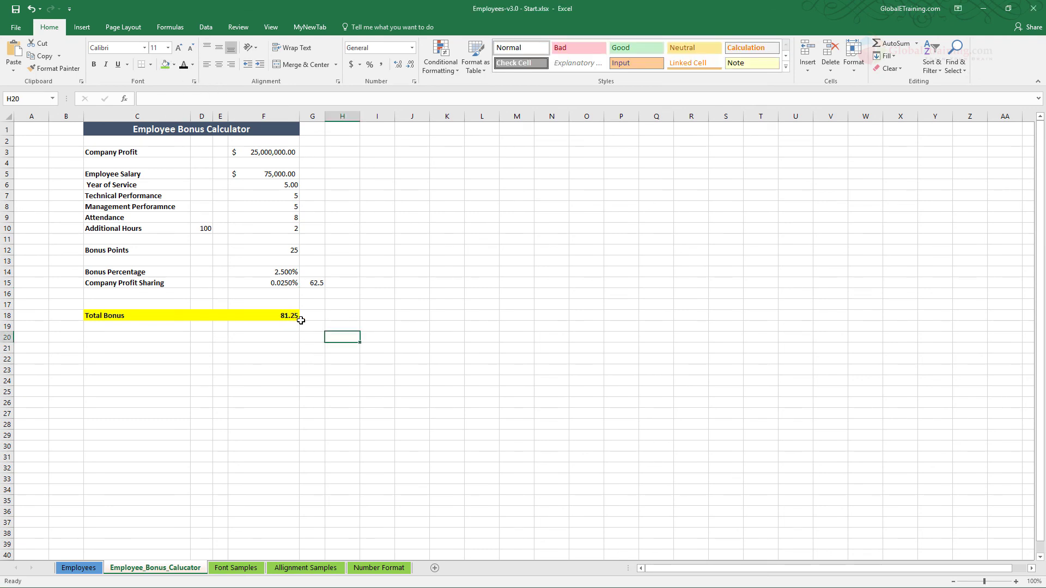
pyautogui.click(275, 315)
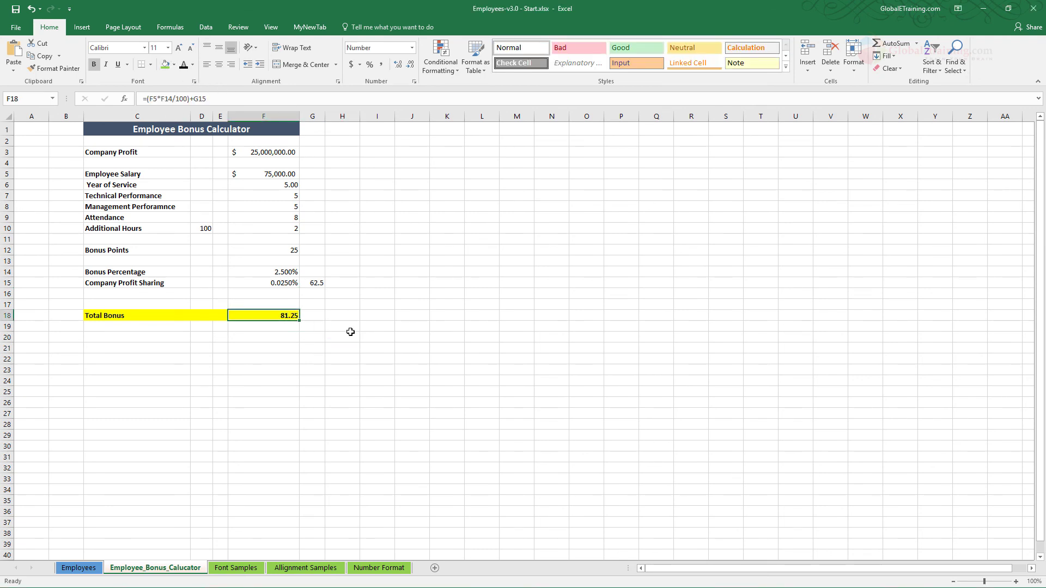
pyautogui.click(172, 99)
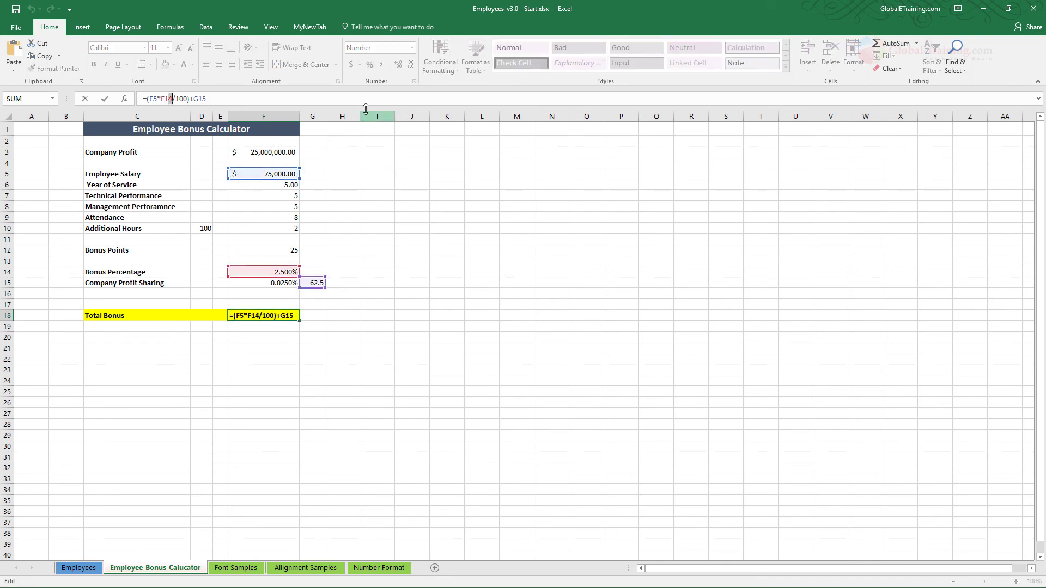
pyautogui.press('Delete')
pyautogui.press('Delete')
pyautogui.press('Delete')
pyautogui.press('Delete')
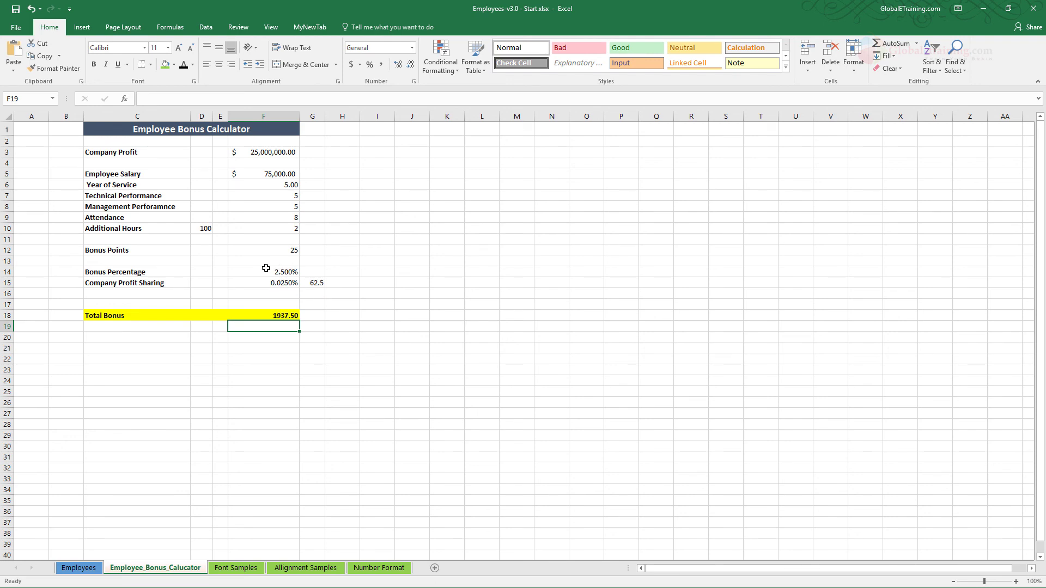
# Apply the Accounting format with the dollar symbol to the Total Bonus value in F18
pyautogui.click(293, 315)
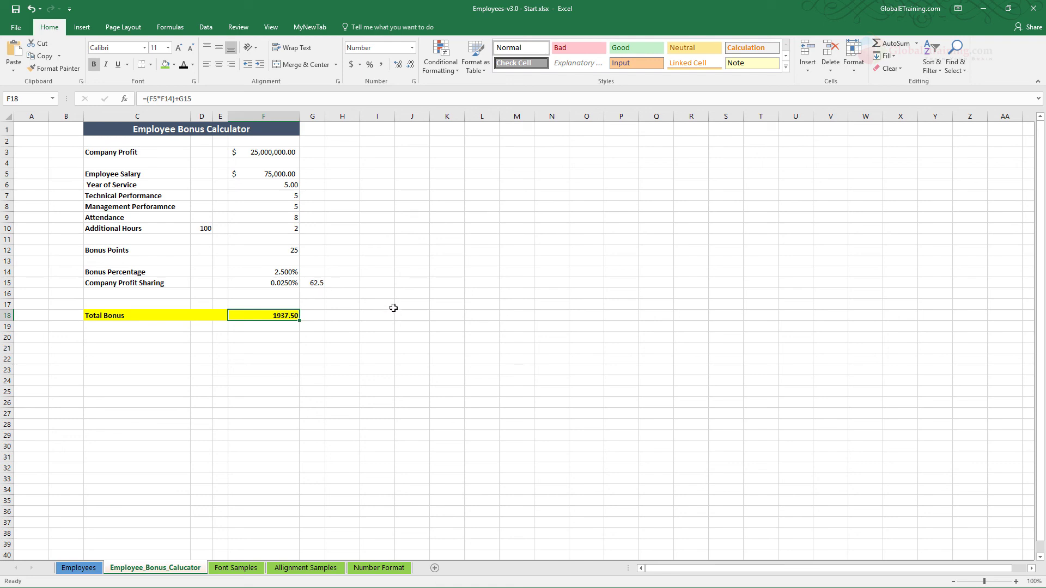
pyautogui.click(417, 336)
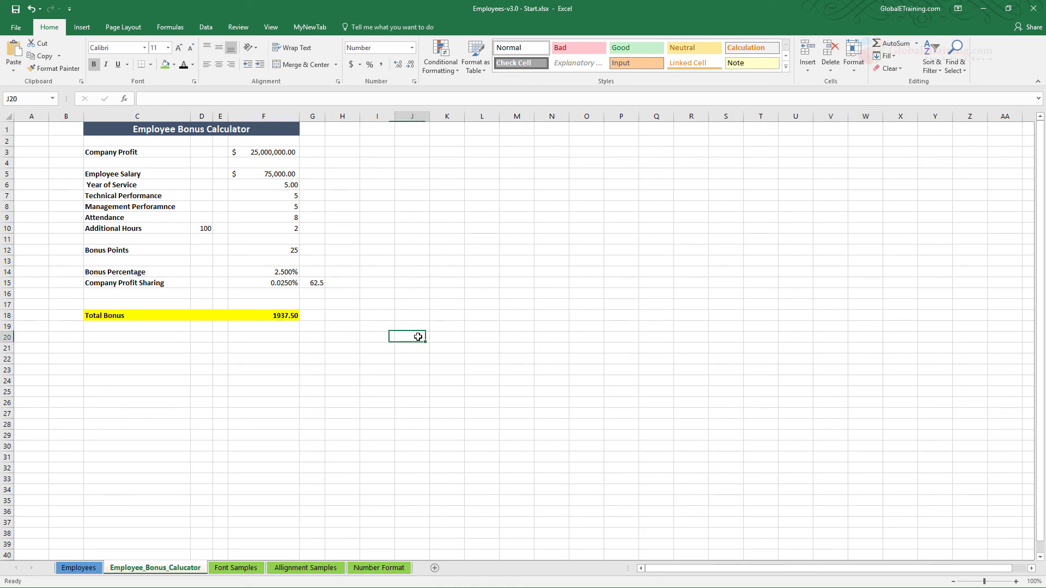
pyautogui.click(289, 314)
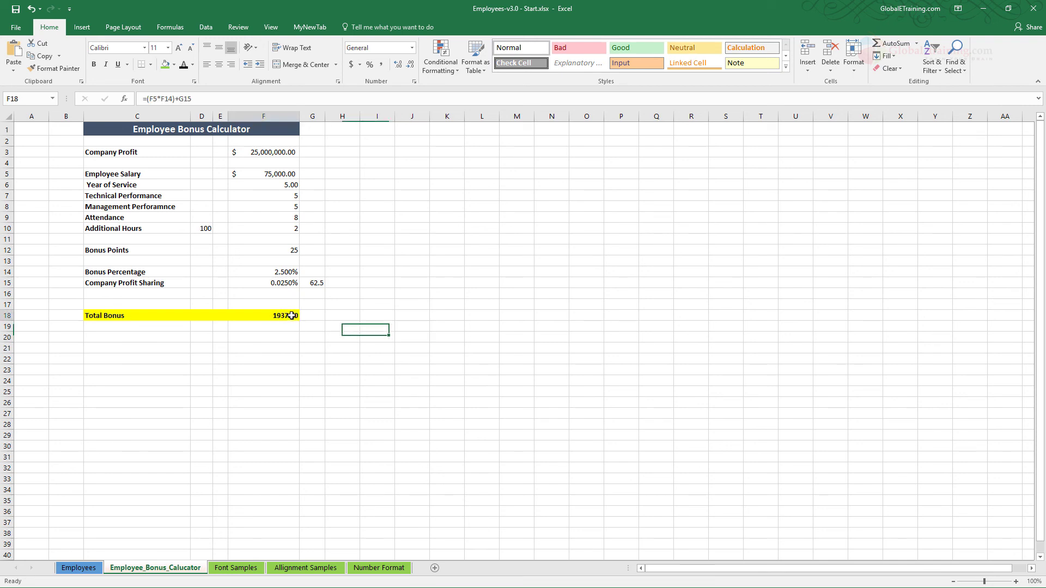
pyautogui.click(352, 65)
pyautogui.click(403, 348)
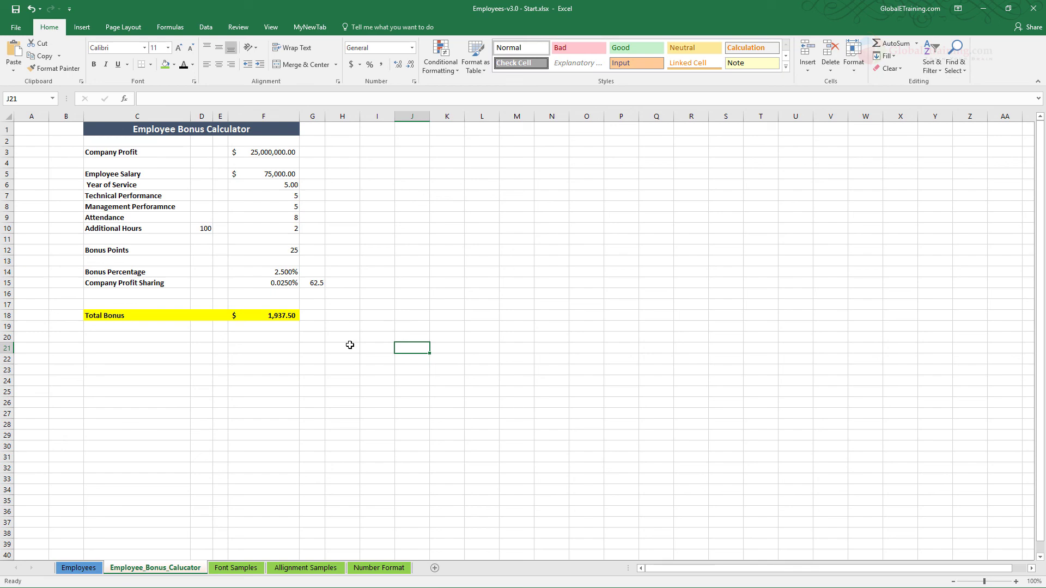
# Review the formatted Company Profit, Employee Salary and Total Bonus values in the Employee Bonus Calculator
pyautogui.click(375, 404)
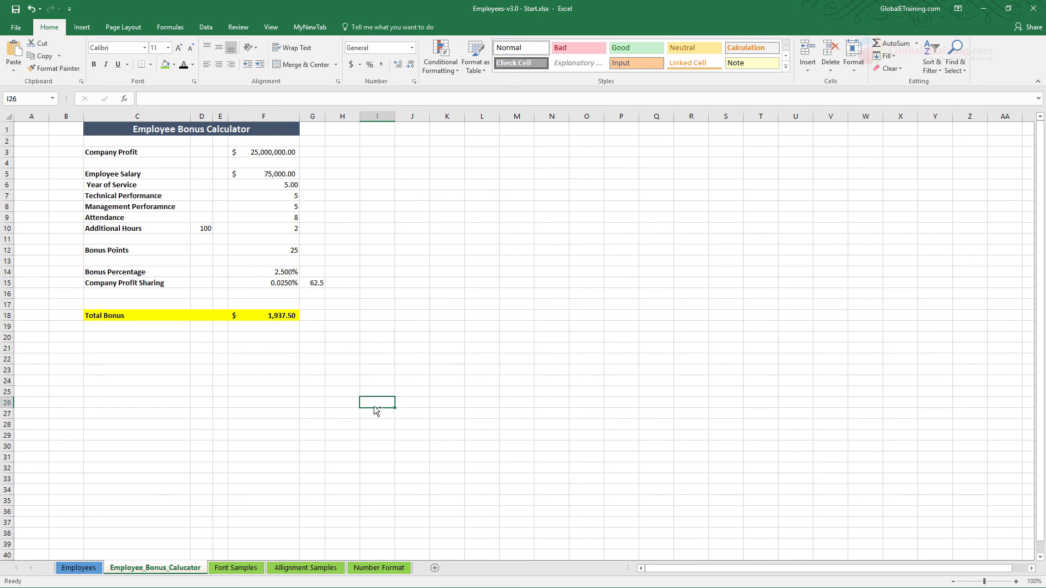
pyautogui.scroll(1, 374, 406)
pyautogui.scroll(1, 374, 406)
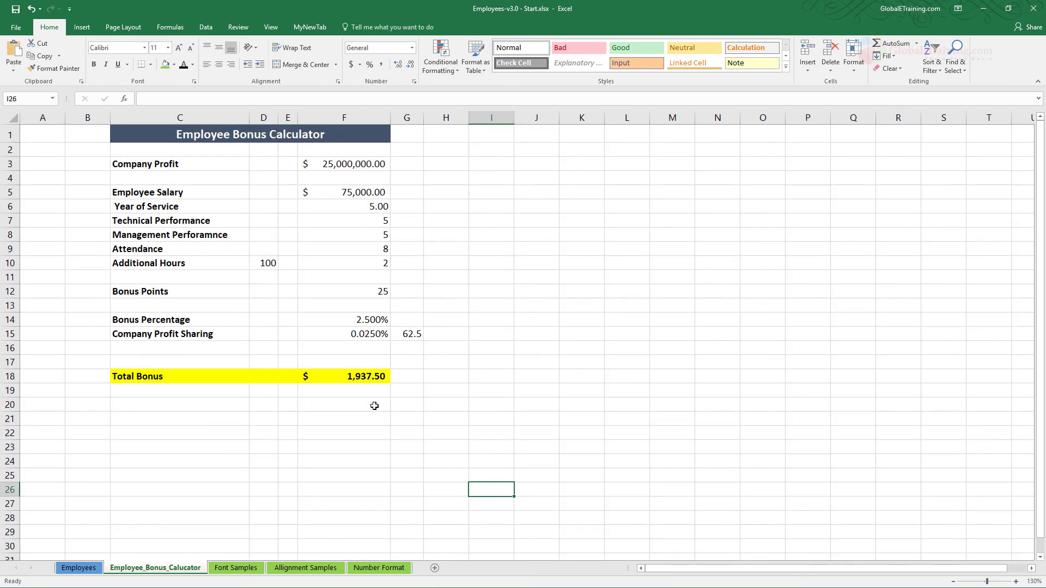
pyautogui.scroll(1, 374, 406)
pyautogui.click(454, 433)
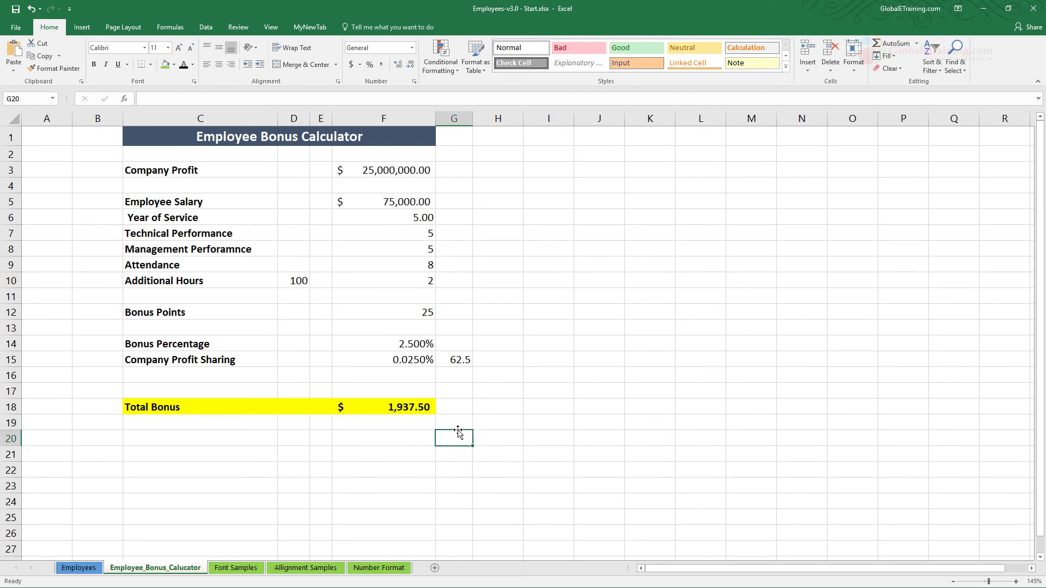
pyautogui.click(387, 172)
pyautogui.click(420, 205)
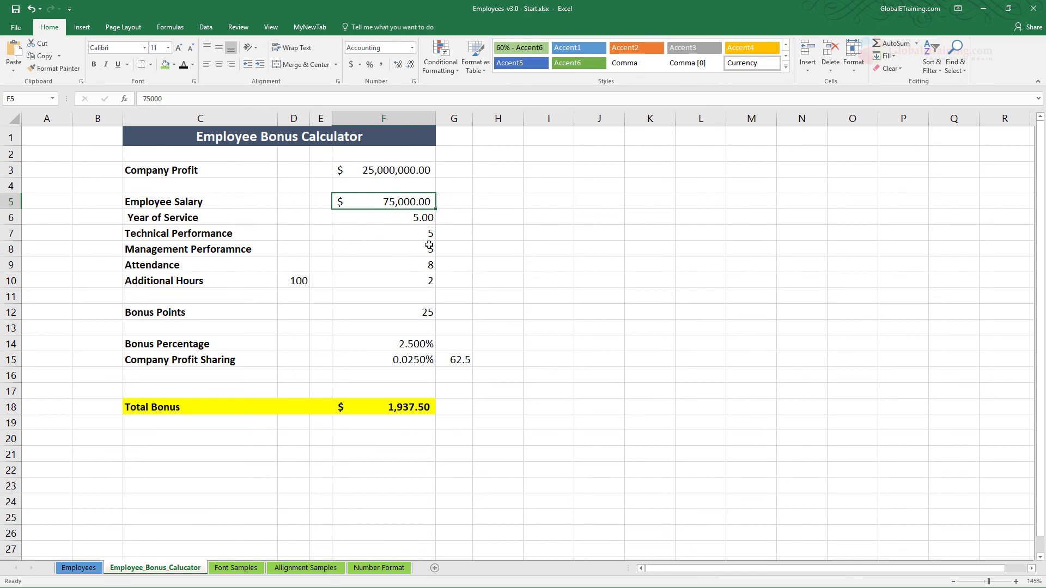
pyautogui.click(408, 411)
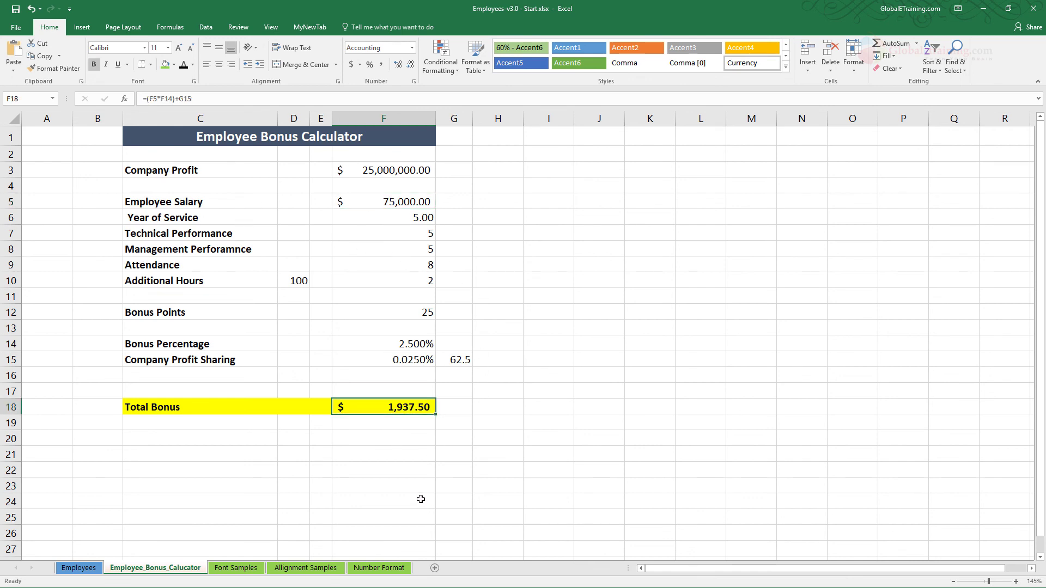